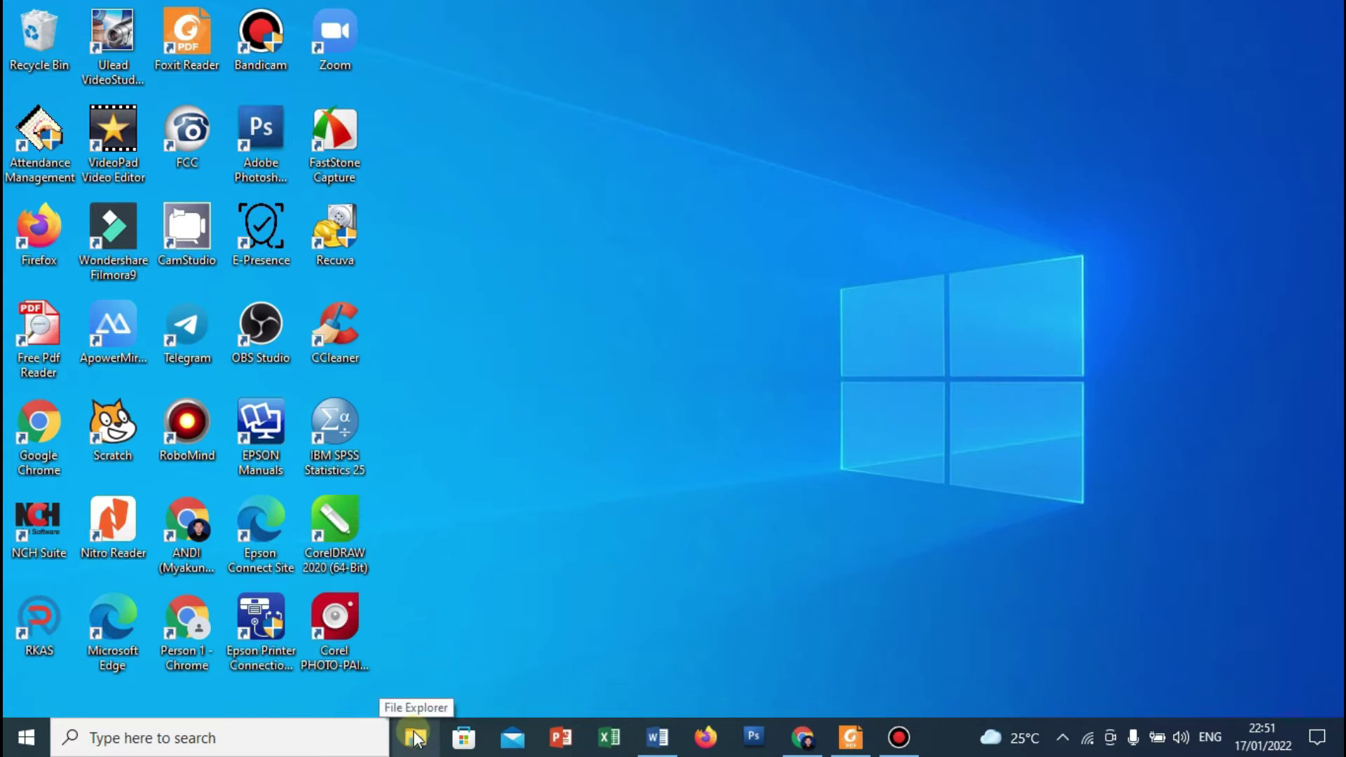
Briefly open and close File Explorer, then bring up the Start button's Win+X quick-link menu.
click(414, 738)
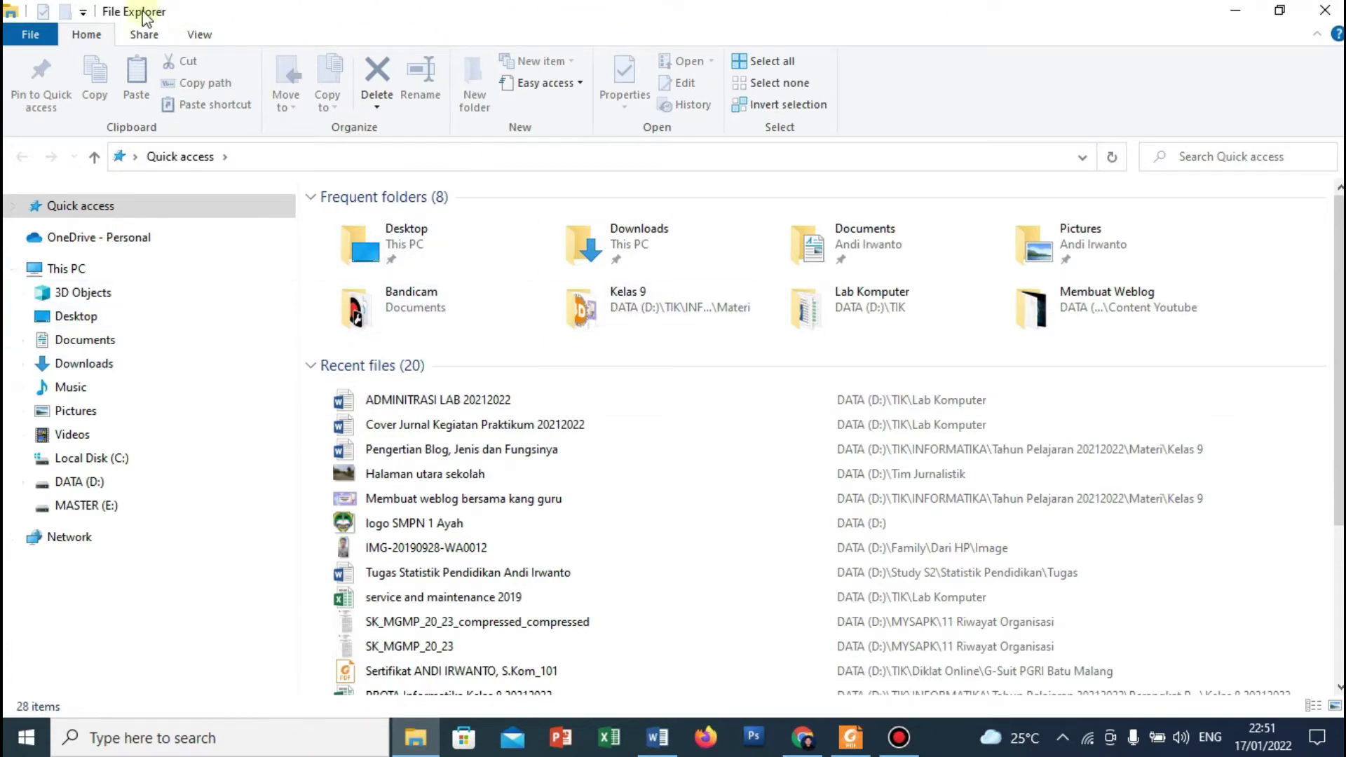
click(1328, 15)
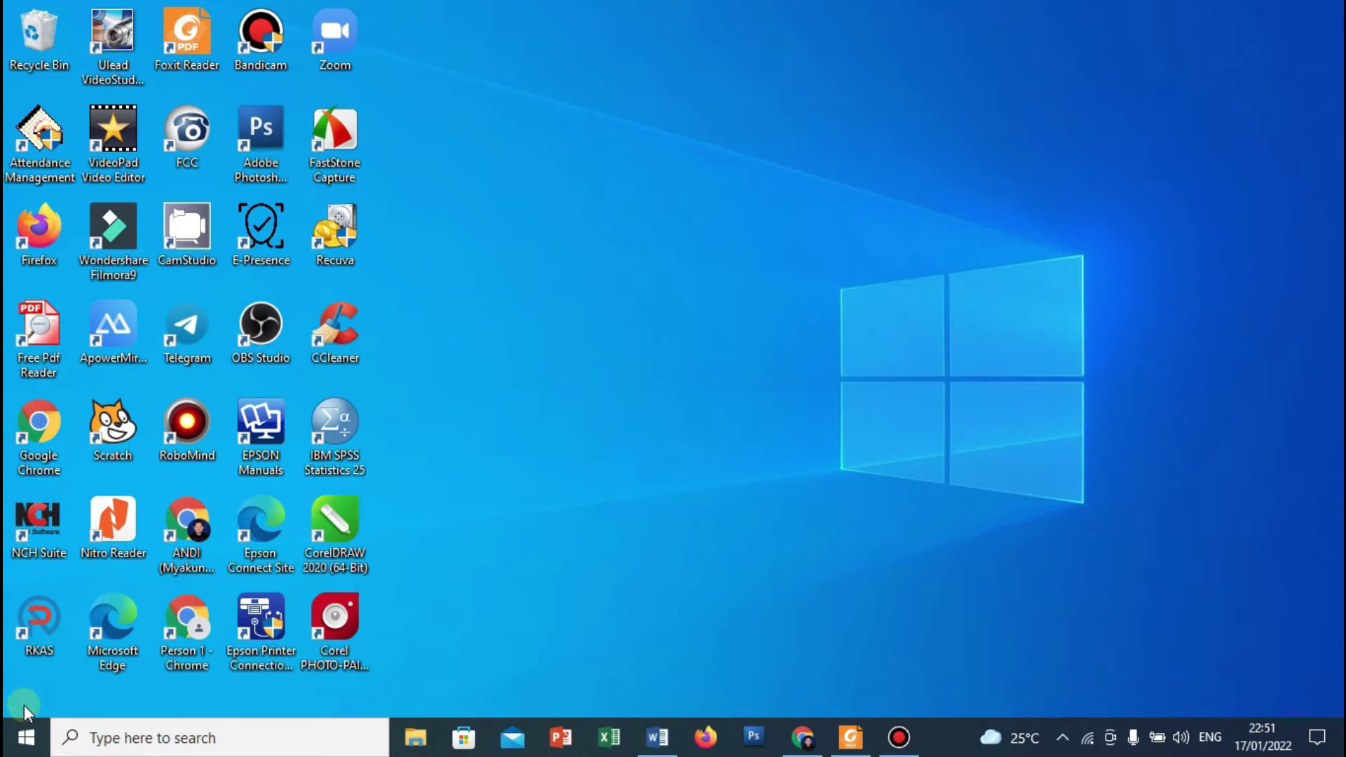
click(28, 752)
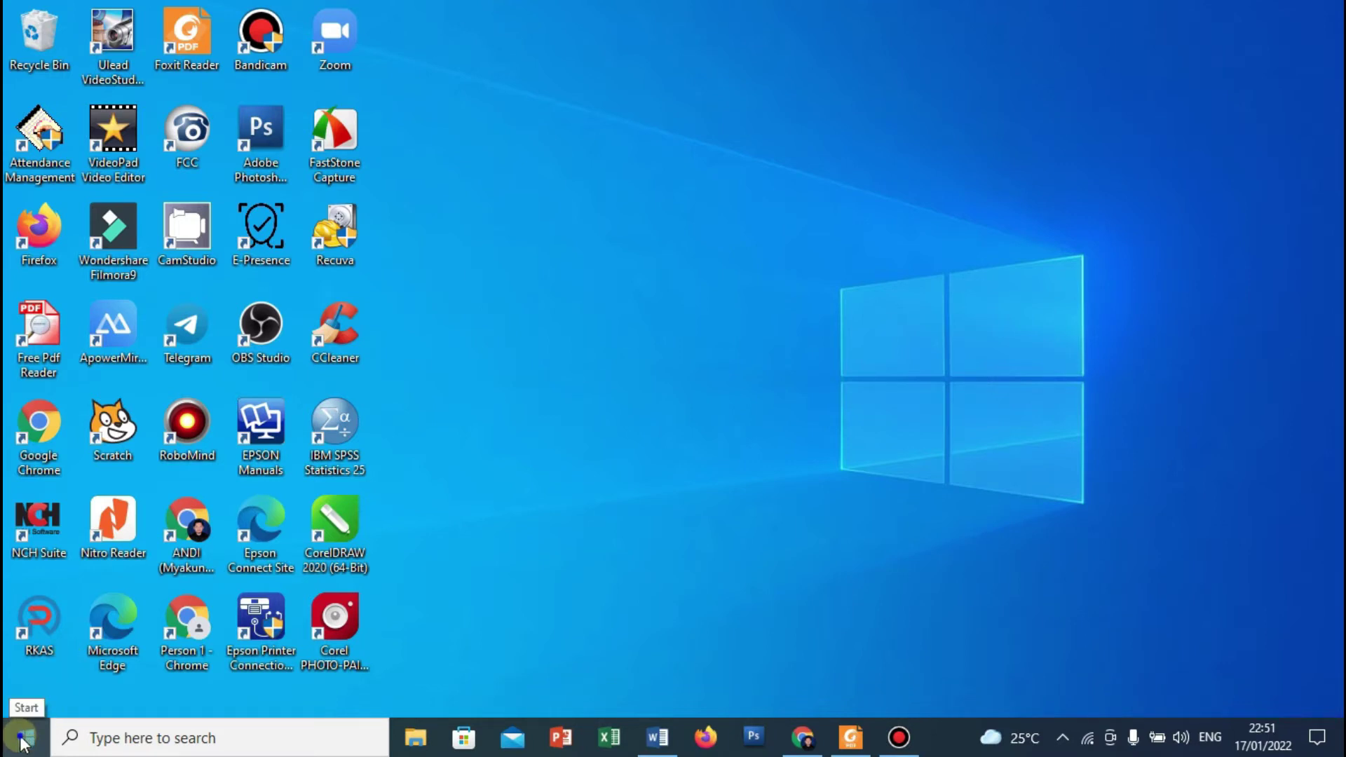
right_click(23, 741)
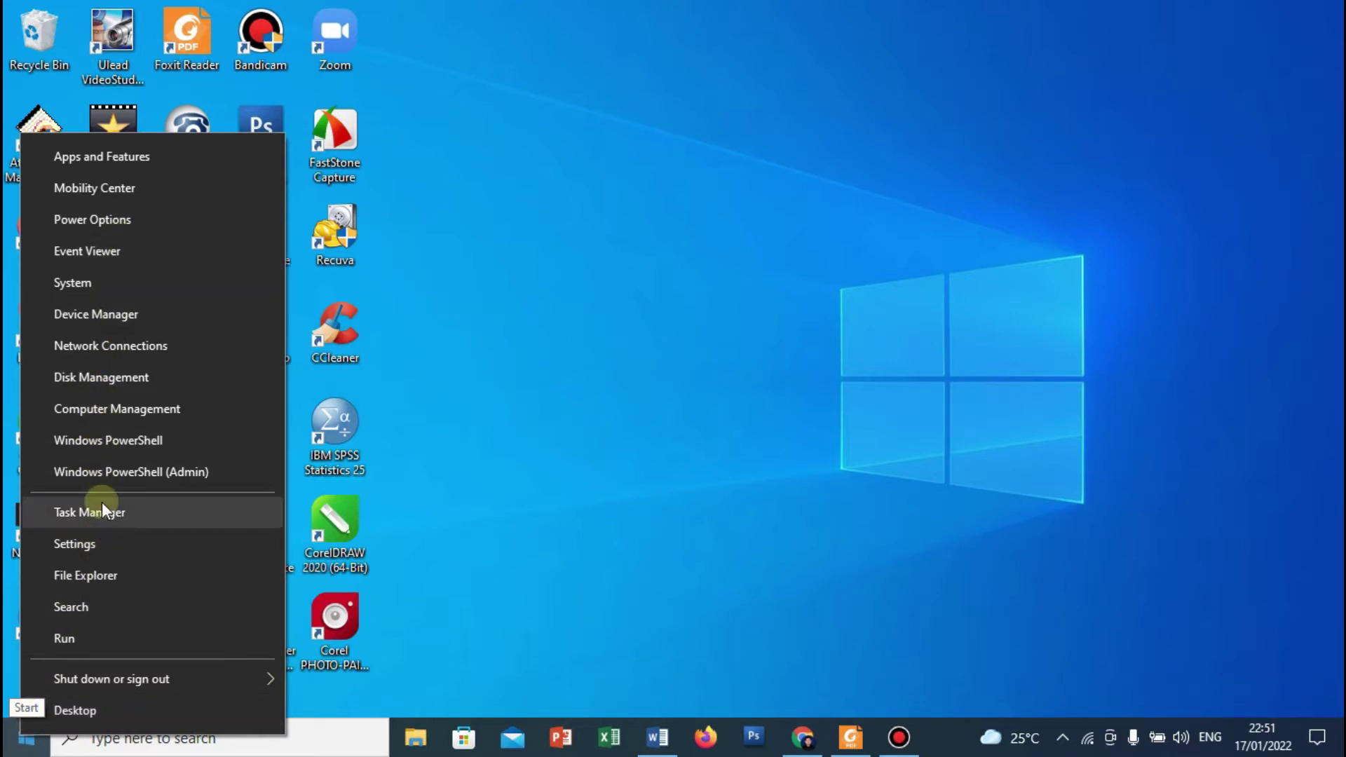
Launch File Explorer from the Win+X menu to show Quick access.
click(95, 577)
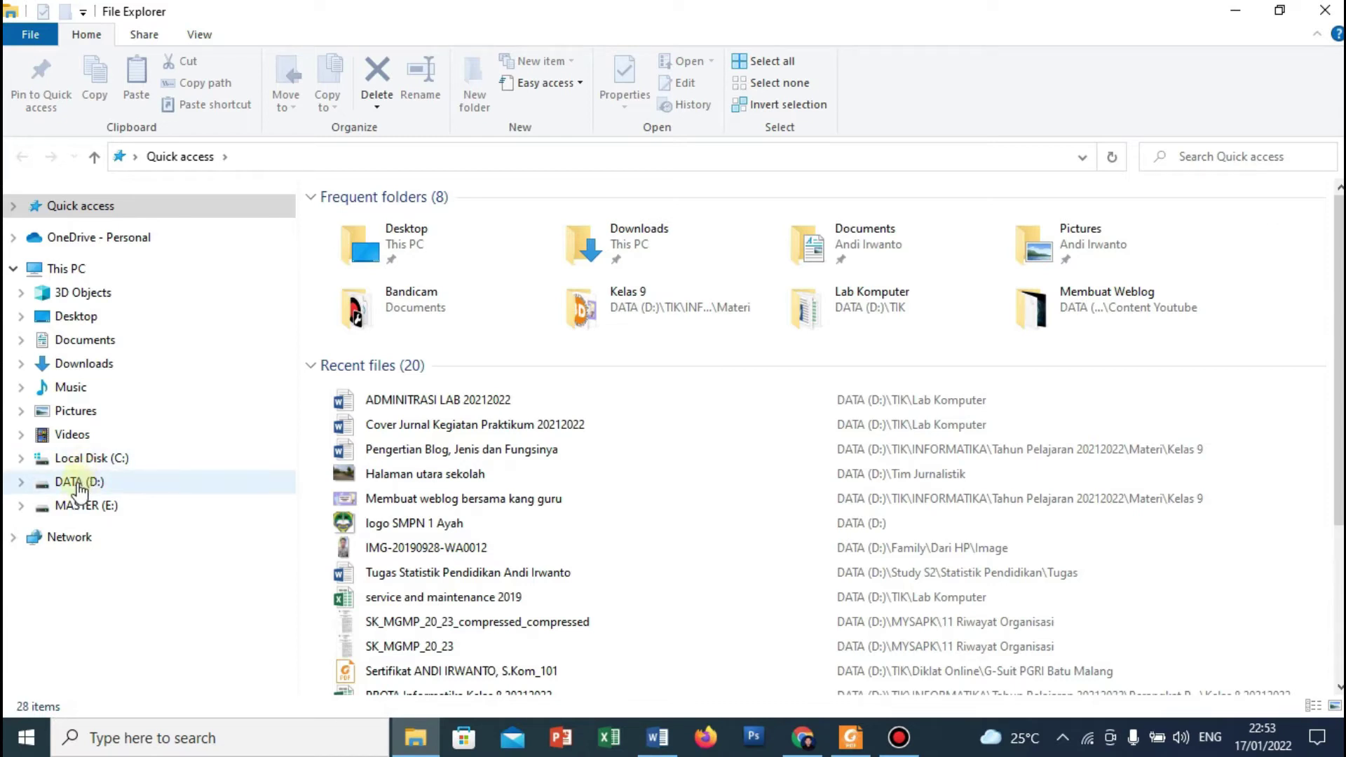
Open the DATA (D:) drive and look through the Share, View and Home ribbon tabs.
click(79, 484)
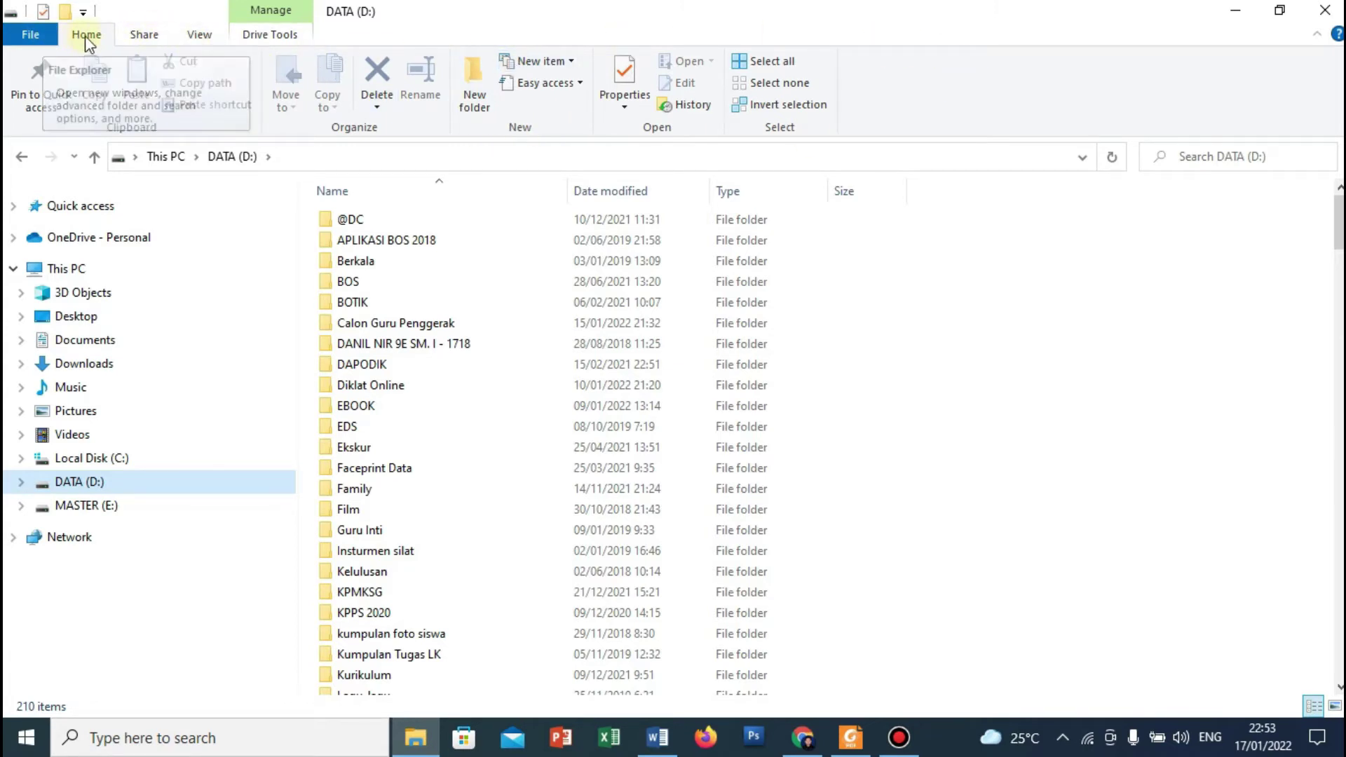
click(148, 35)
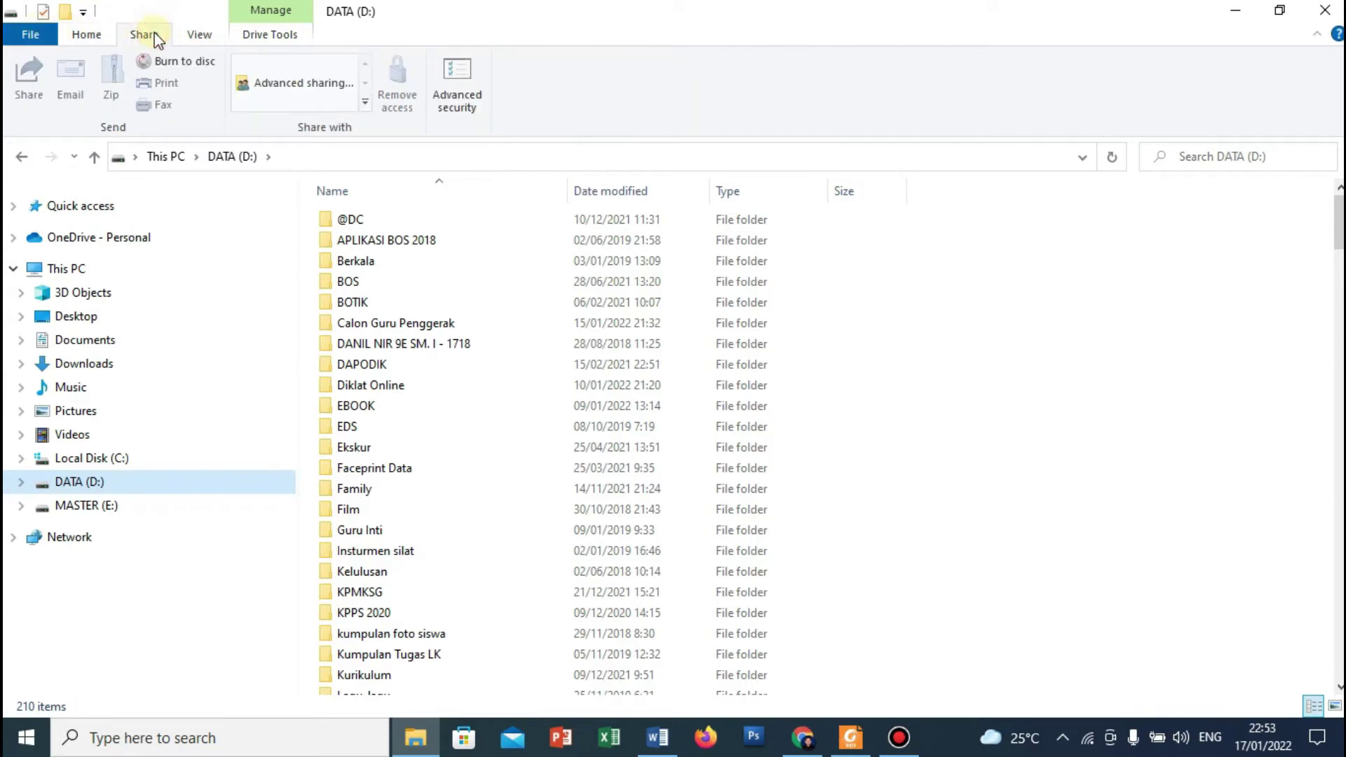
click(202, 35)
click(78, 36)
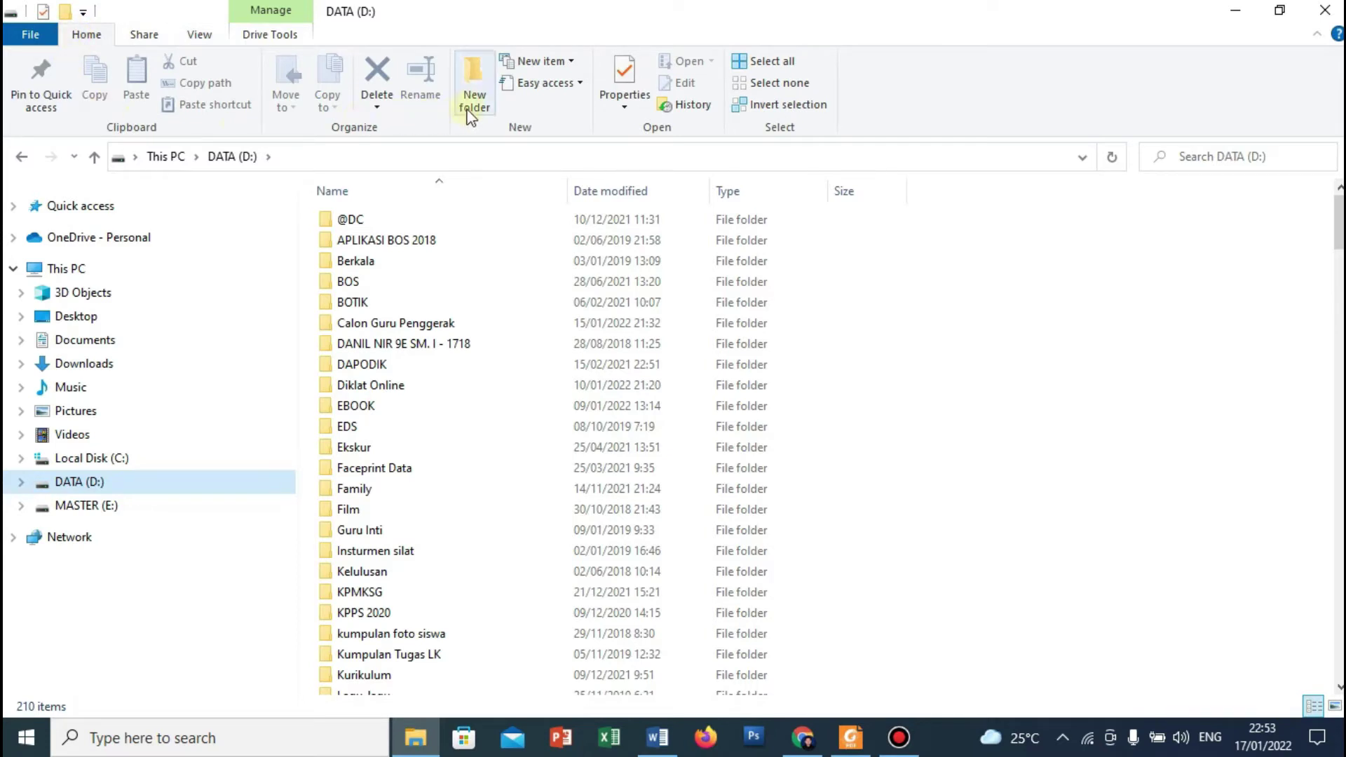
Create a folder named 'Kelas 8A' on DATA (D:) and open it.
click(480, 77)
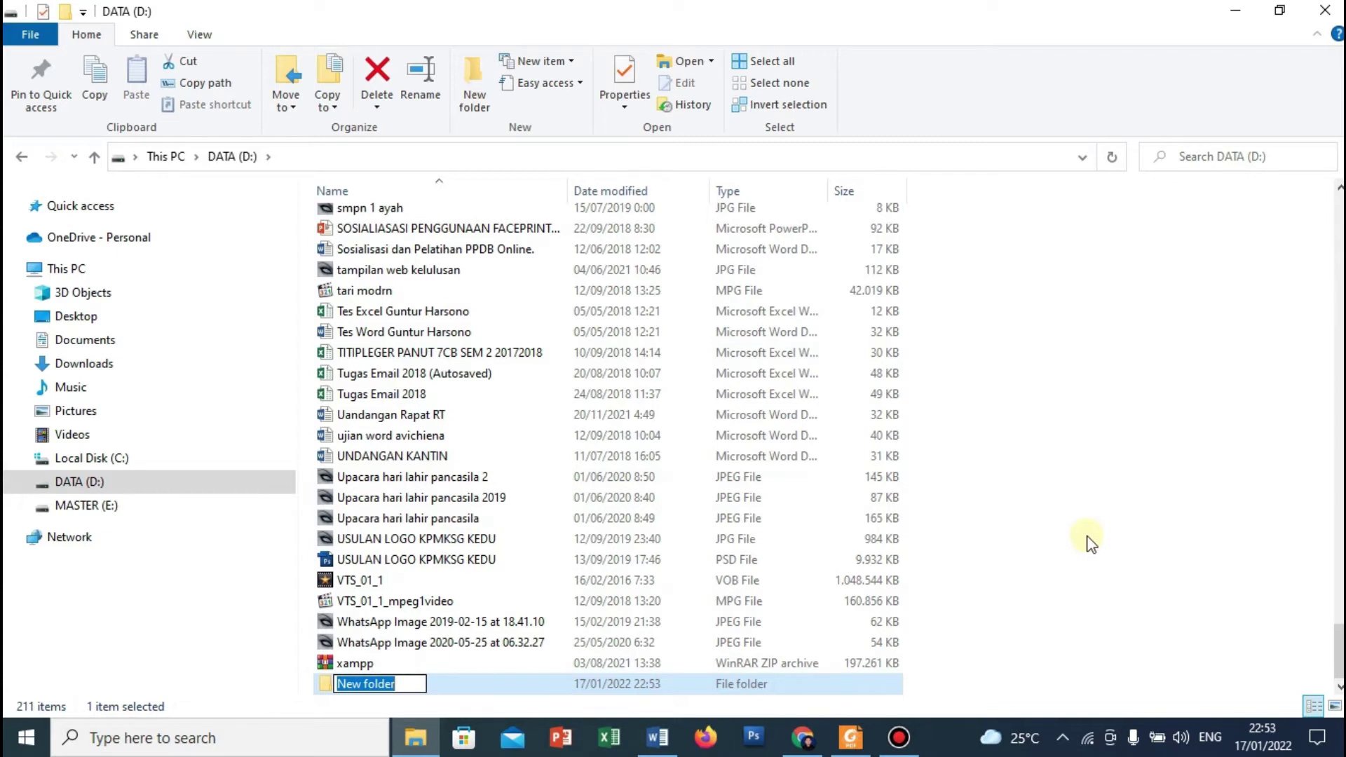
text(Kelas)
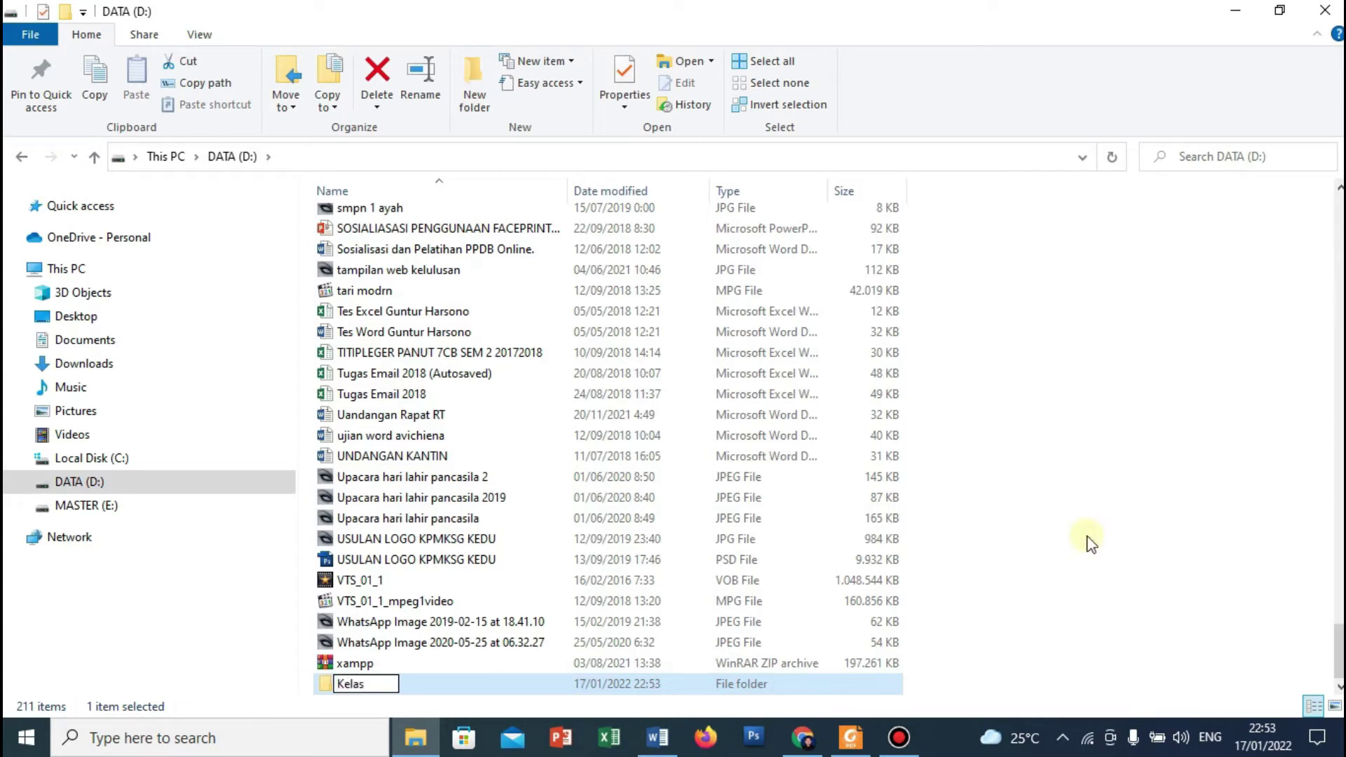
text( 8A)
key(Return)
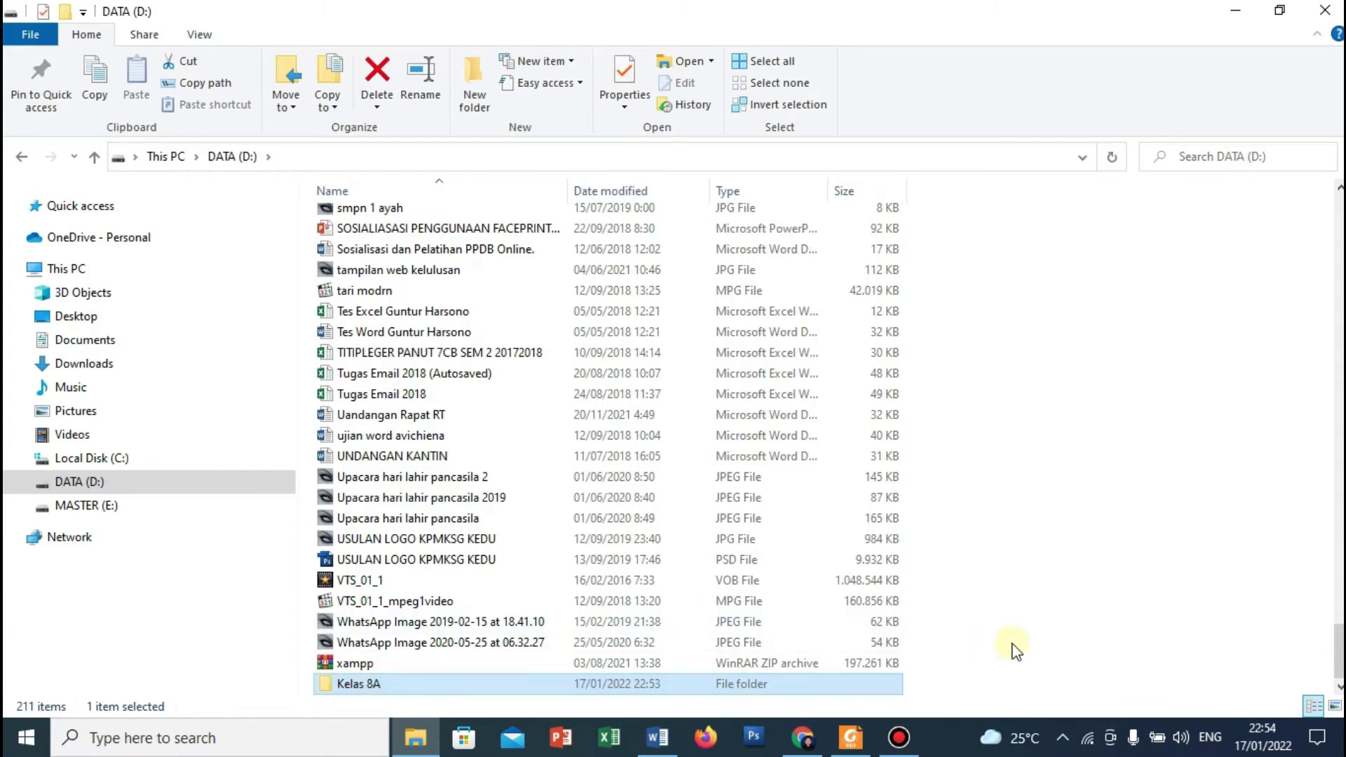
key(Return)
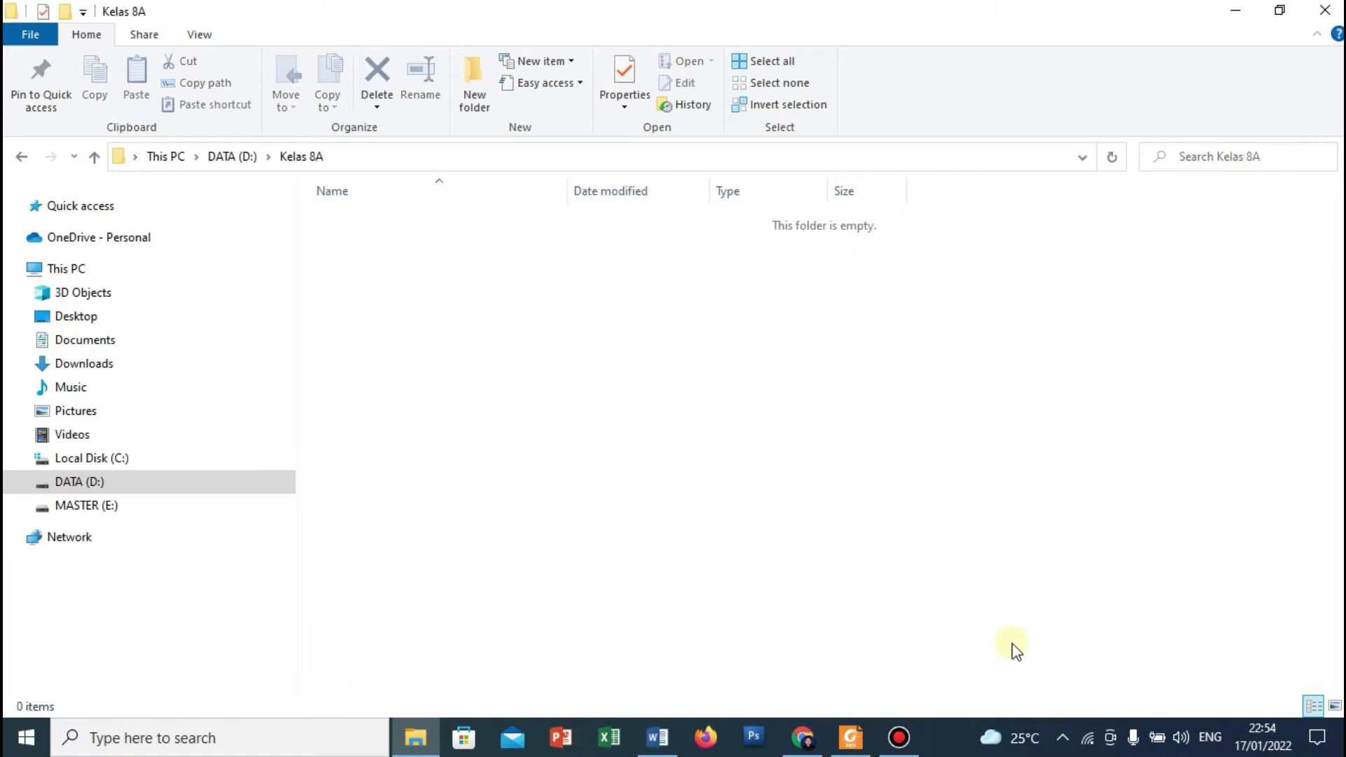
click(19, 156)
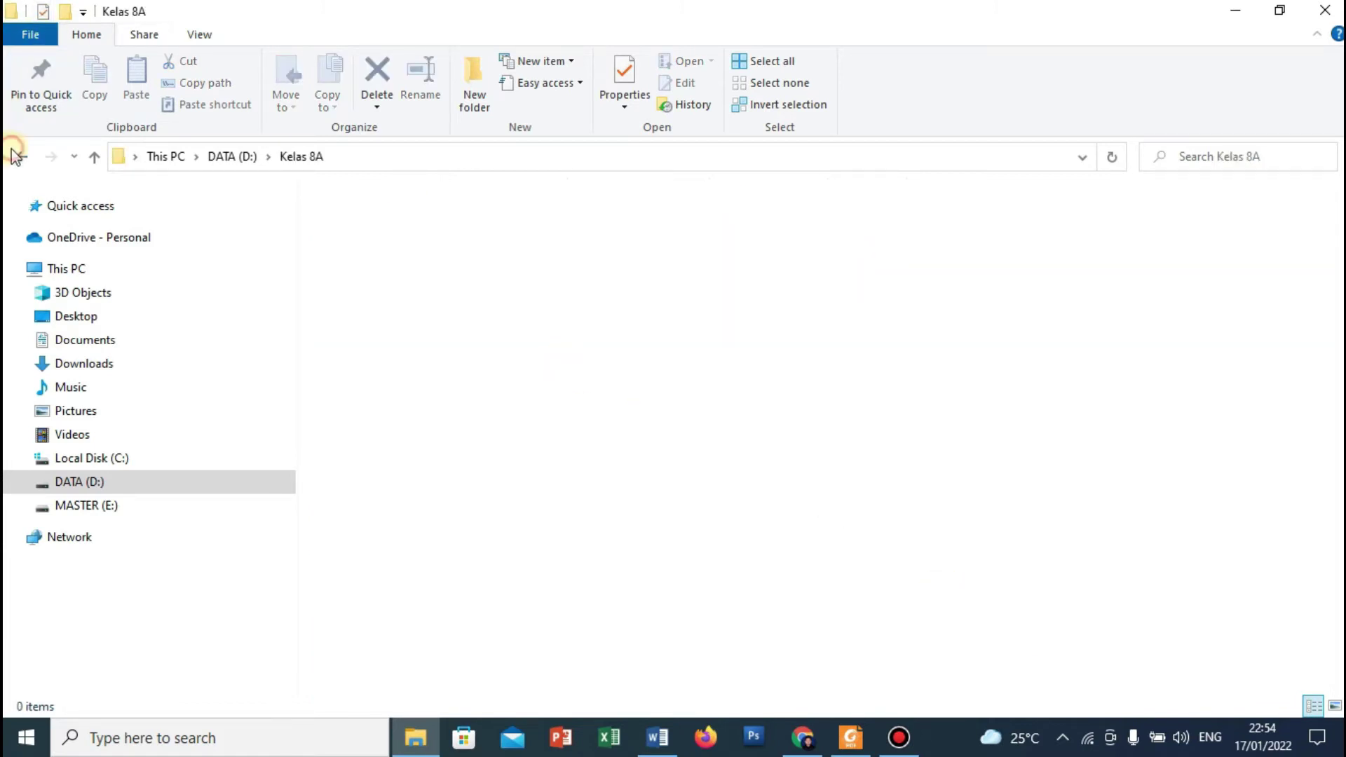
click(985, 541)
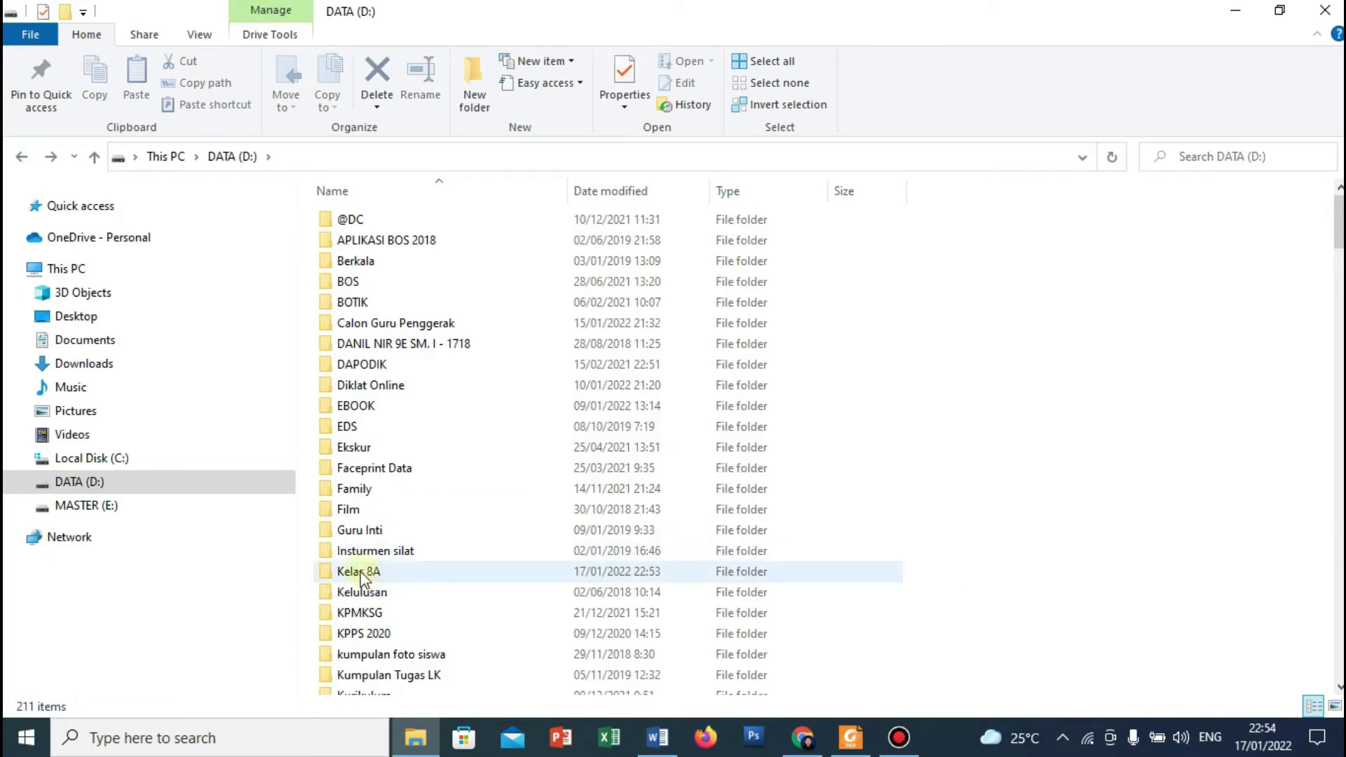
mouse_move(363, 579)
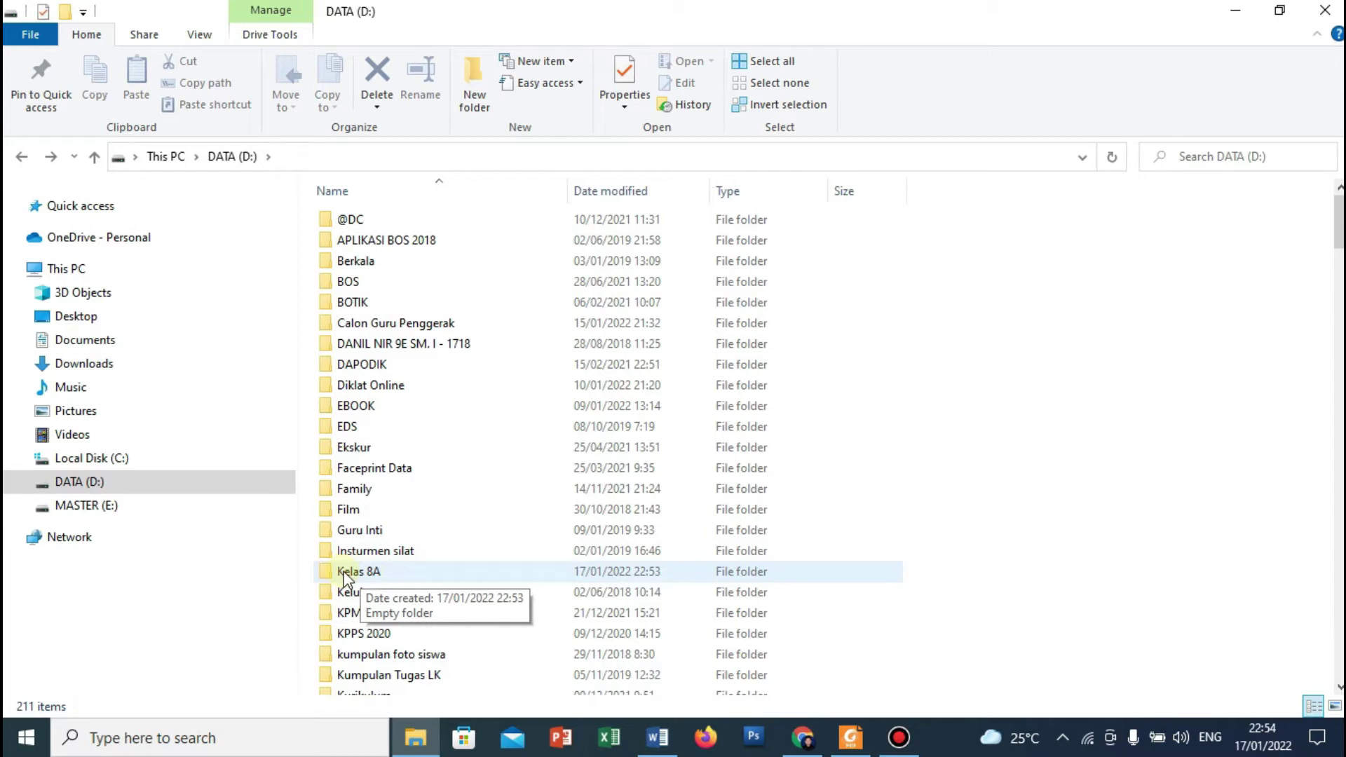
double_click(344, 574)
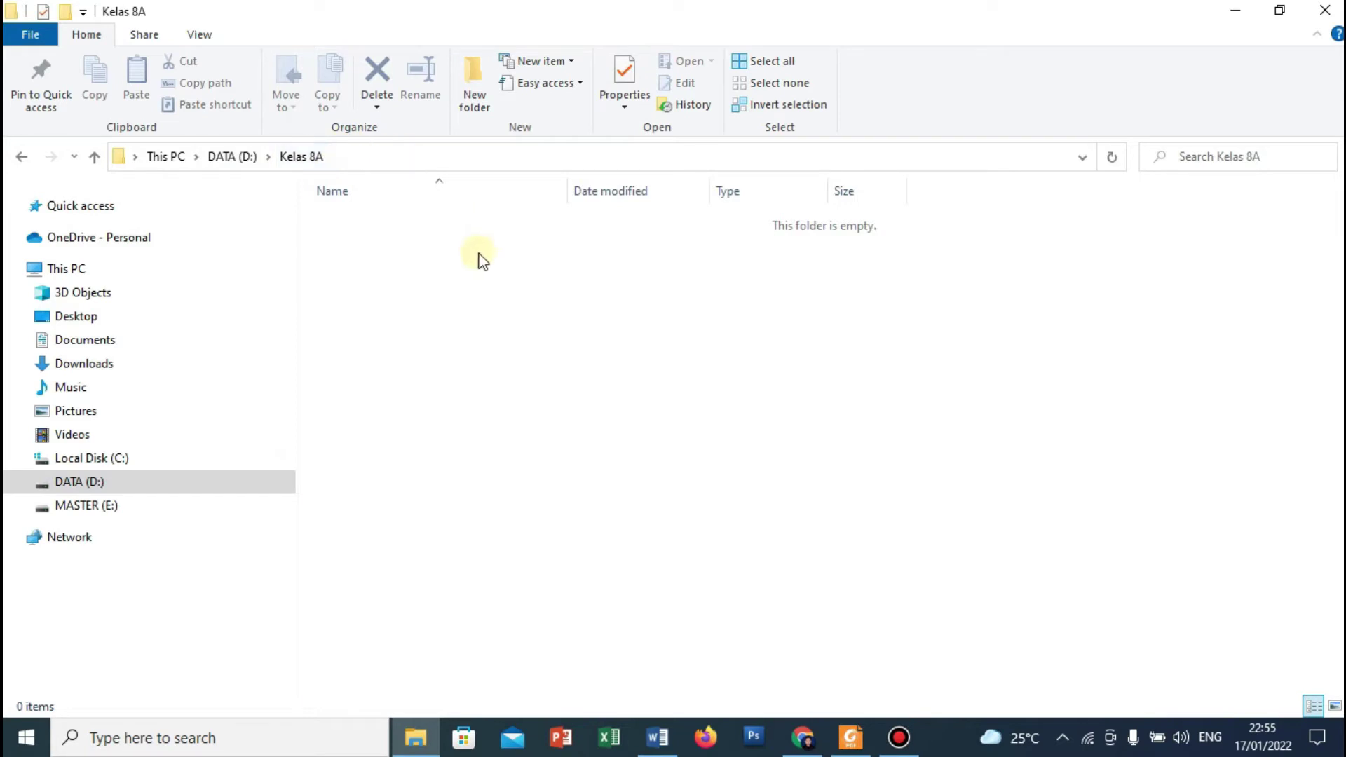
Add a new subfolder in Kelas 8A named with the student's full name.
click(476, 100)
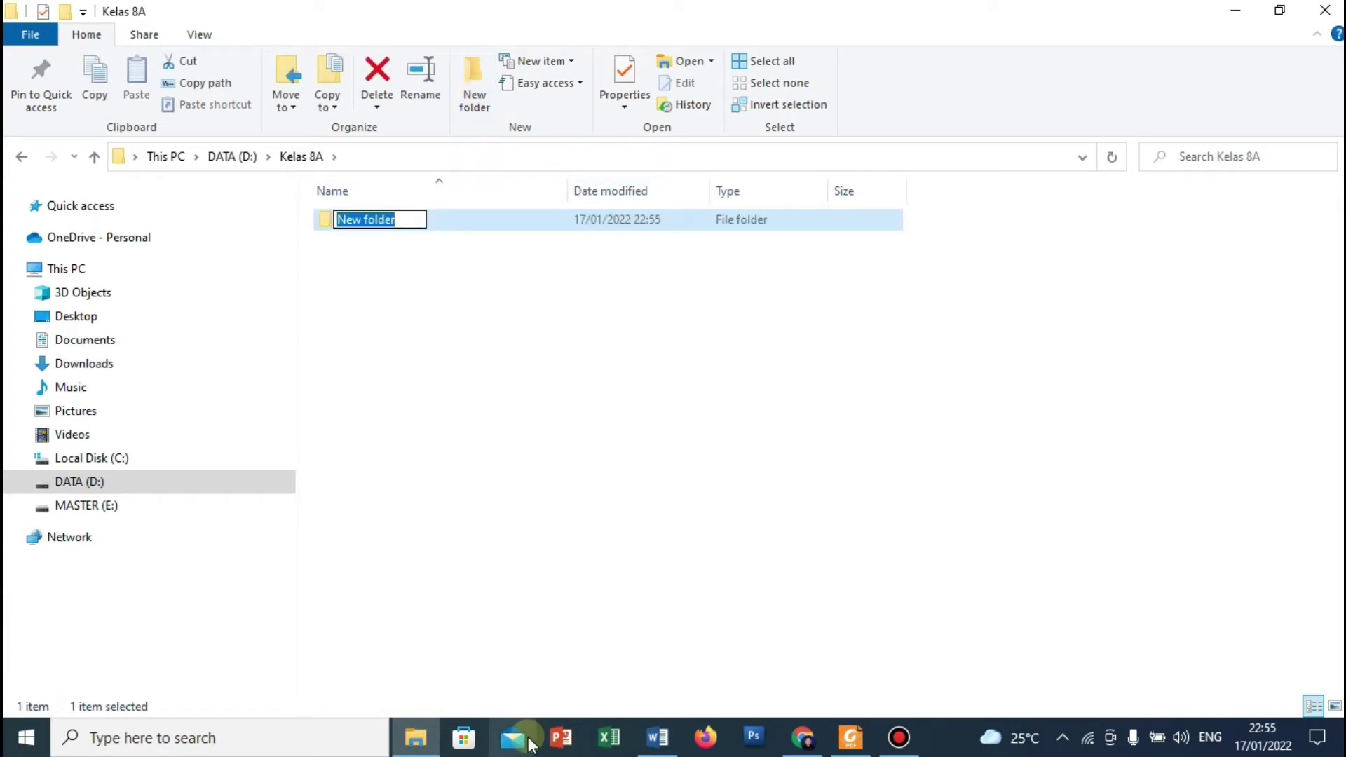
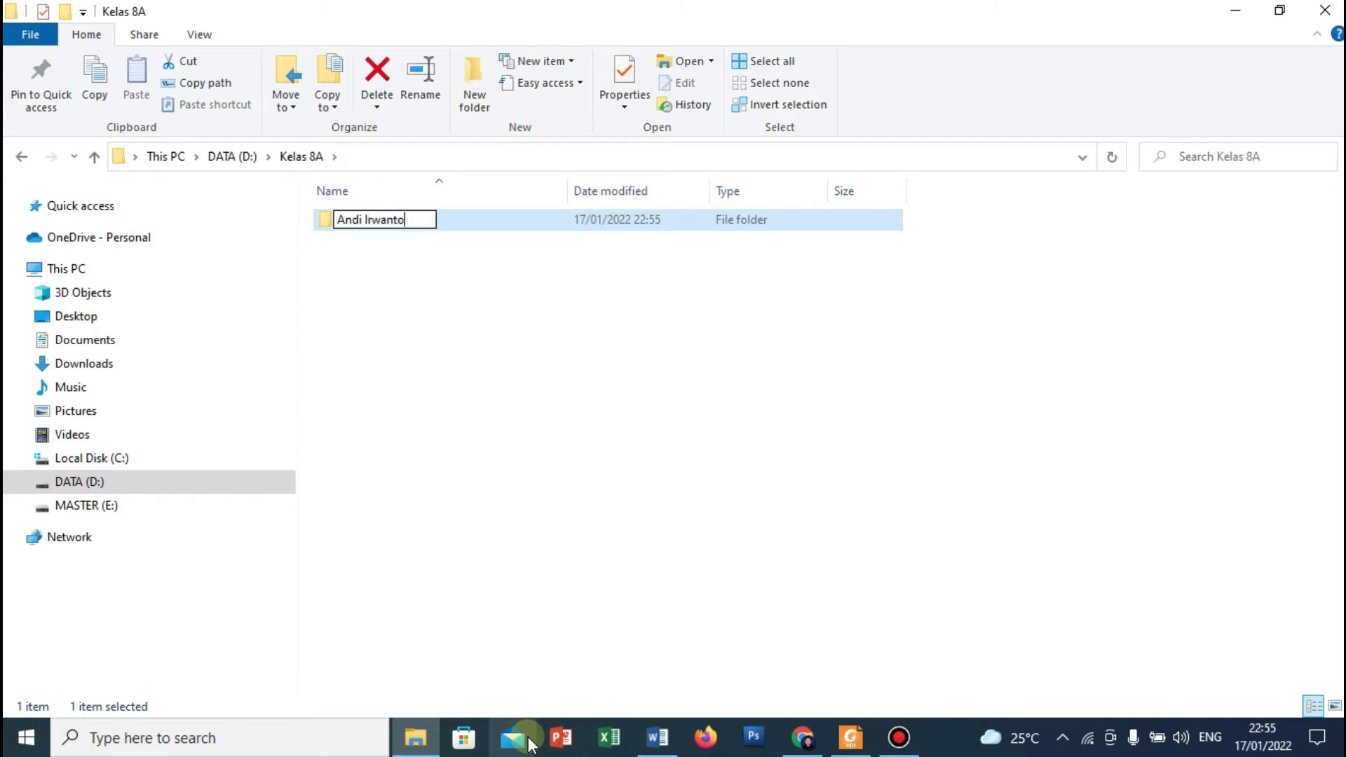
key(Return)
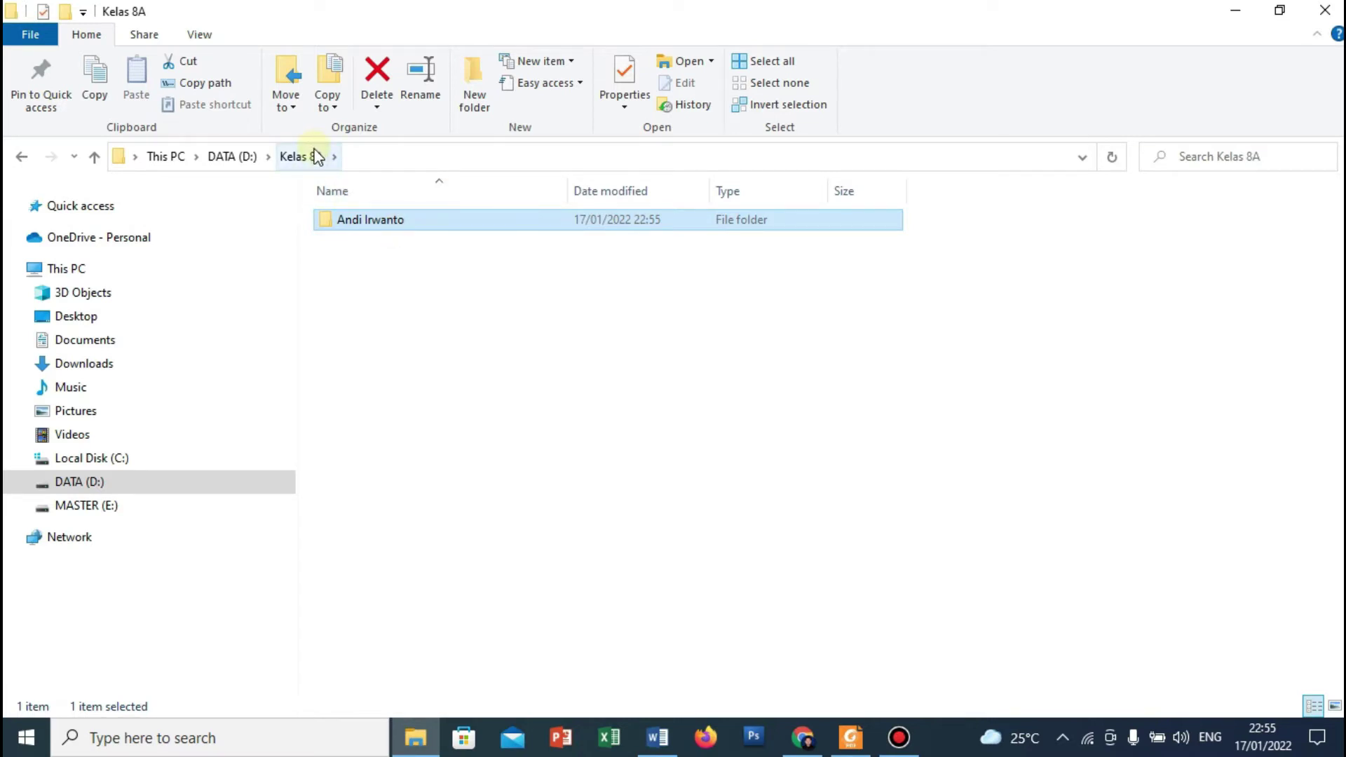
Open the student-named subfolder inside Kelas 8A.
double_click(366, 226)
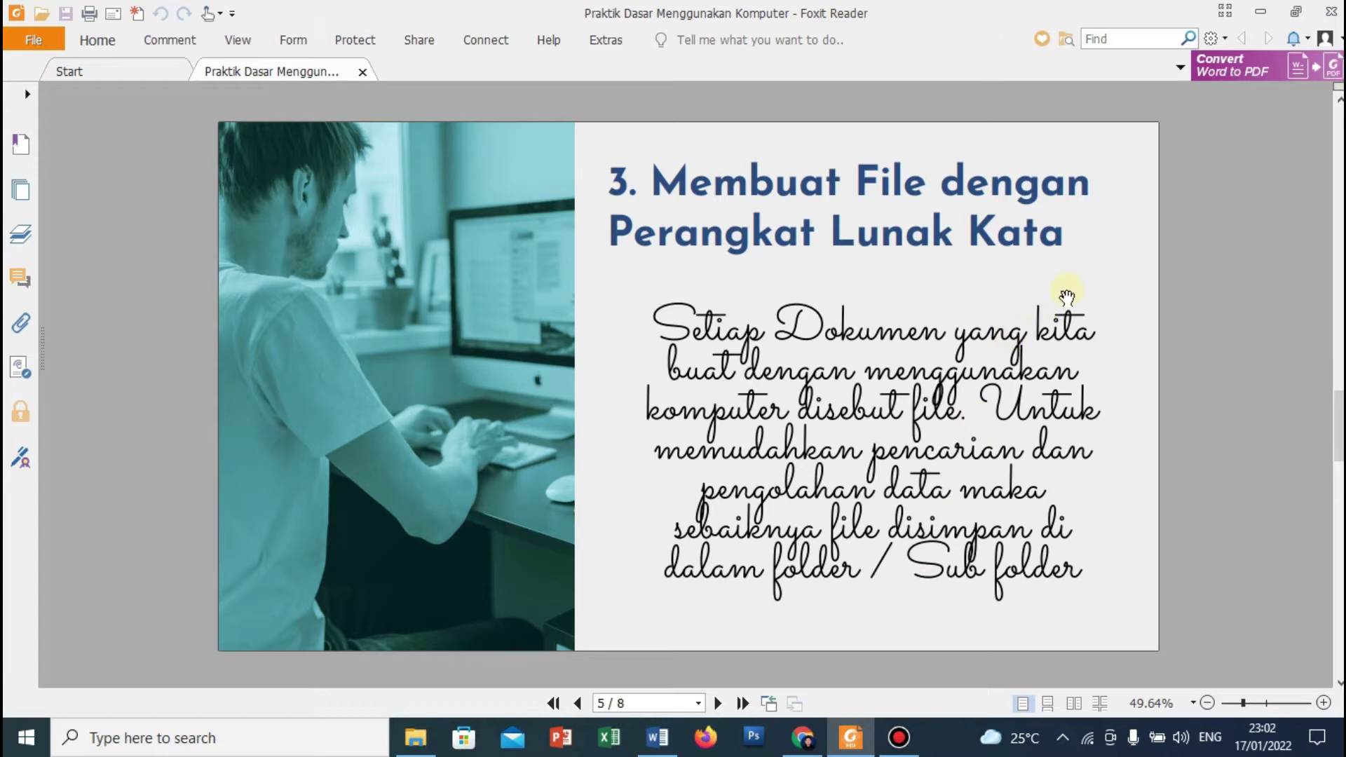
Minimize Foxit Reader and File Explorer, then launch Word 2013 from its desktop shortcut.
click(1264, 11)
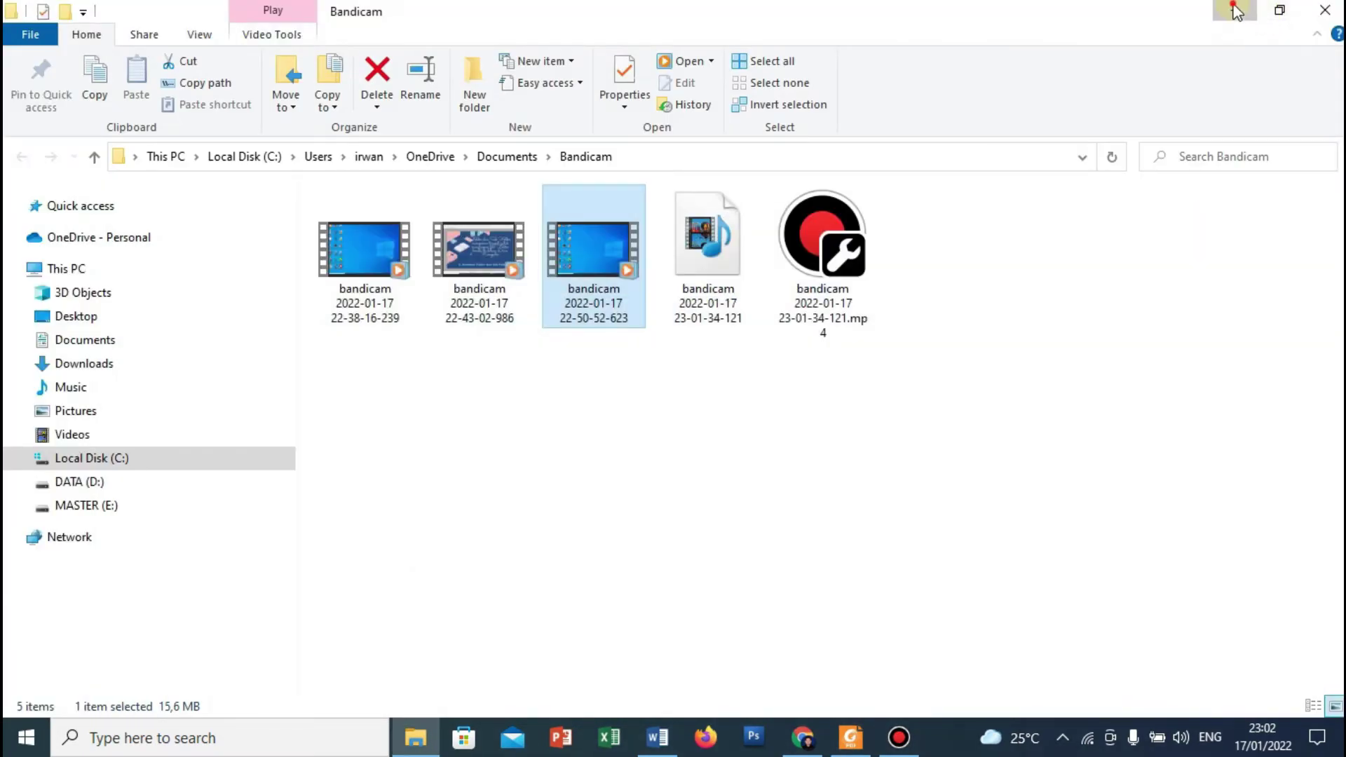
click(1235, 12)
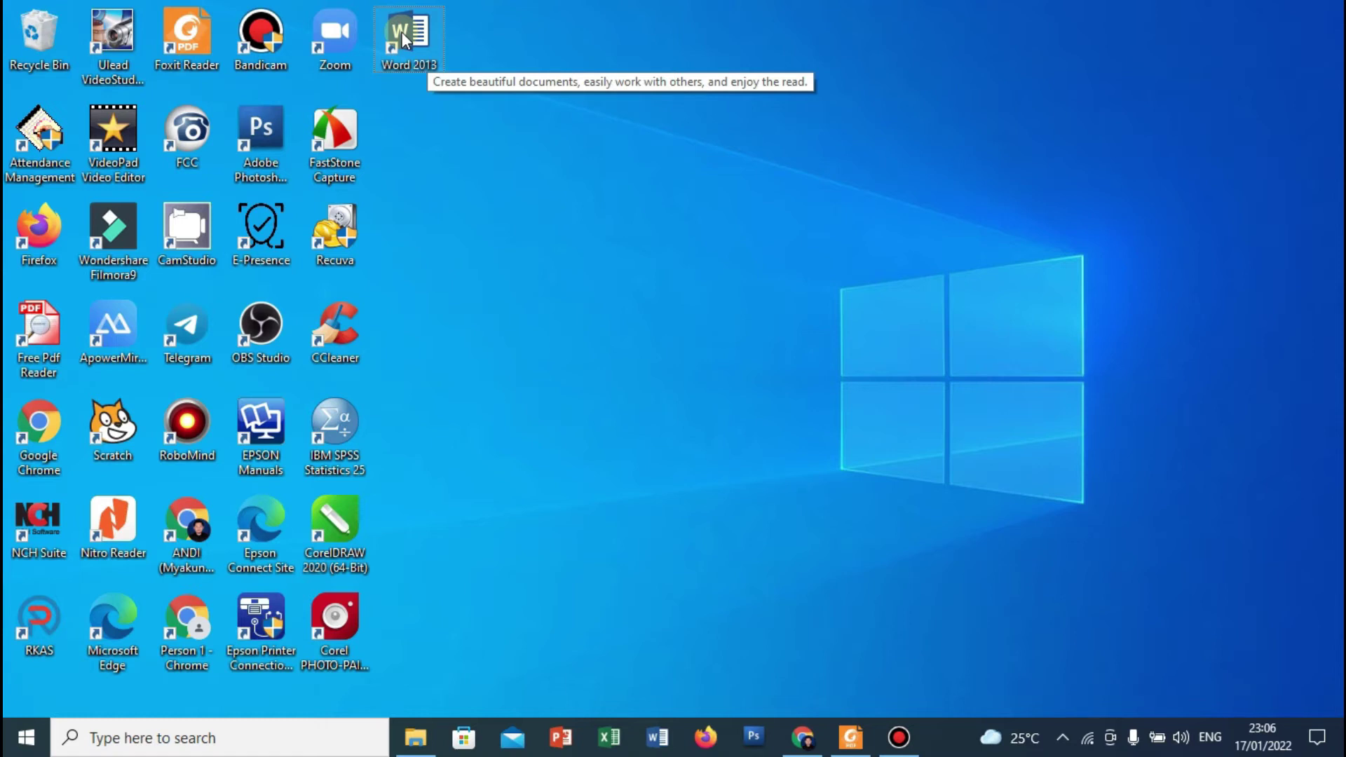
double_click(402, 32)
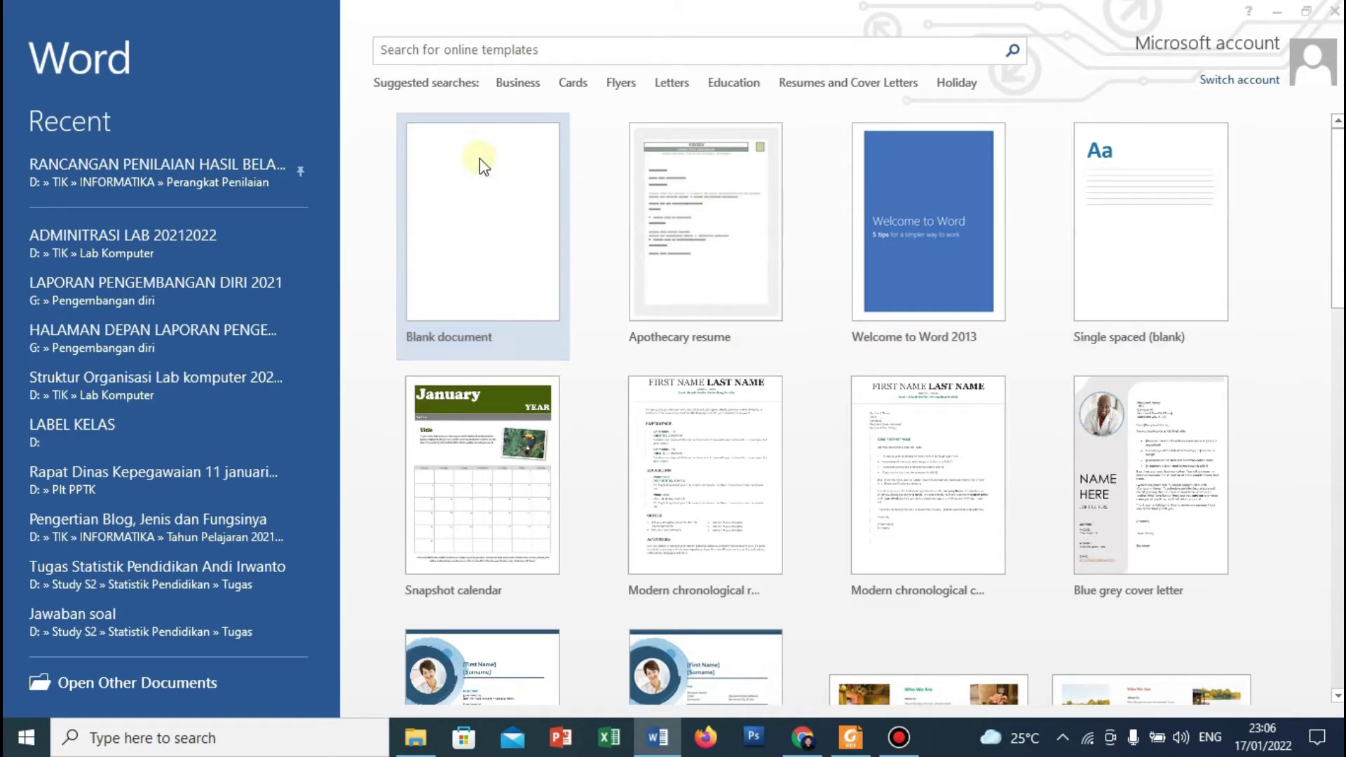
Dismiss the activation prompt and create a new blank document, Document1.
click(903, 149)
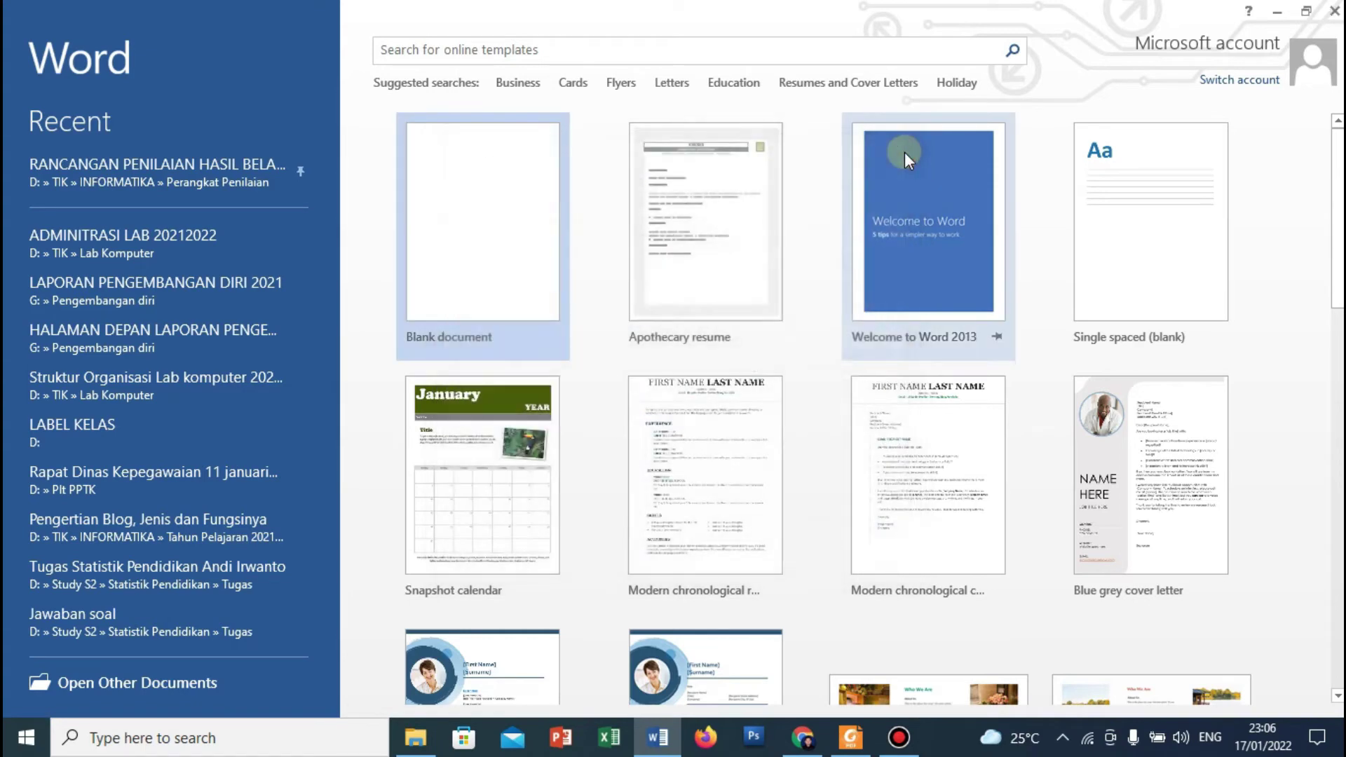
click(497, 223)
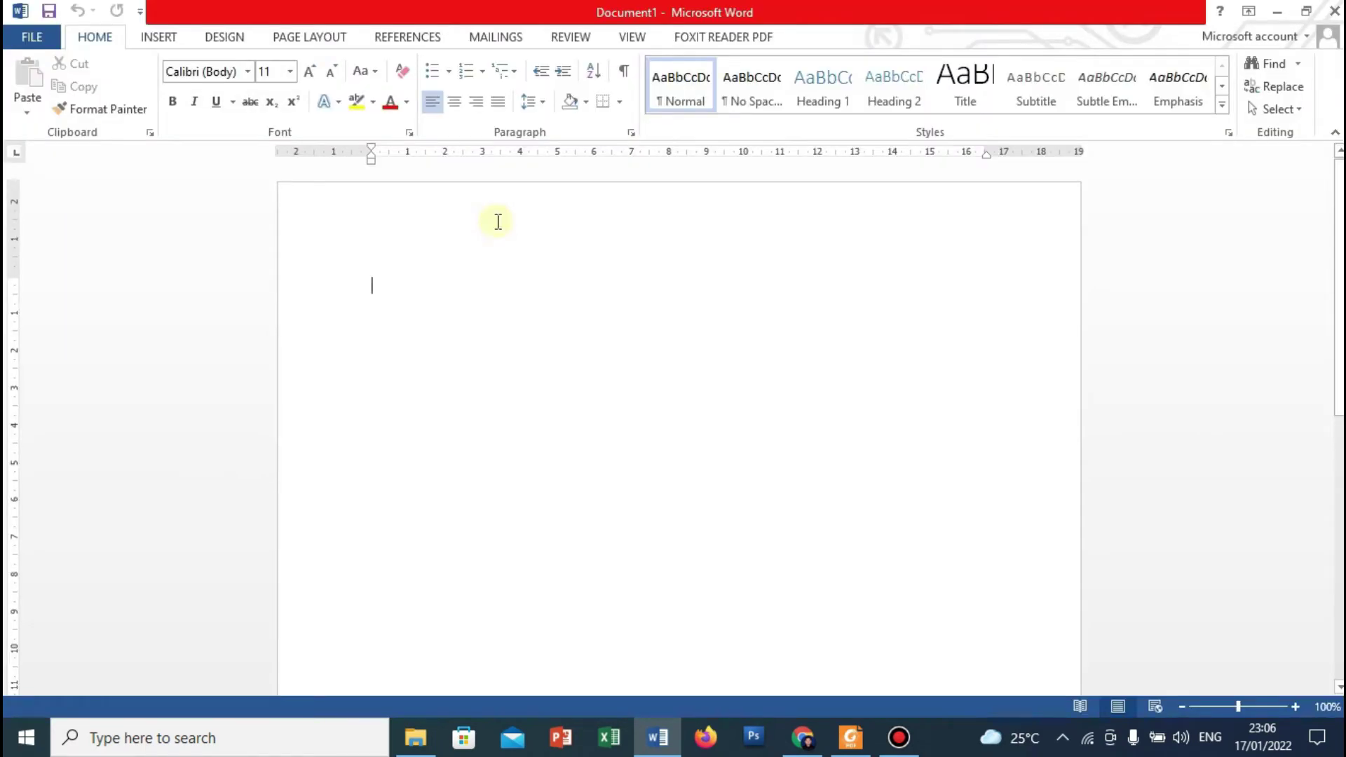
scroll(1340, 217, down, 2)
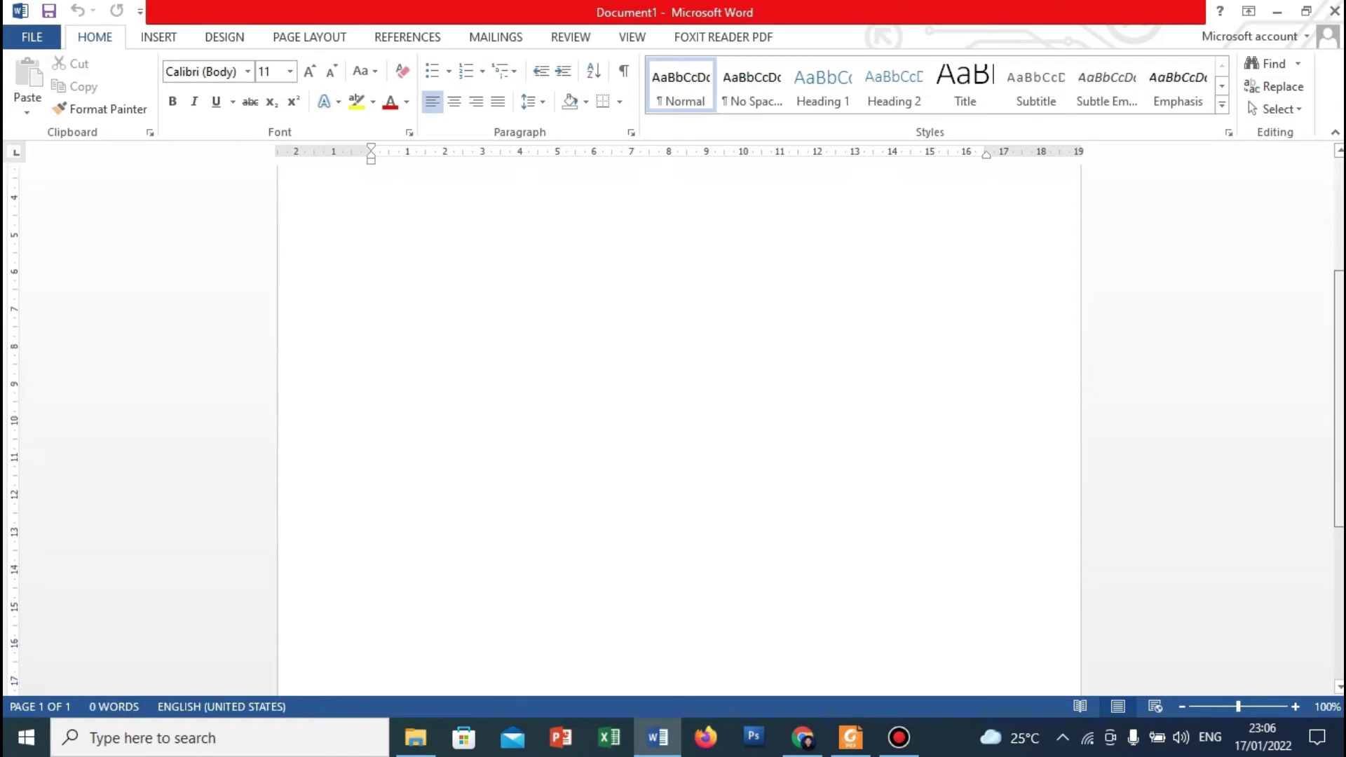
scroll(1341, 217, up, 2)
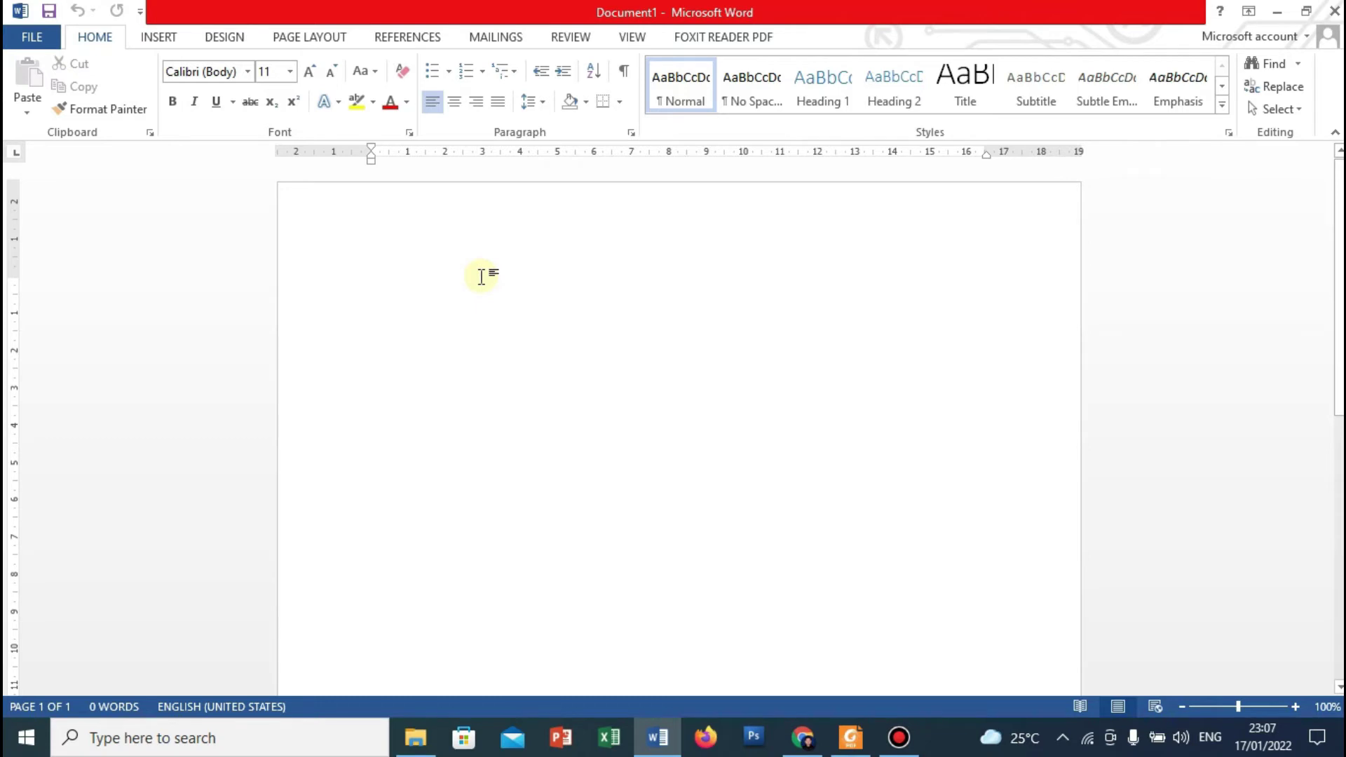
Type the title lines 'TATA TERTIB MENGGUNAKAN LAB. KOMPUTER', 'SMP NEGERI 1 AYAH KABUPATEN KEBUMEN', 'TAHUN PELAJARAN 2021/2022'.
text(TATA)
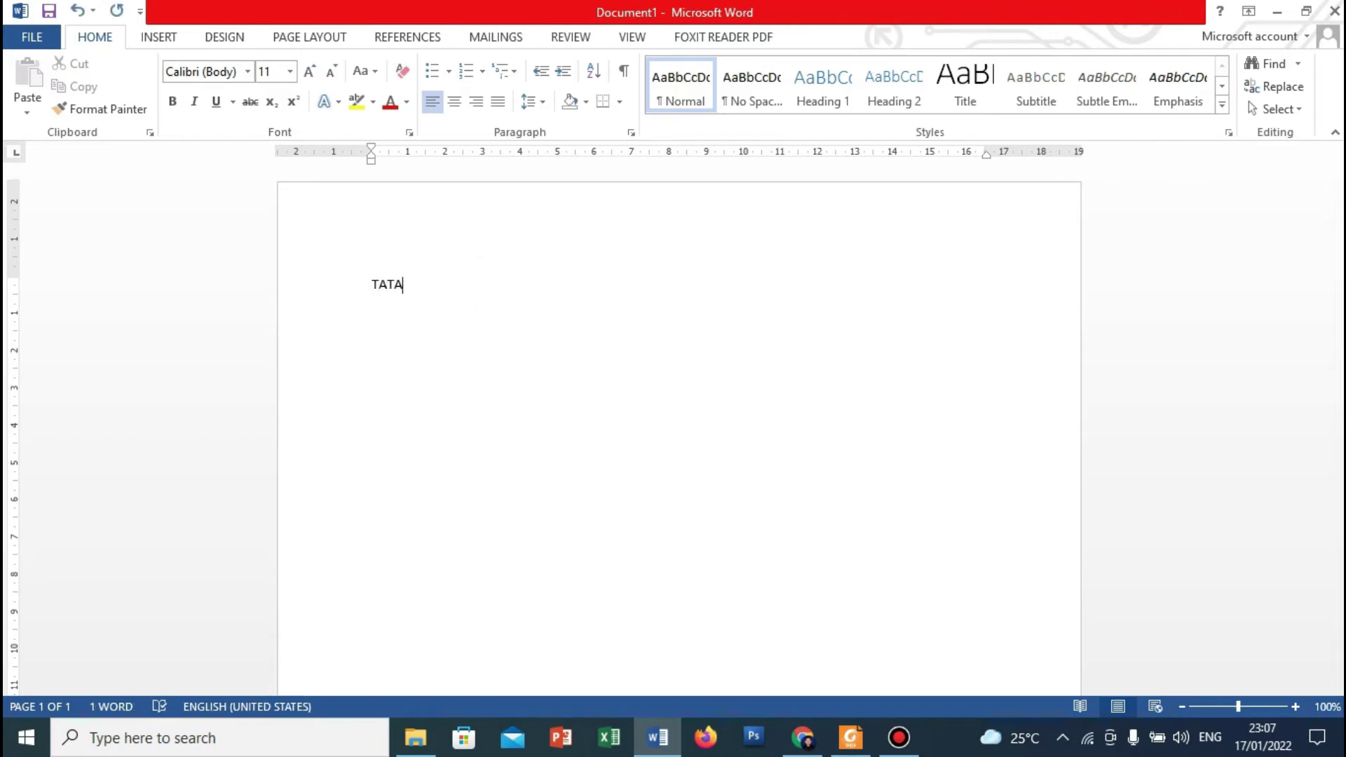
text( TERTIB)
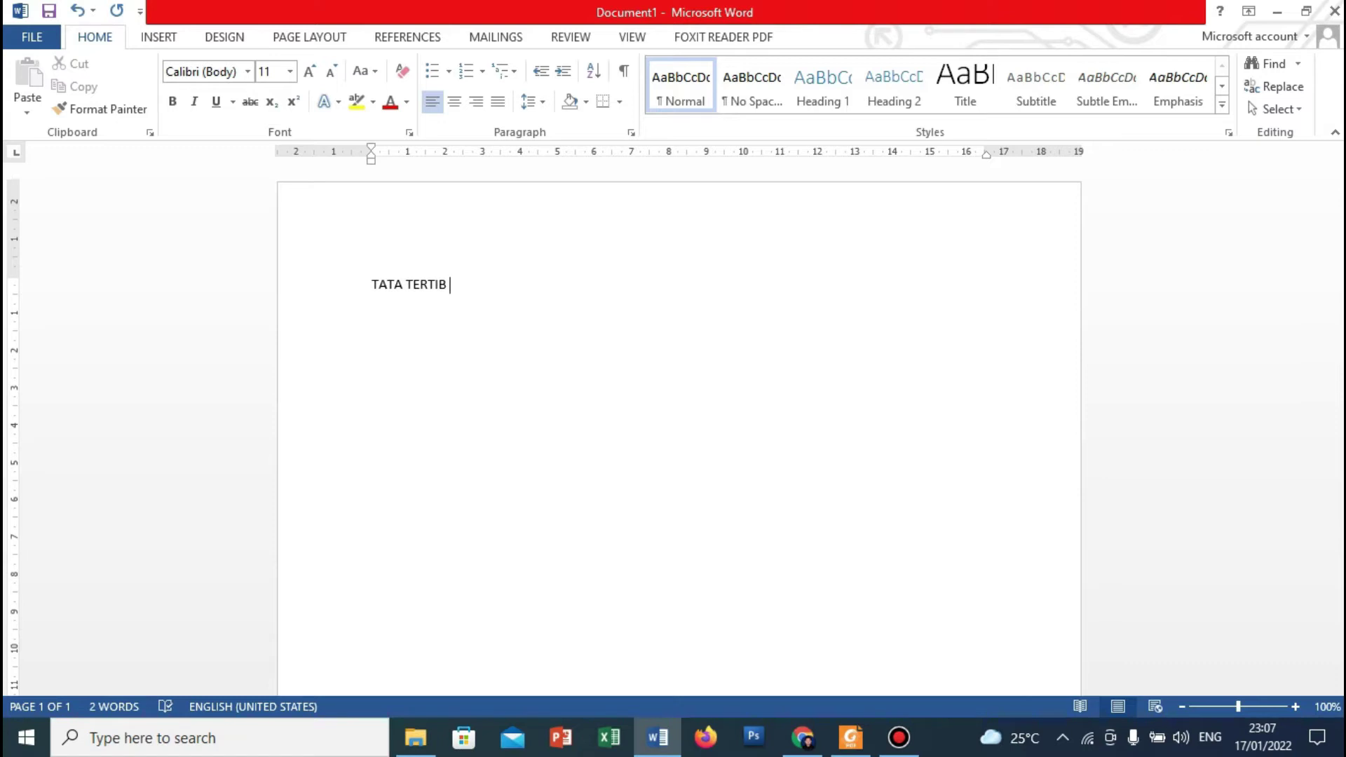
text( MENGGUNAKAN)
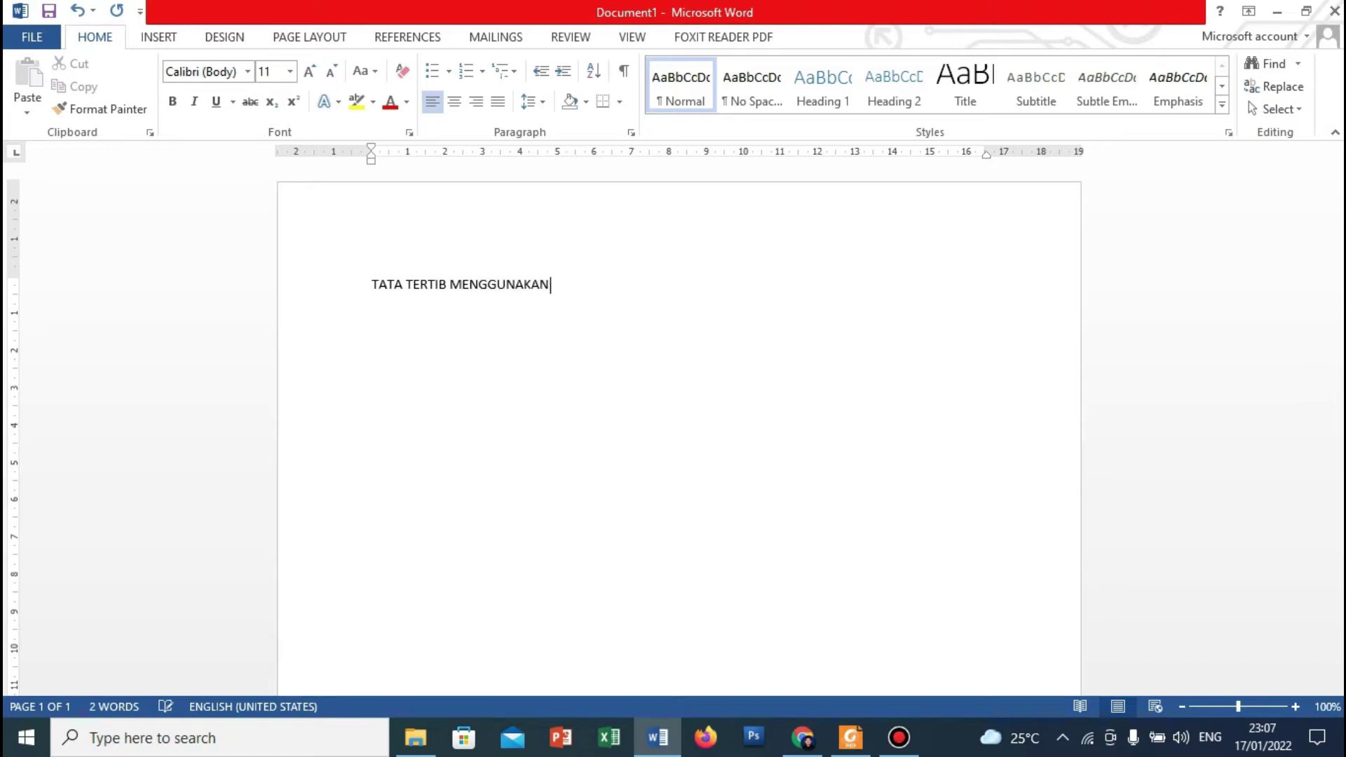
text( LAB. KO)
text(MPUTER )
text(SMP NE)
text(I 1 AYAH)
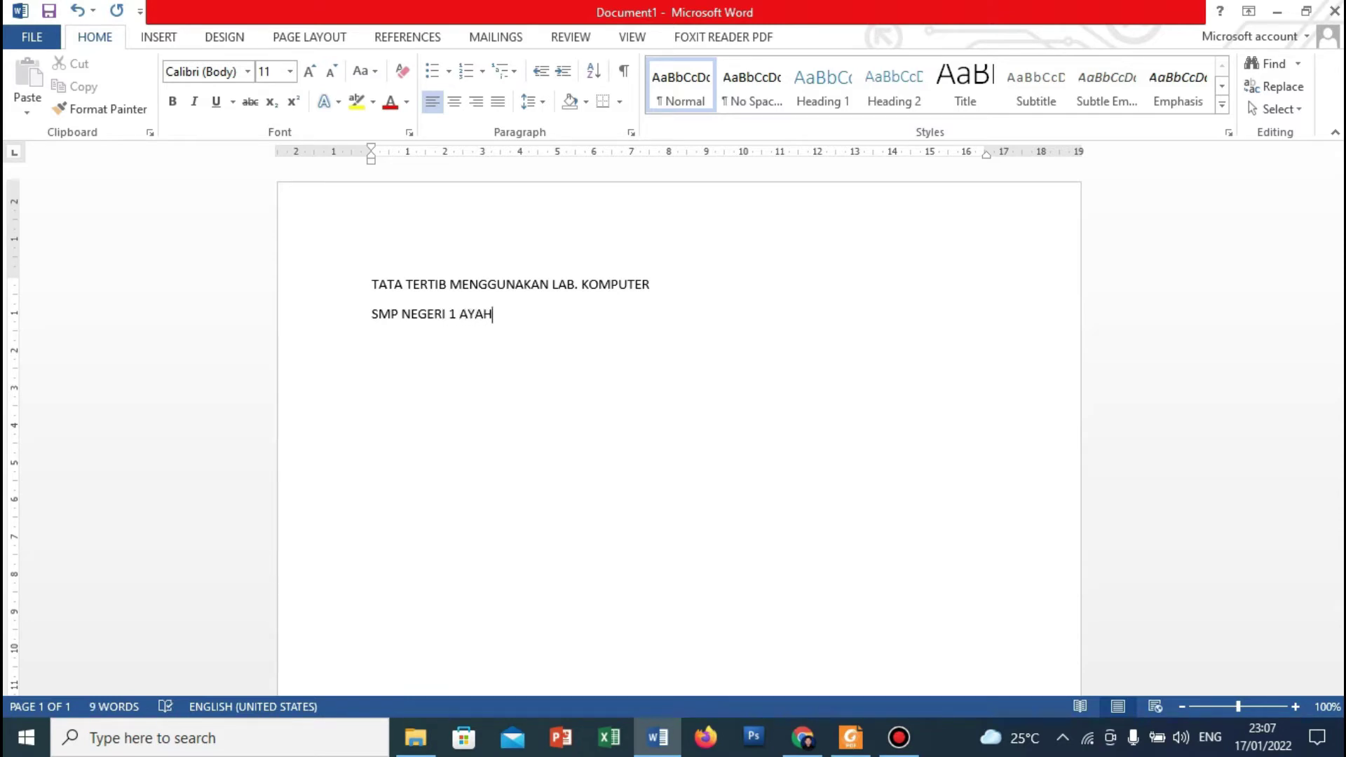
key(Return)
text(TAHUN)
key(BackSpace)
key(BackSpace)
key(BackSpace)
key(BackSpace)
key(BackSpace)
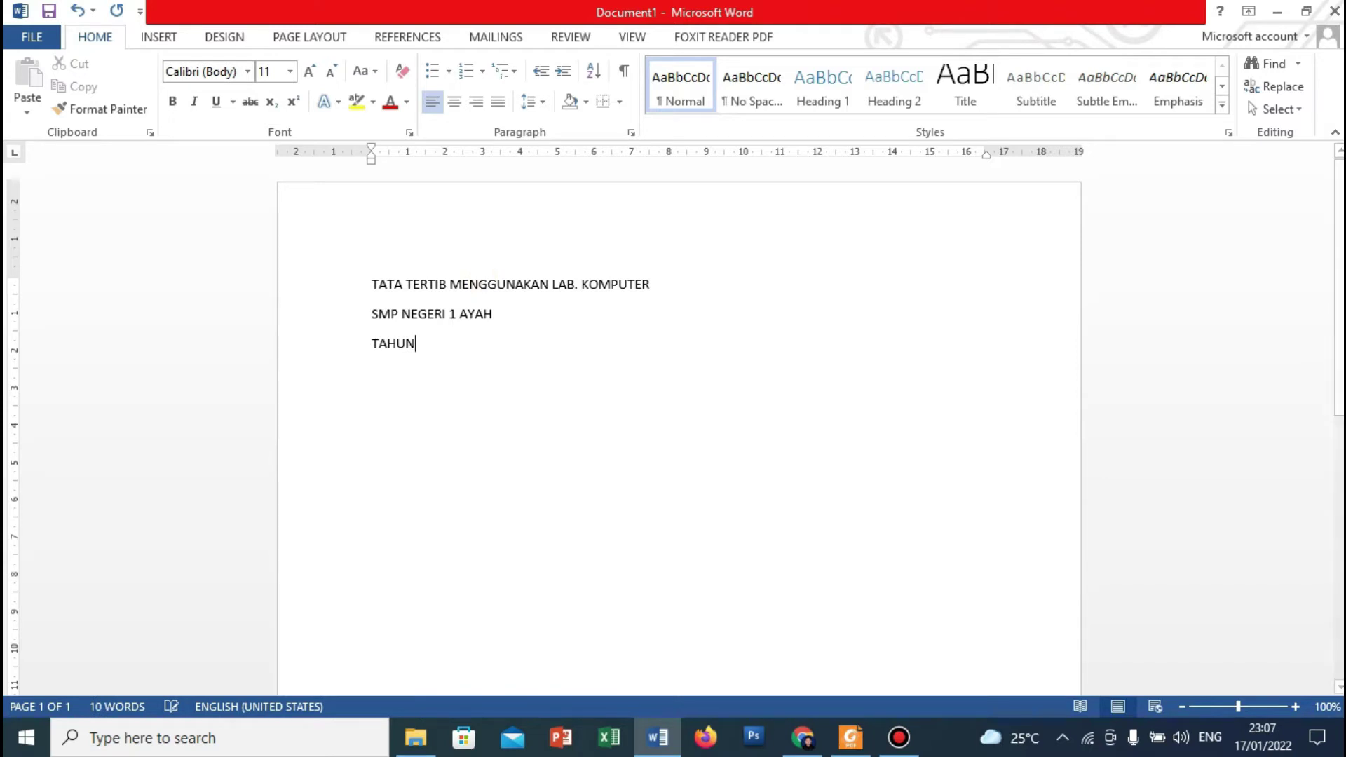
key(BackSpace)
key(BackSpace)
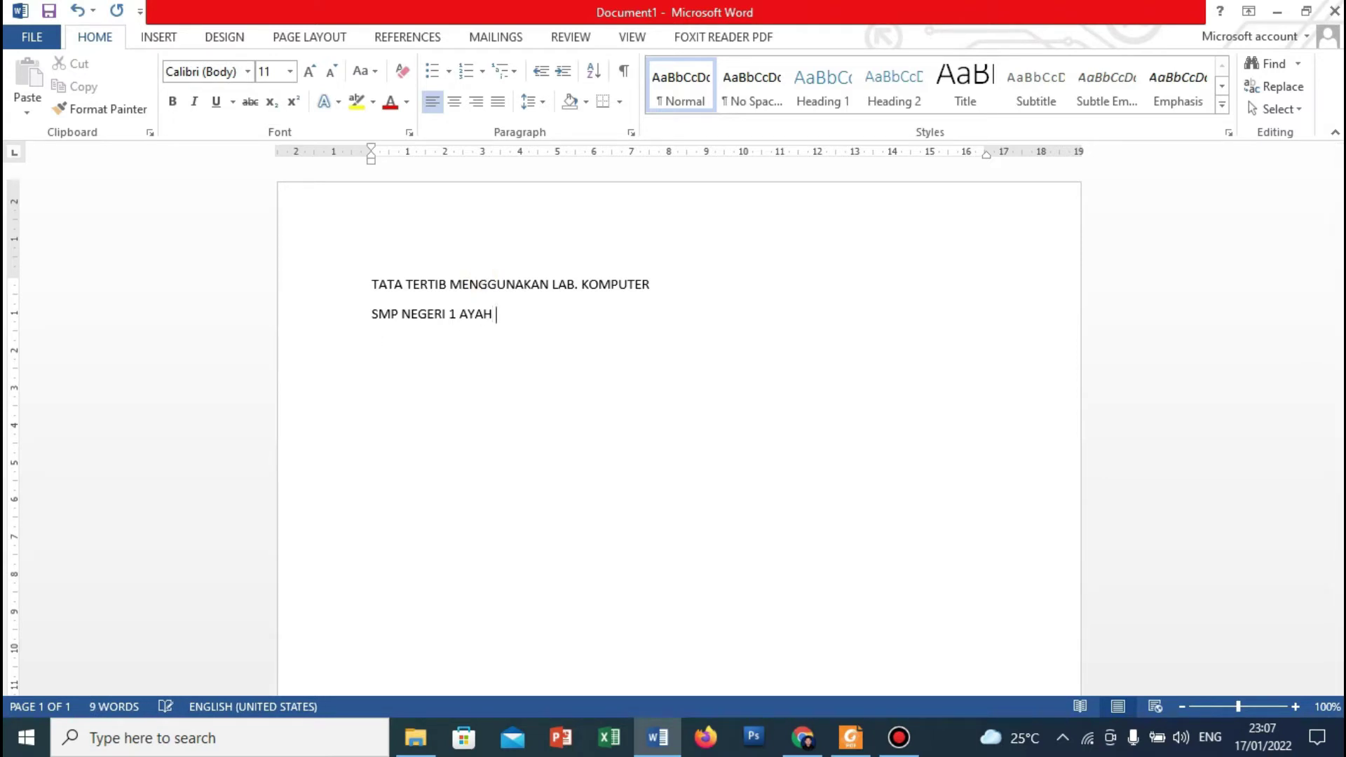
text(KABUPATEN KEBU)
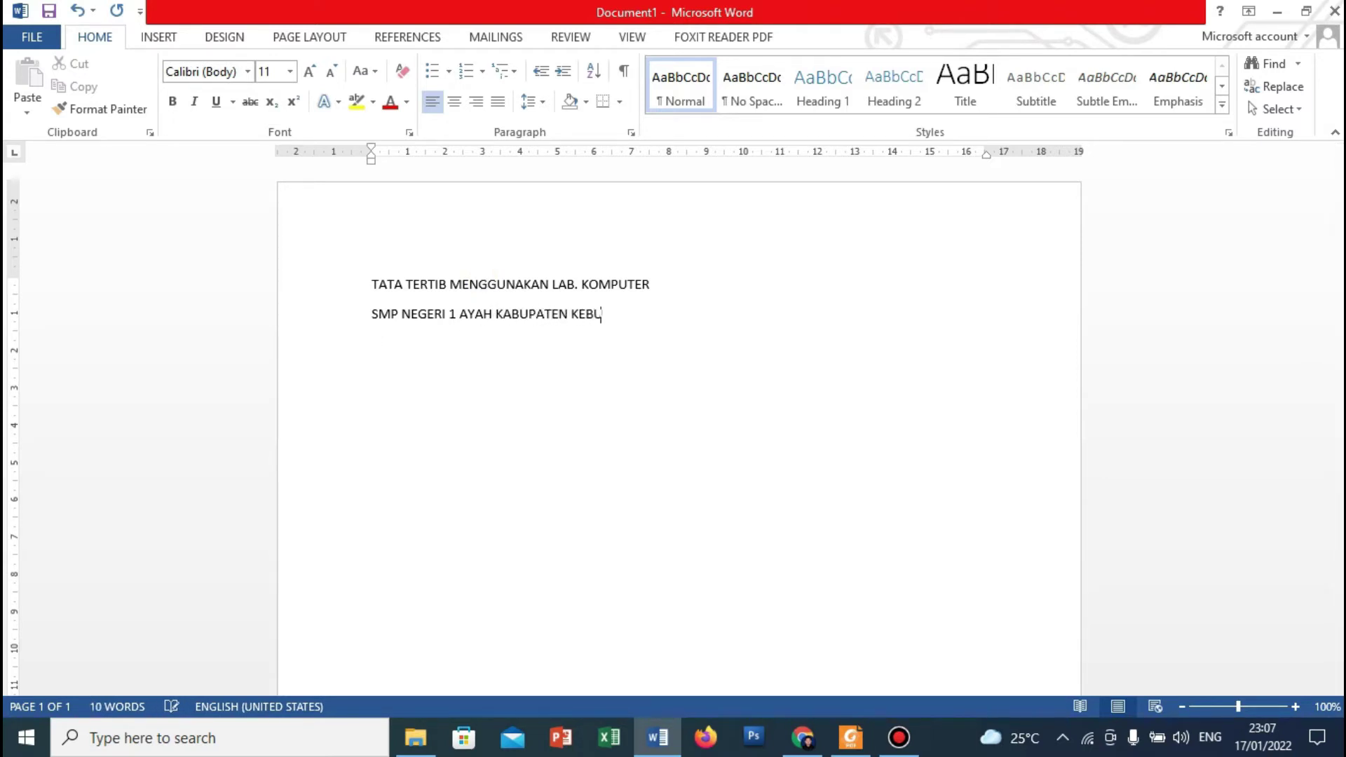
text(MEN )
text(TAHUN PELAJARA)
text(N 20)
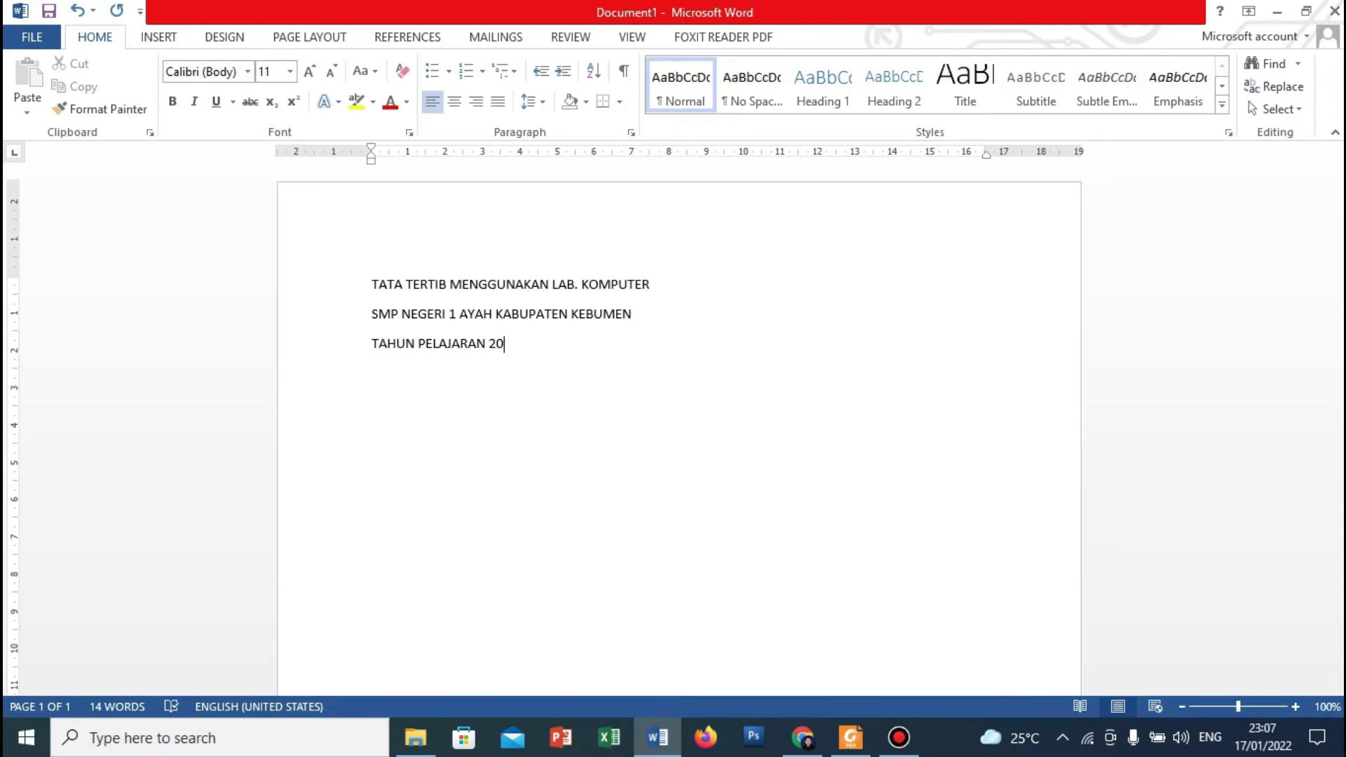
text(21/2022)
key(Return)
Start a lettered list with items 'A. Aturan' and 'B. Sanksi'.
text(a.)
key(BackSpace)
key(BackSpace)
text(A.)
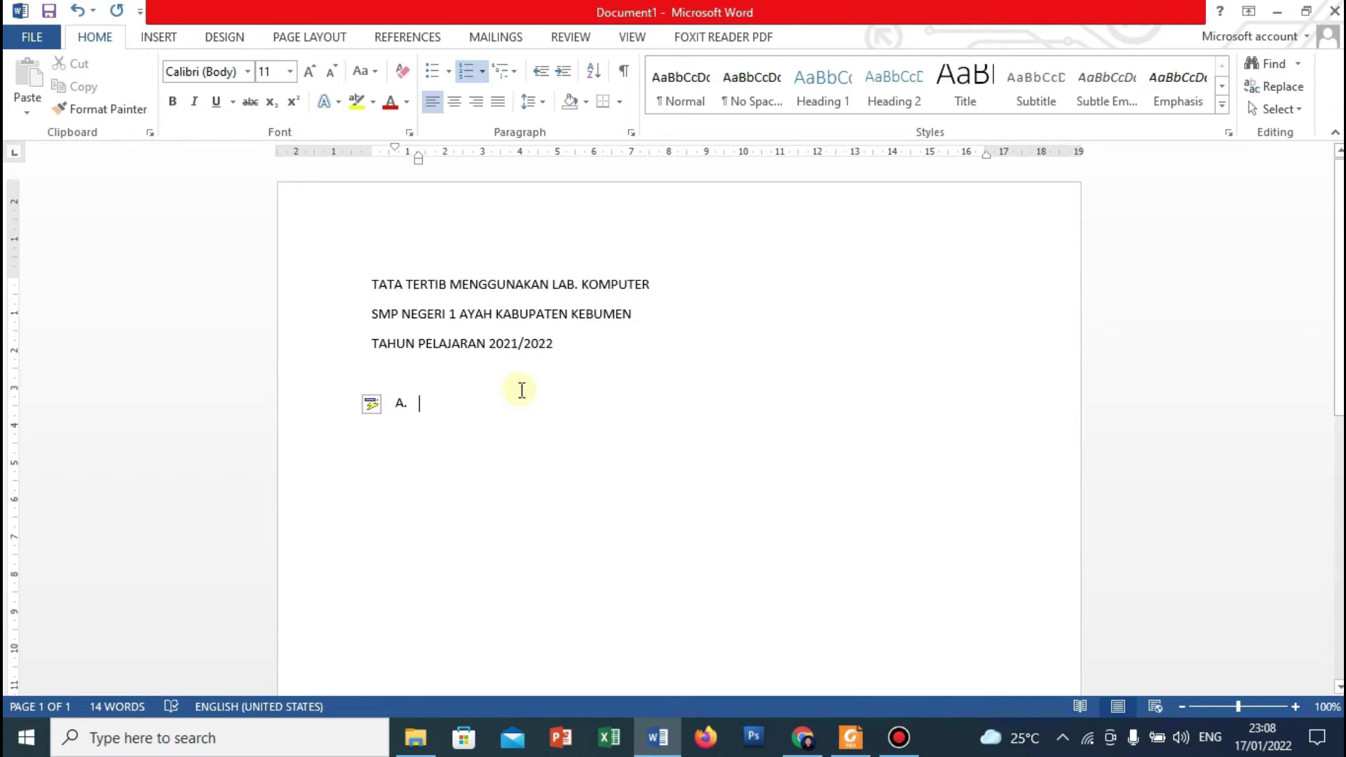
text(aTURA)
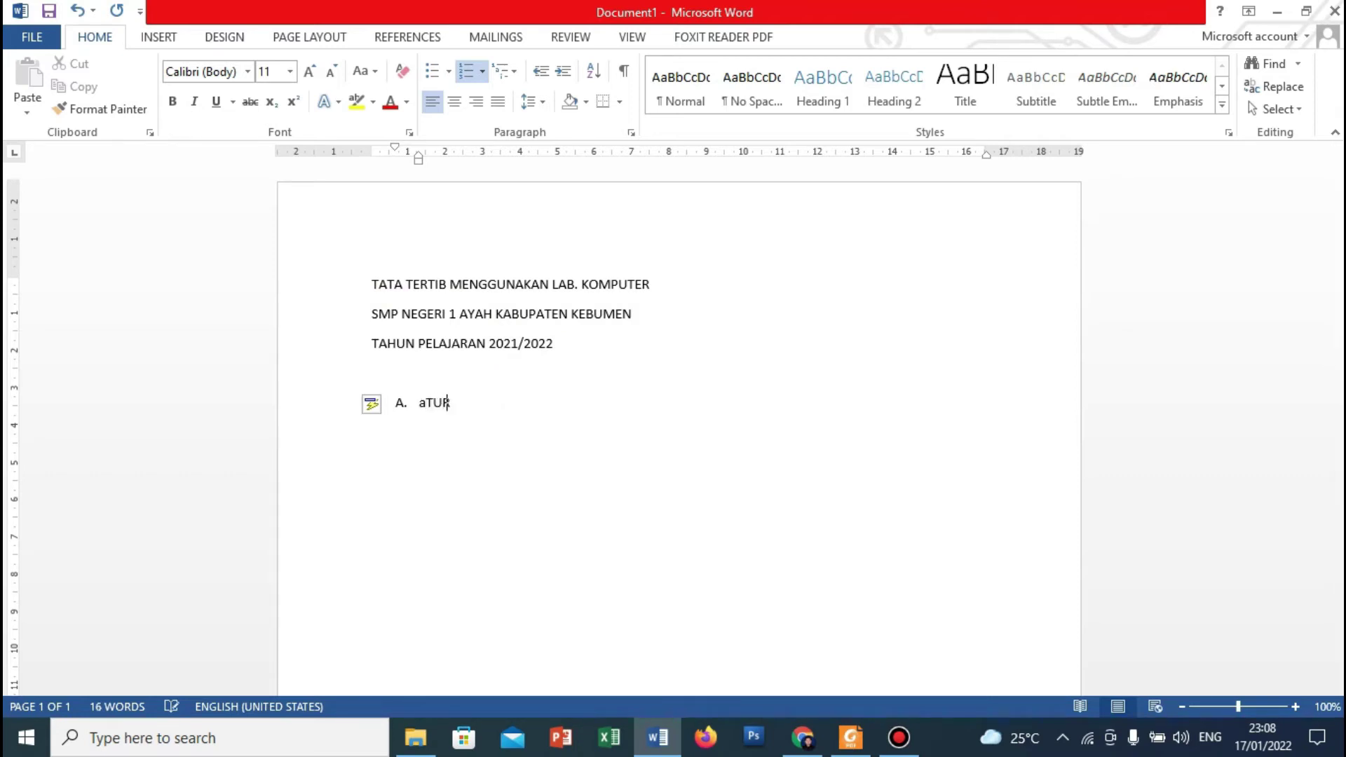
key(BackSpace)
key(BackSpace)
key(BackSpace)
key(BackSpace)
key(BackSpace)
text(Atura)
key(Return)
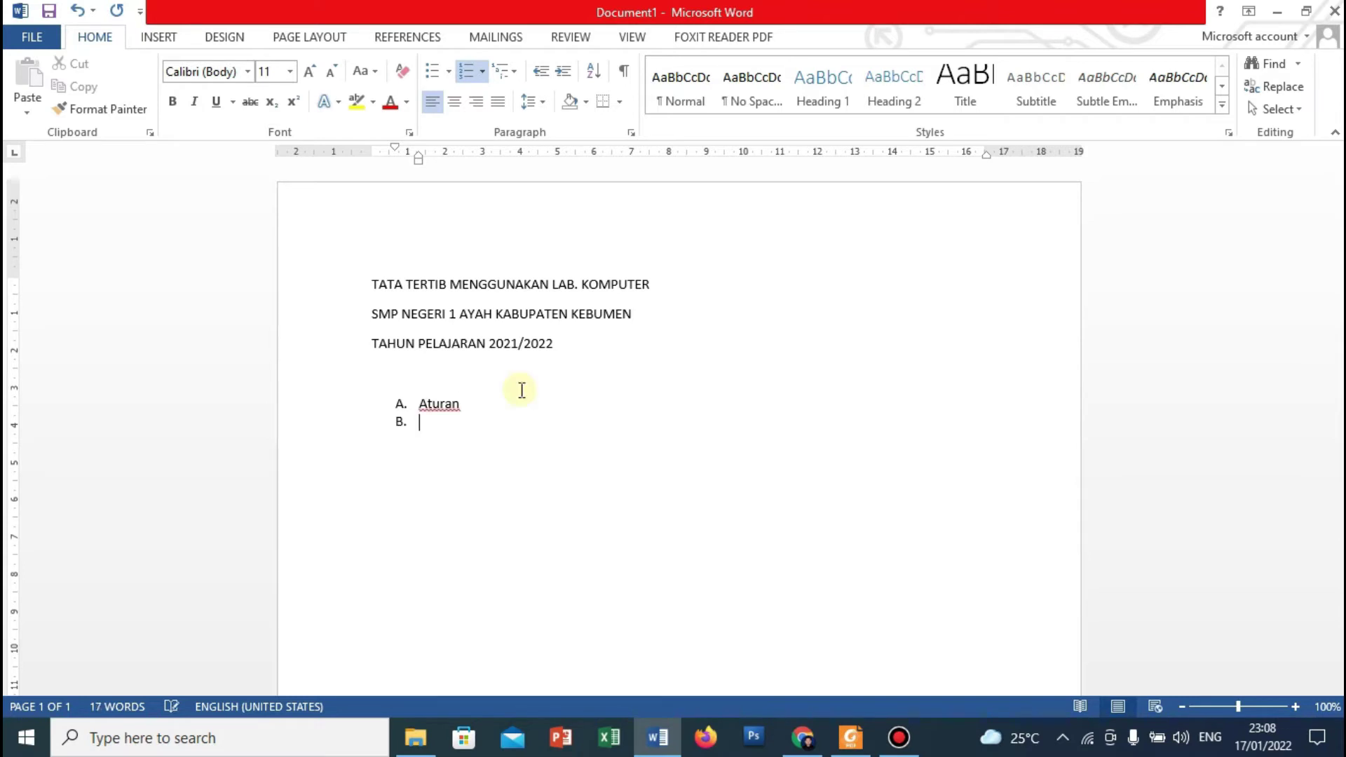
text(Sanksi)
Insert a line after Aturan and begin numbered sub-item '1. Peserta didik'.
click(460, 404)
key(Return)
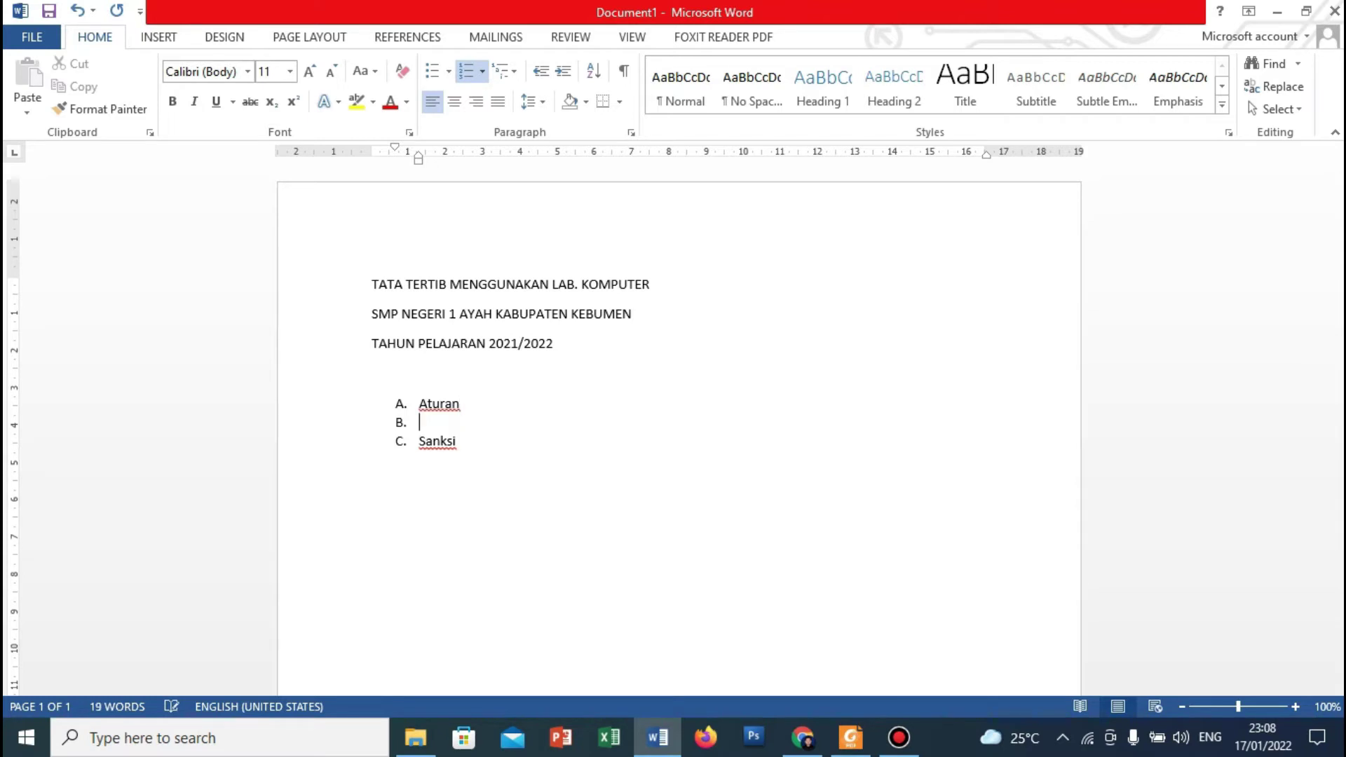
key(BackSpace)
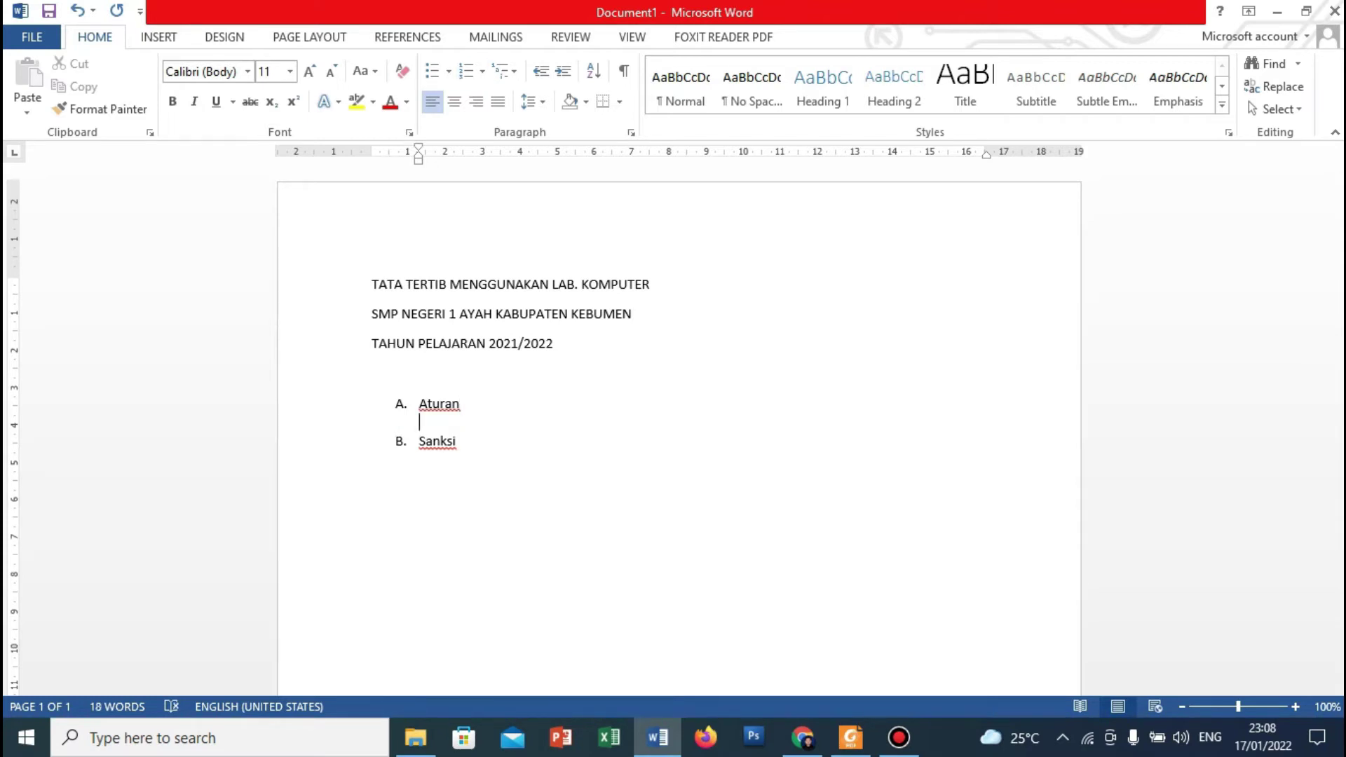
text(1. )
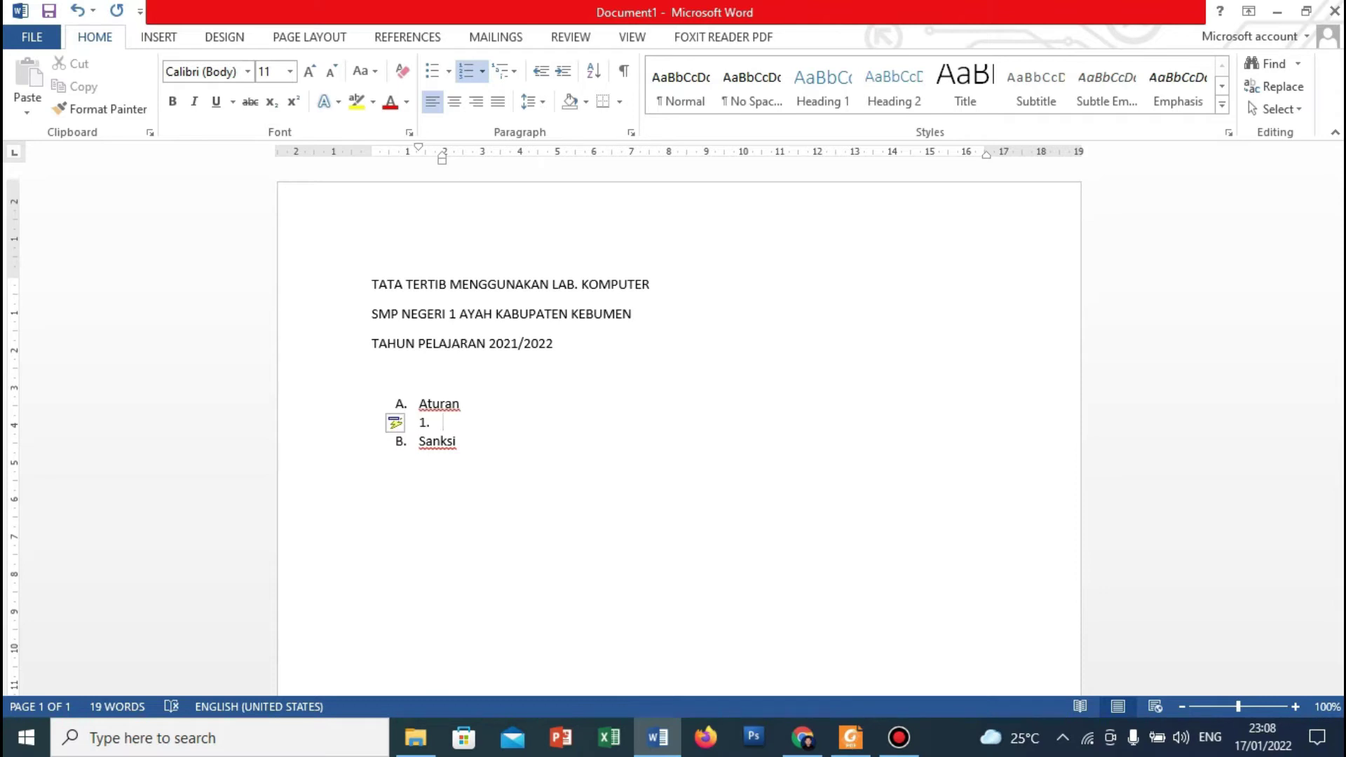
text(Peserta did)
text(ik n)
Complete rule 1: use the Lab Komputer applying health protocol (memakai masker, menjaga jarak, mencuci tangan).
key(BackSpace)
text(menggu)
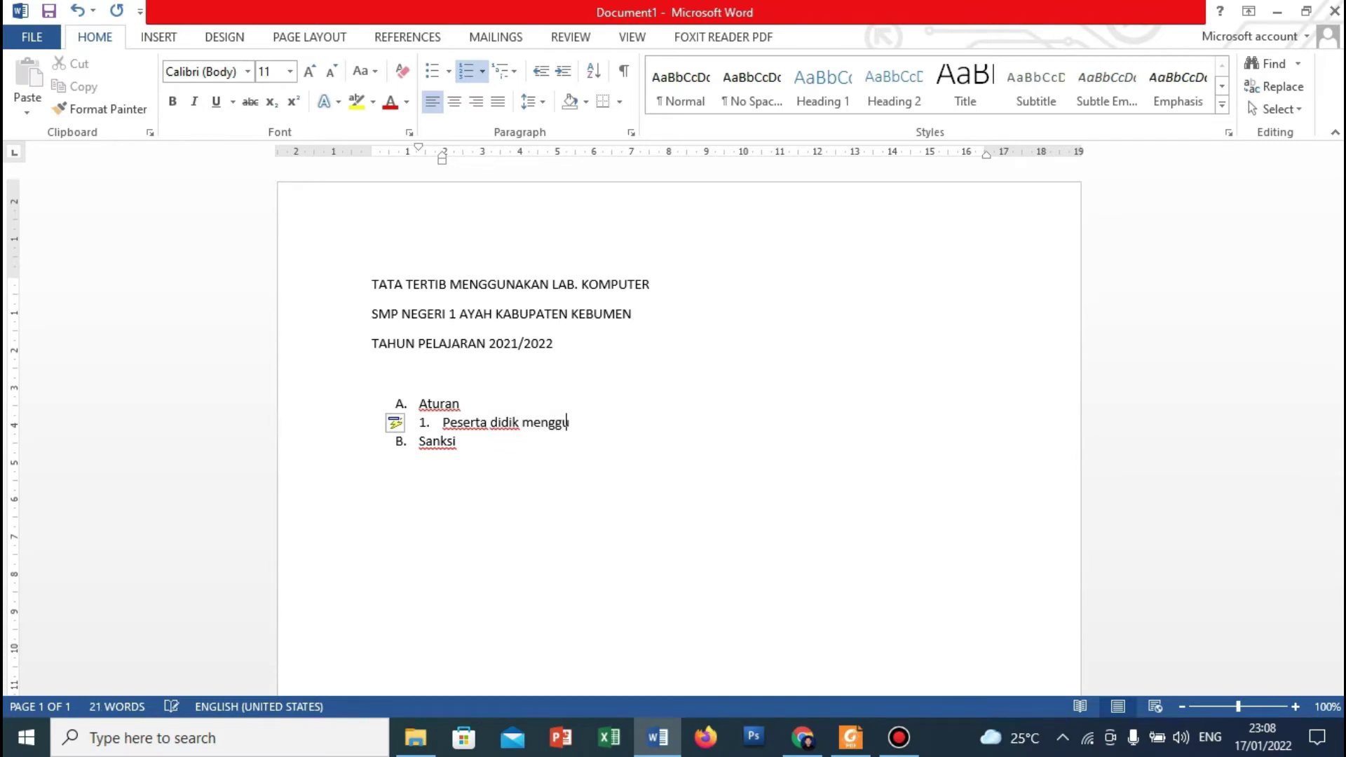
text(nakan Lab Komputer)
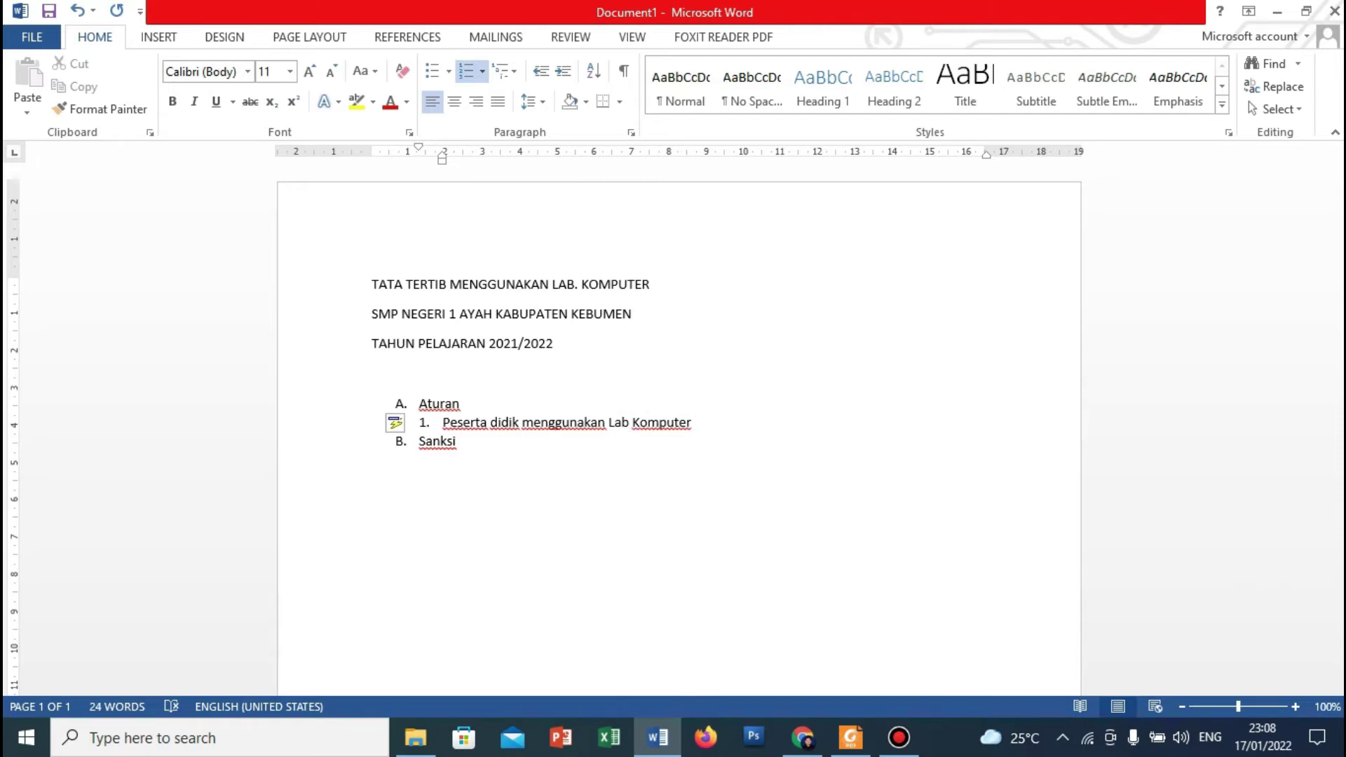
text( dengan tetap menera)
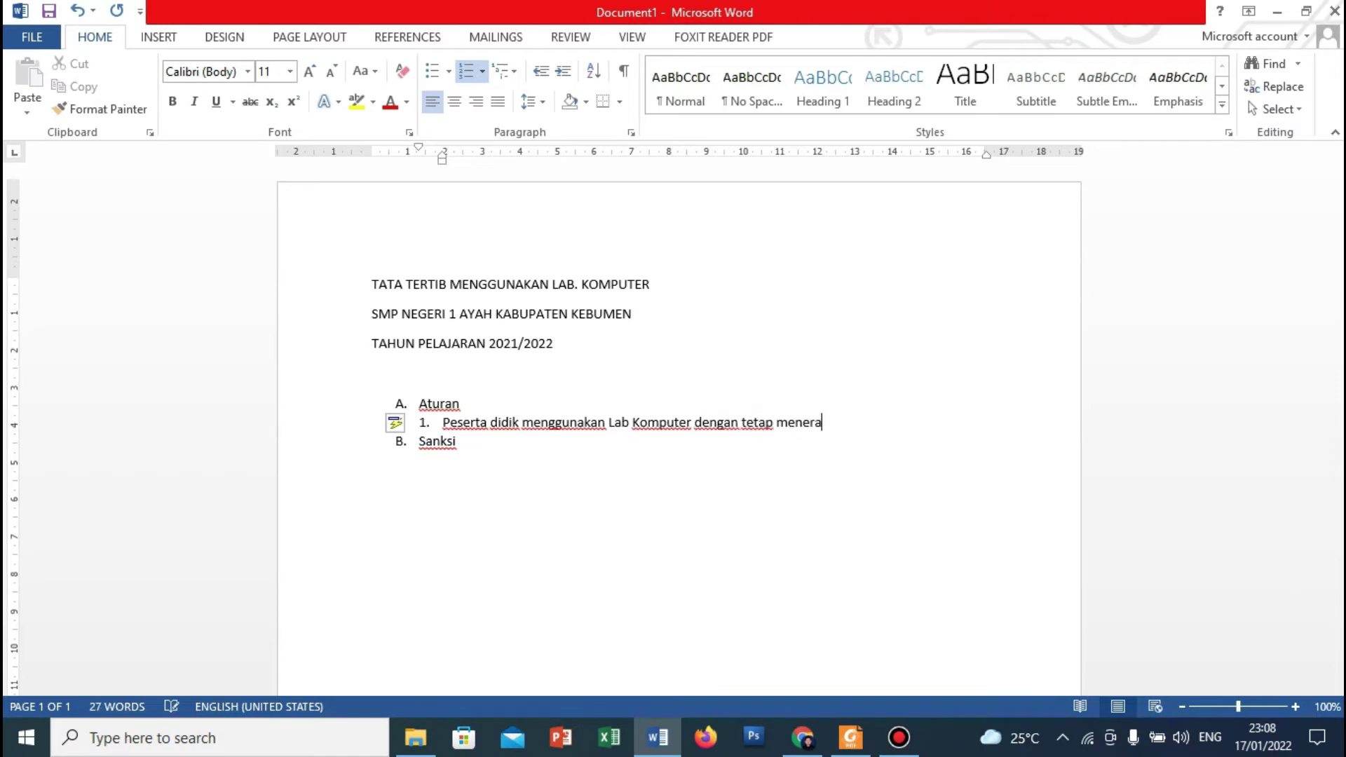
text(pkan protok)
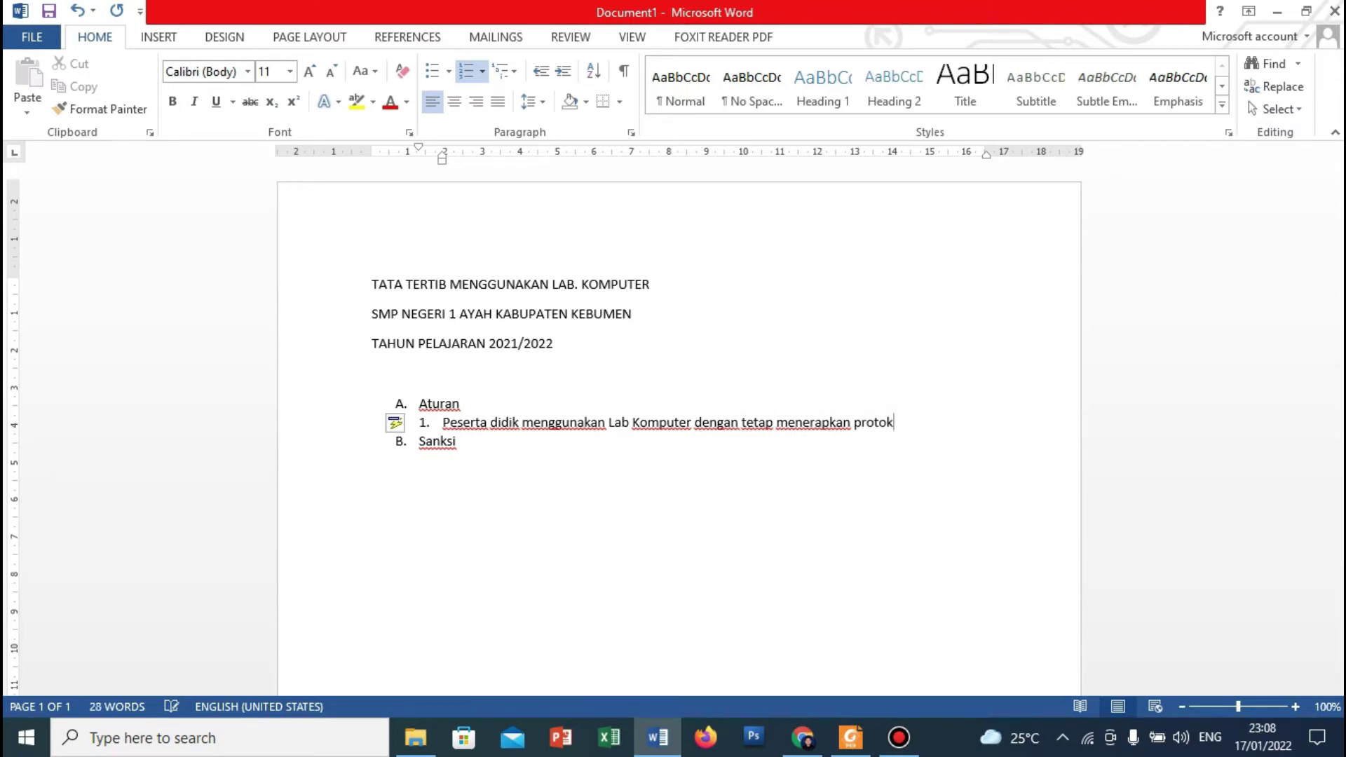
key(BackSpace)
text(col kesehatan (mema)
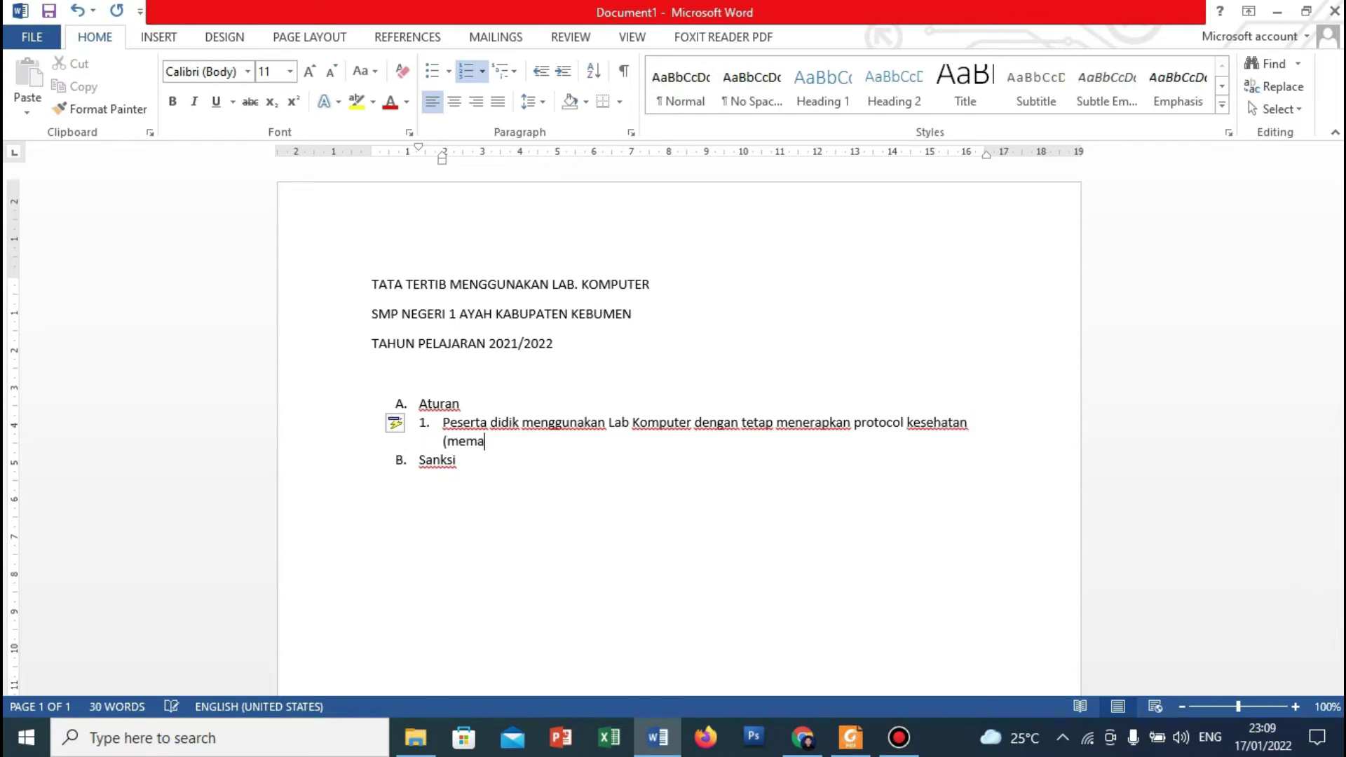
text(kai masker, menjaga jar)
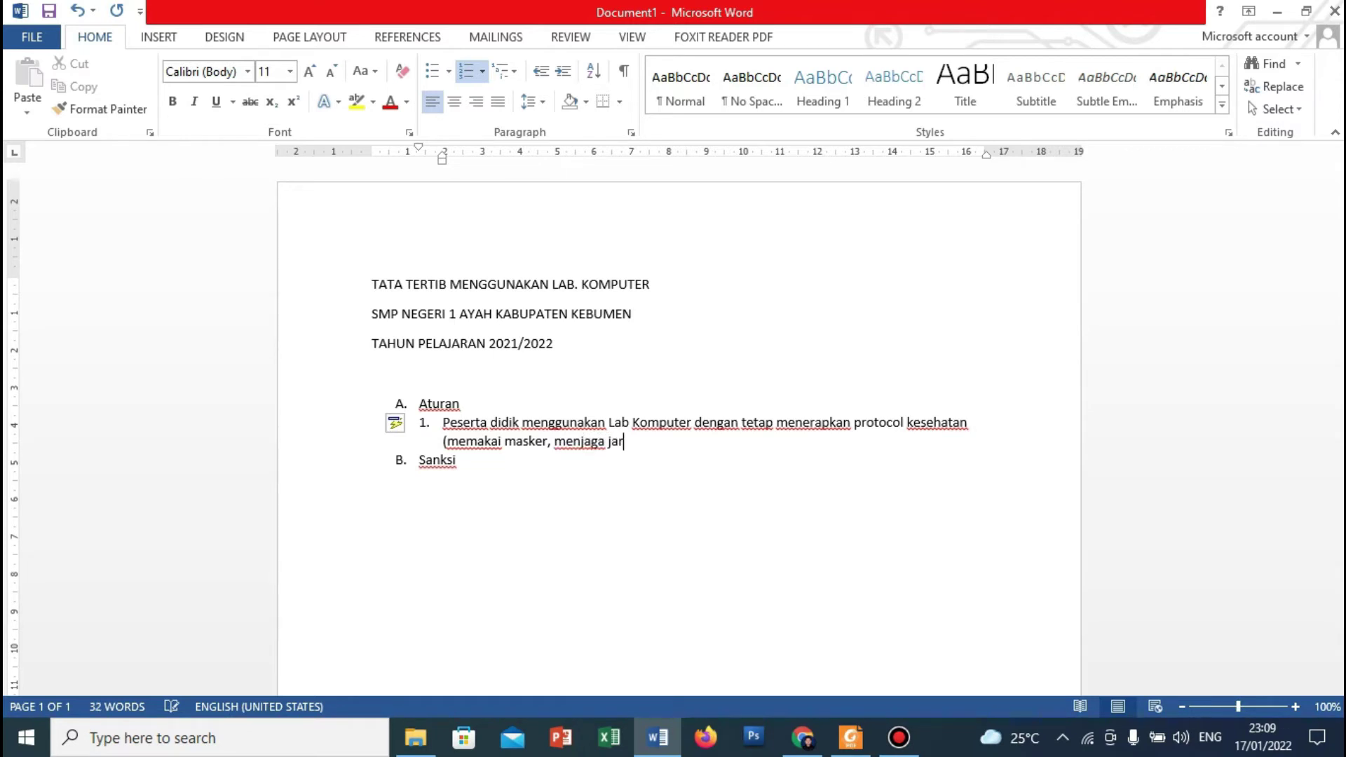
text(ak,  mencuci tangan)
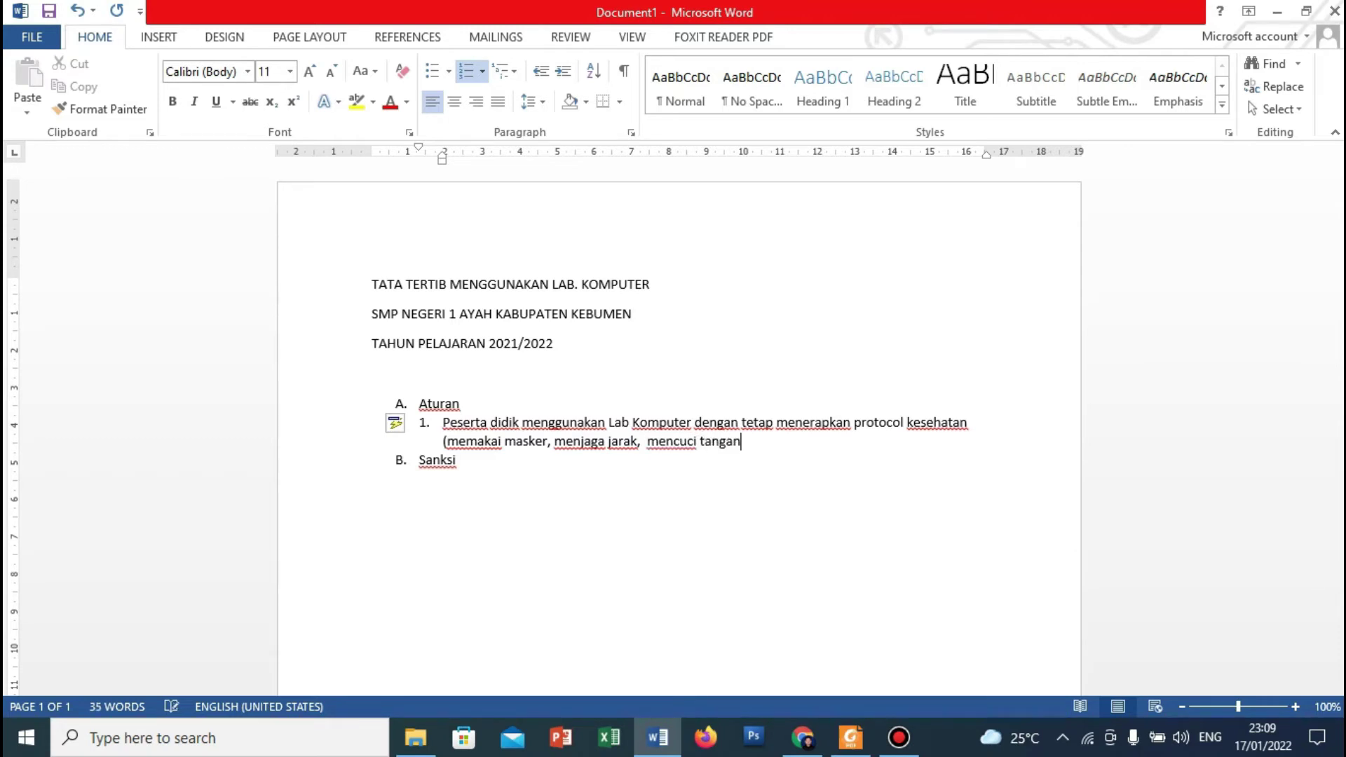
text())
Add rule 2: 'Peserta didik menggunakan lab komputer sesuai dengan jadwal yang ditentukan'.
key(Return)
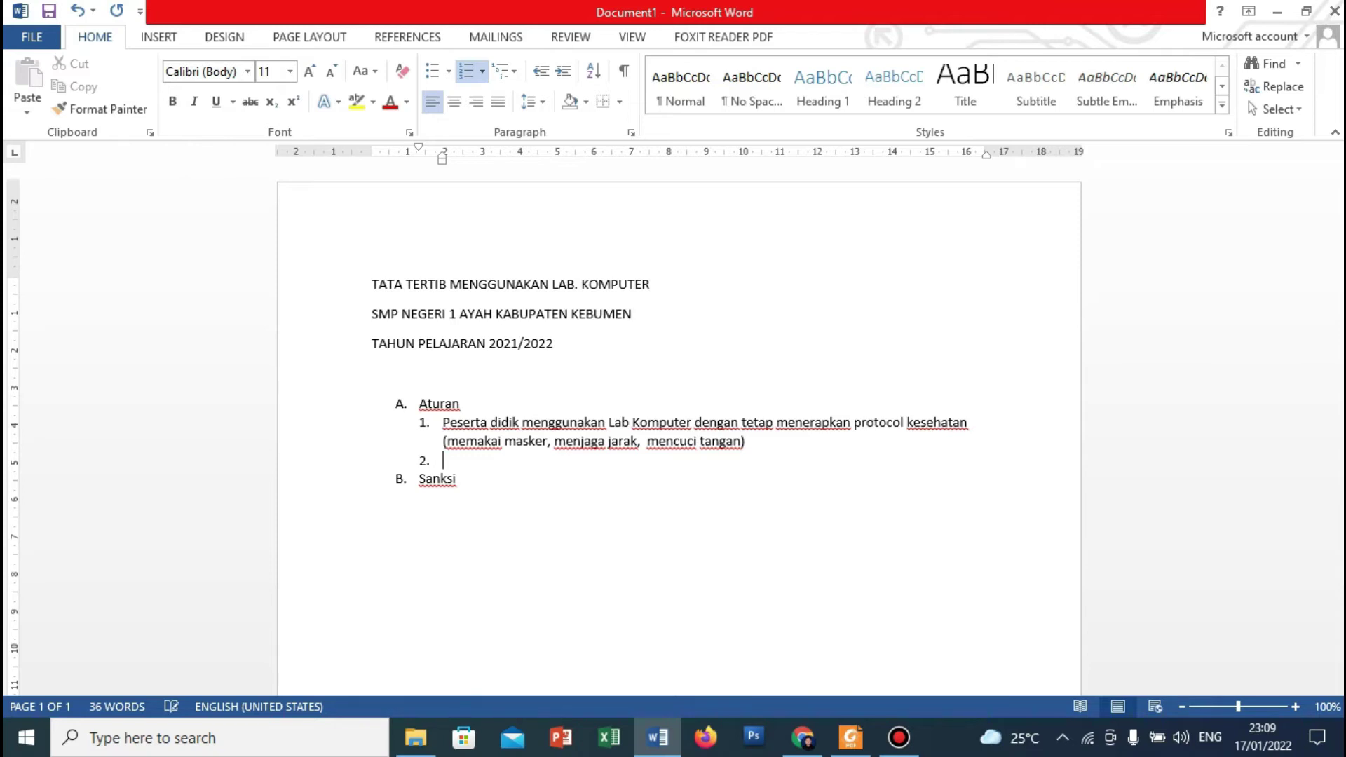
text(Me)
key(BackSpace)
key(BackSpace)
text(Peserta didik )
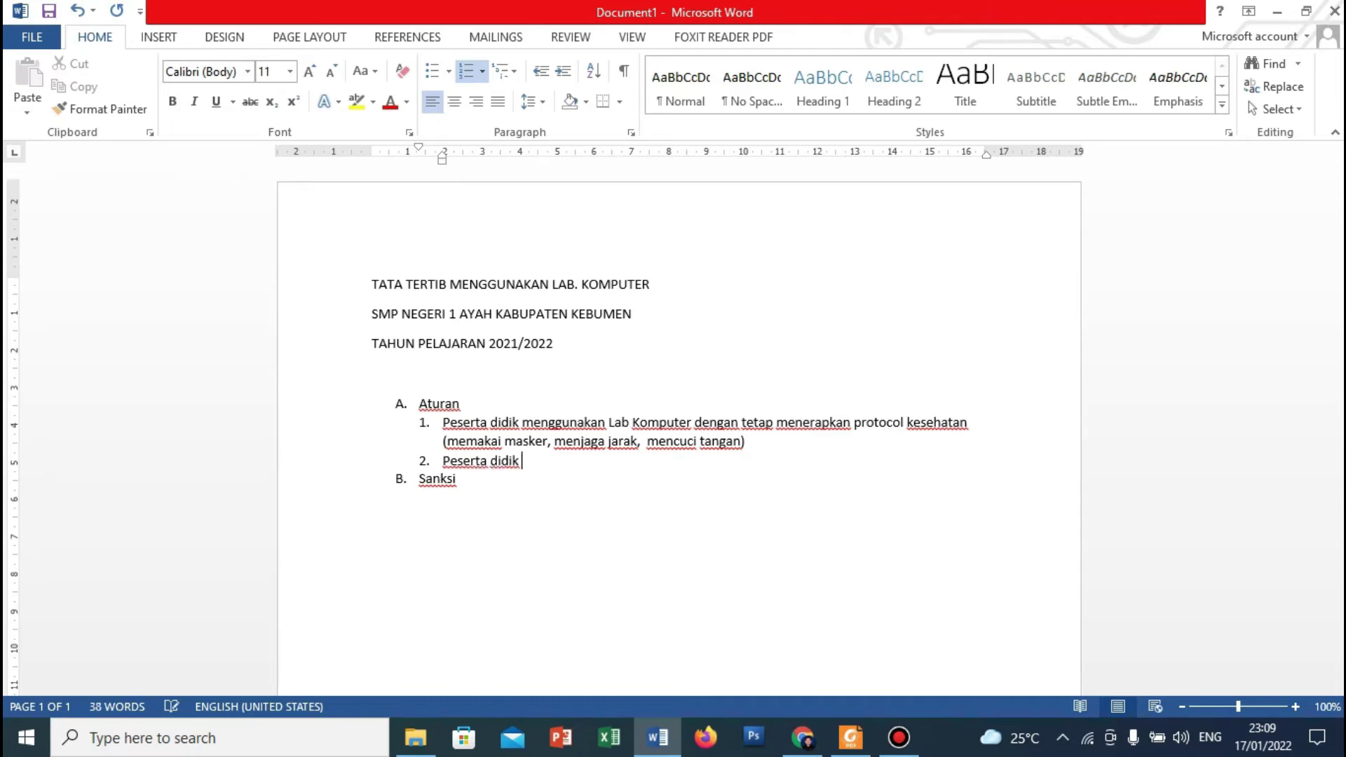
text(menggunakan )
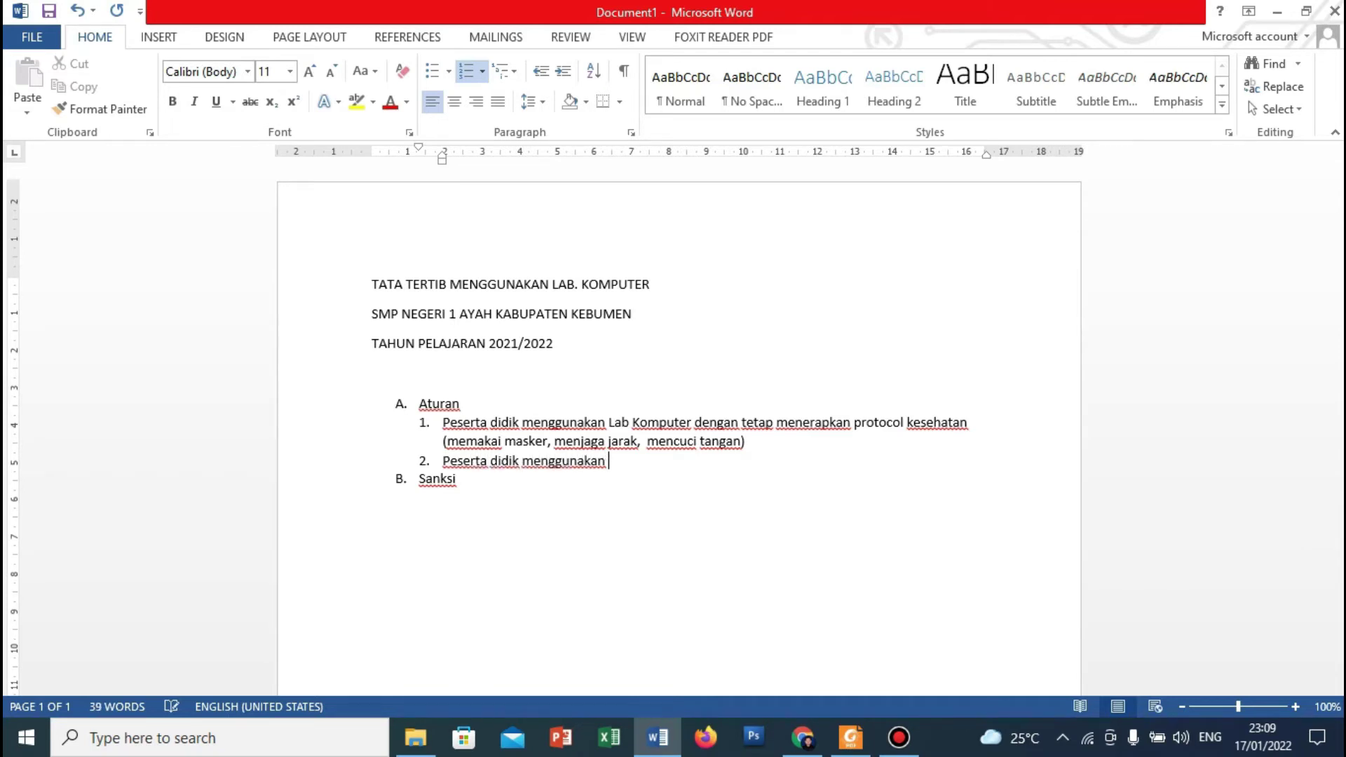
text(lab komputer sesua)
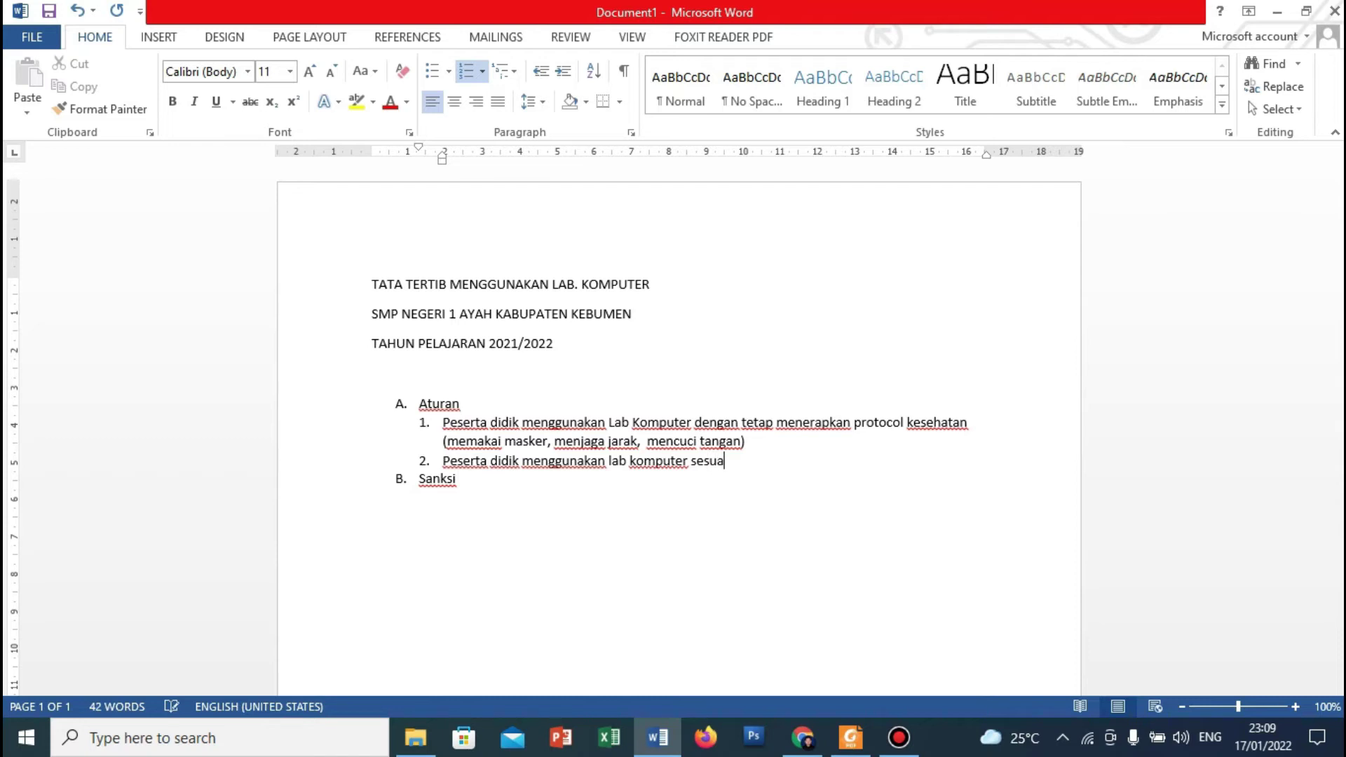
text(i dengan jadwal yang)
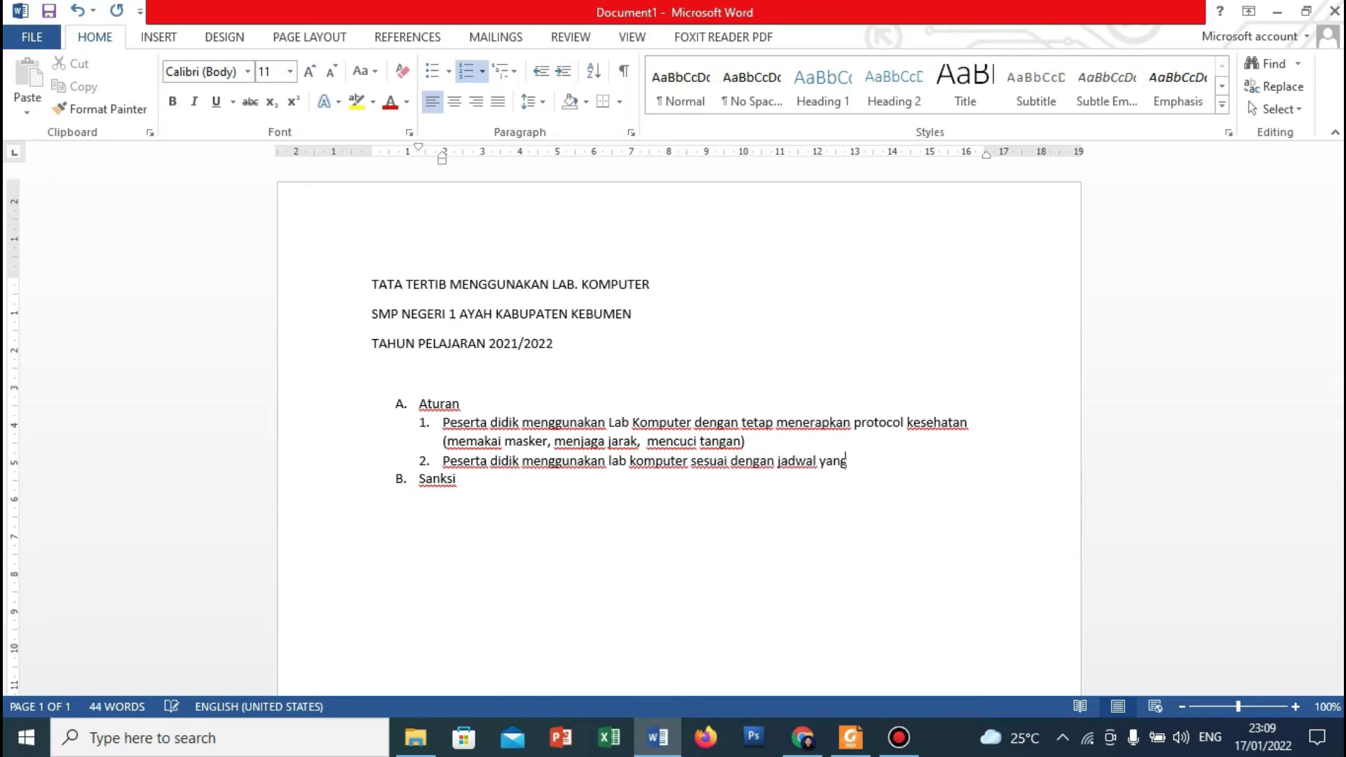
text( ditentukan)
Start rule 3 with the words 'Peserta didi…'.
key(Return)
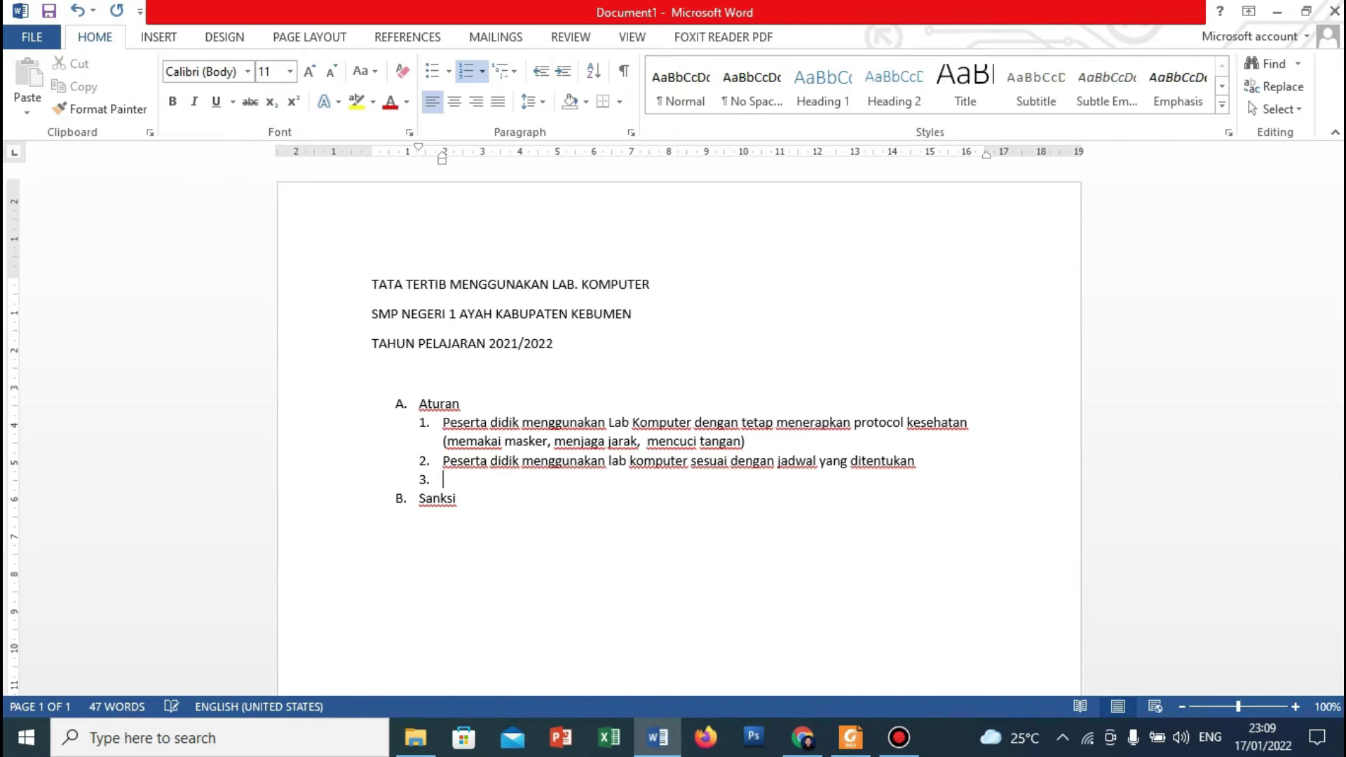
text(Peserta)
text(didi)
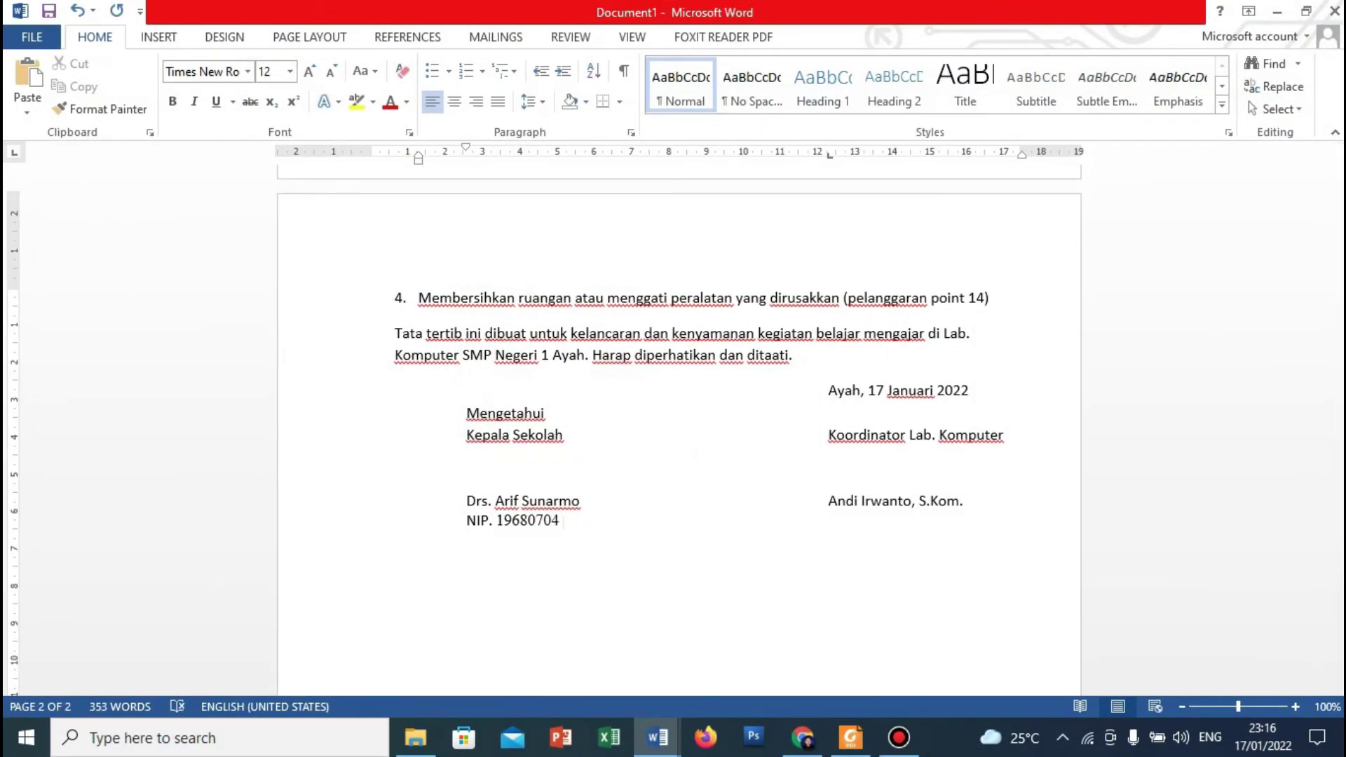
text(20)
key(BackSpace)
key(BackSpace)
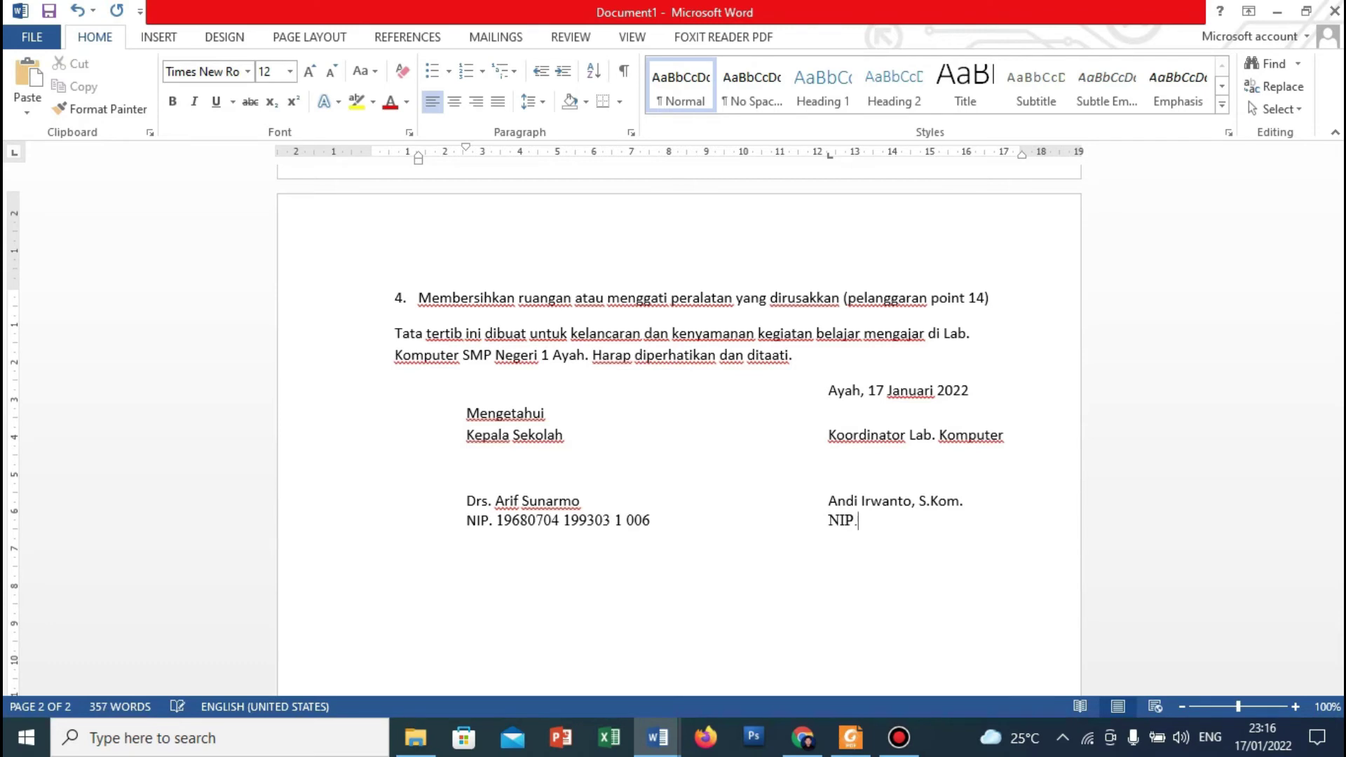
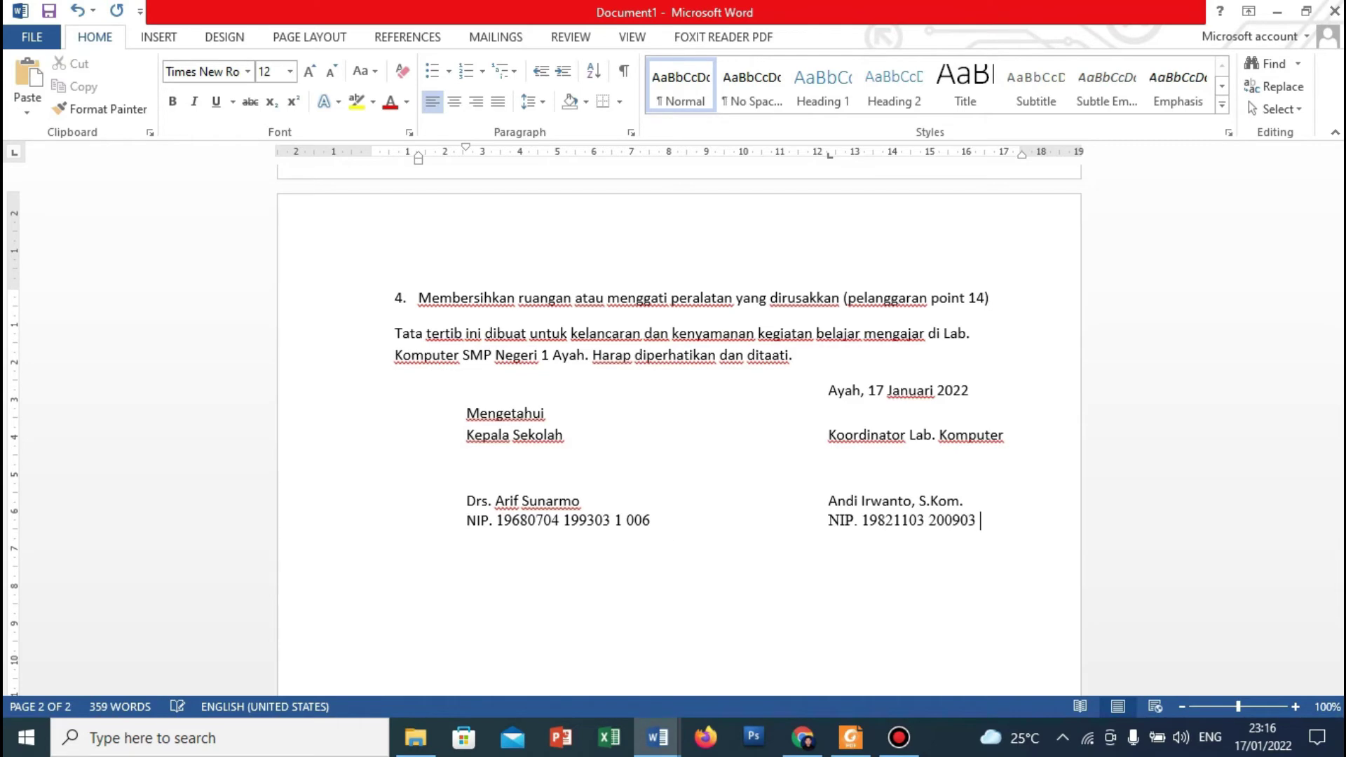
drag(1340, 484, 1271, 194)
Set the paper size to Folio from Page Layout > Size.
drag(1262, 163, 1263, 162)
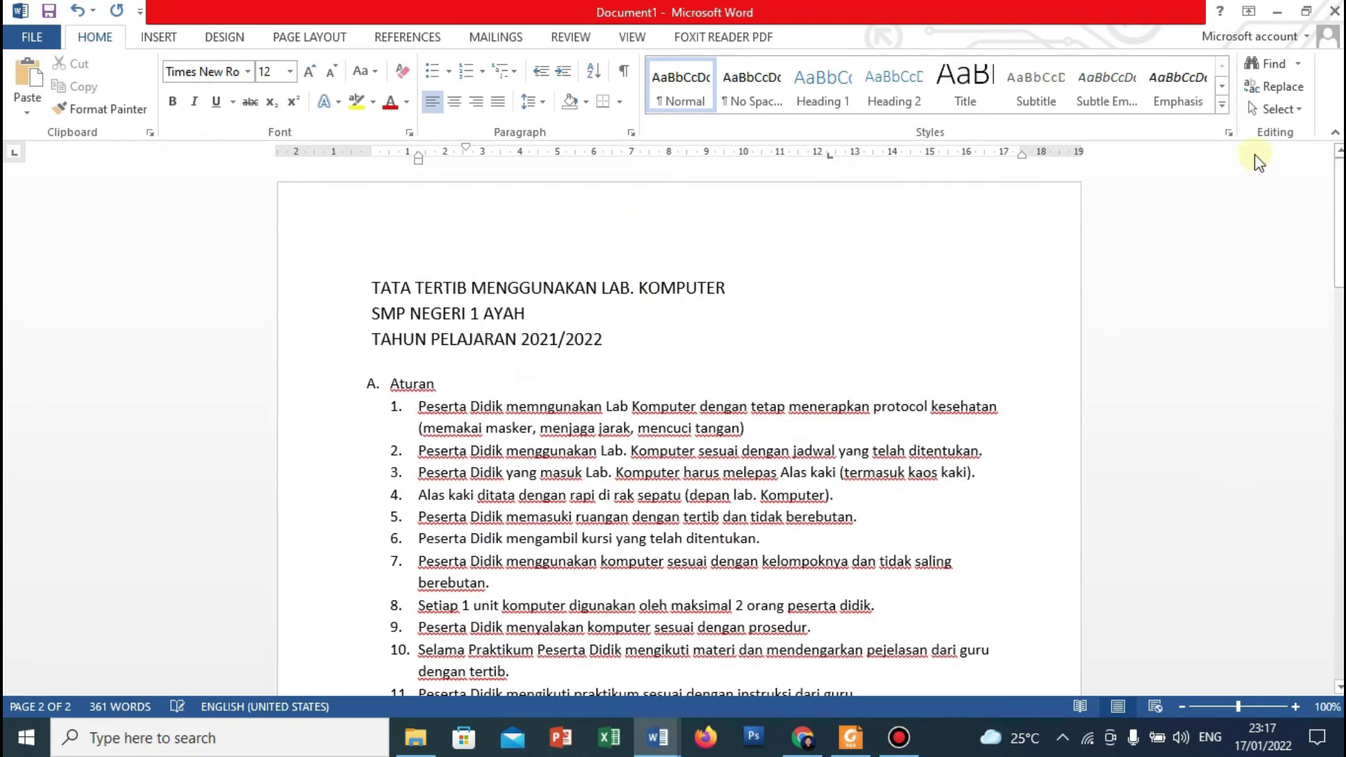
click(160, 37)
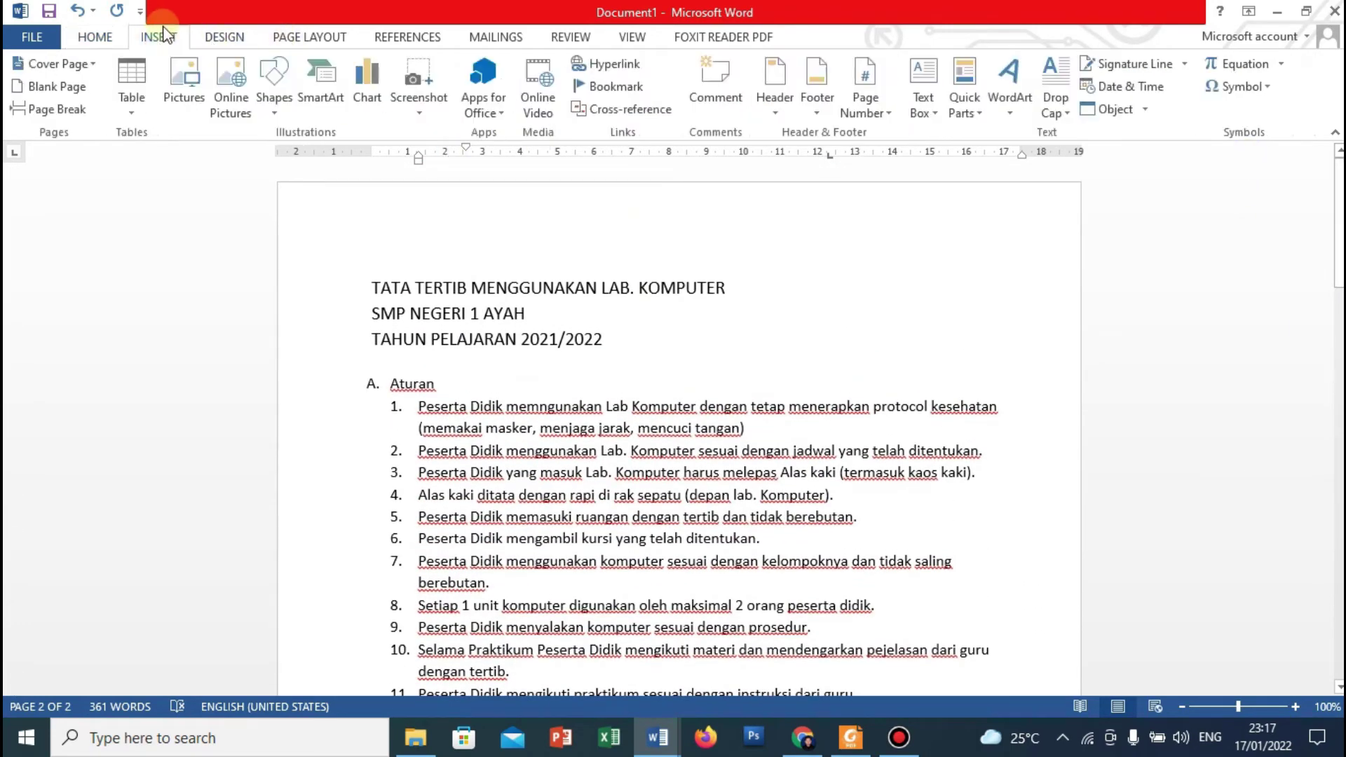
click(310, 39)
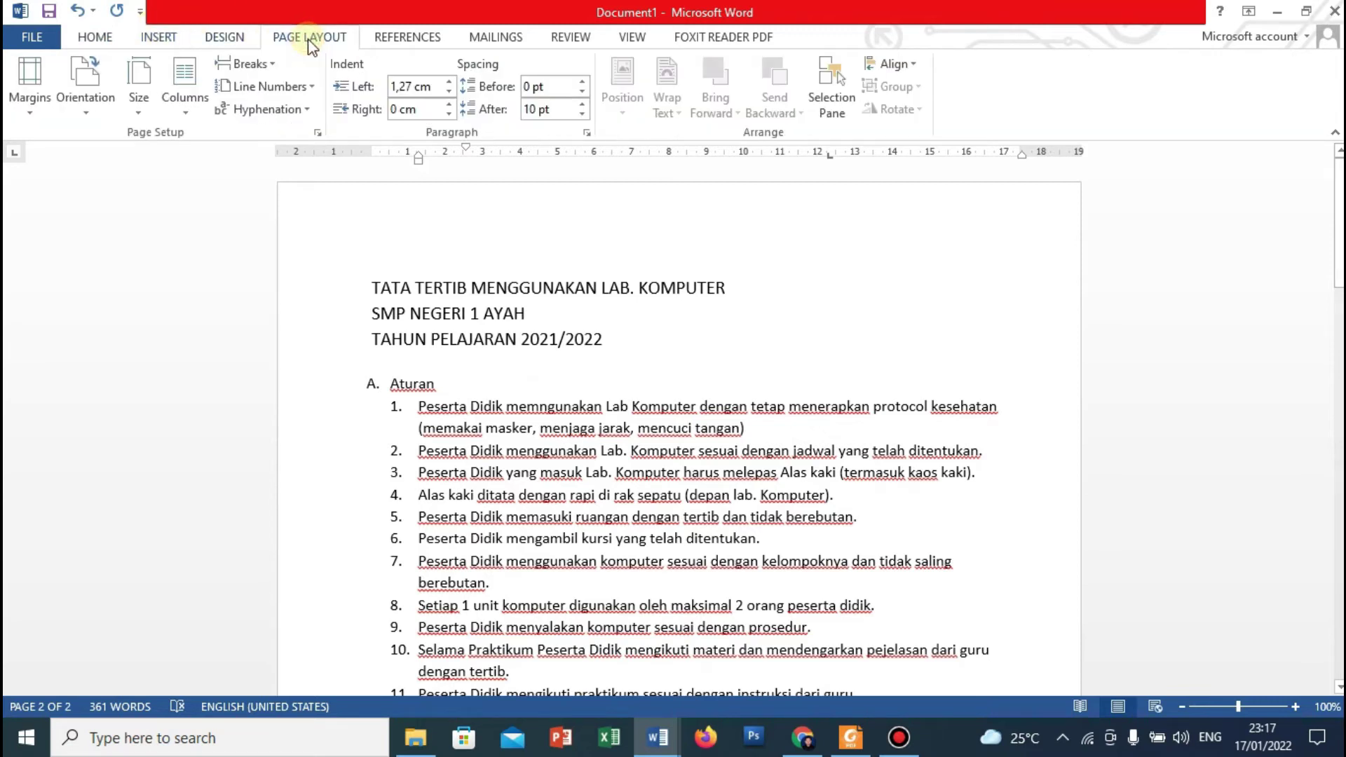
click(136, 115)
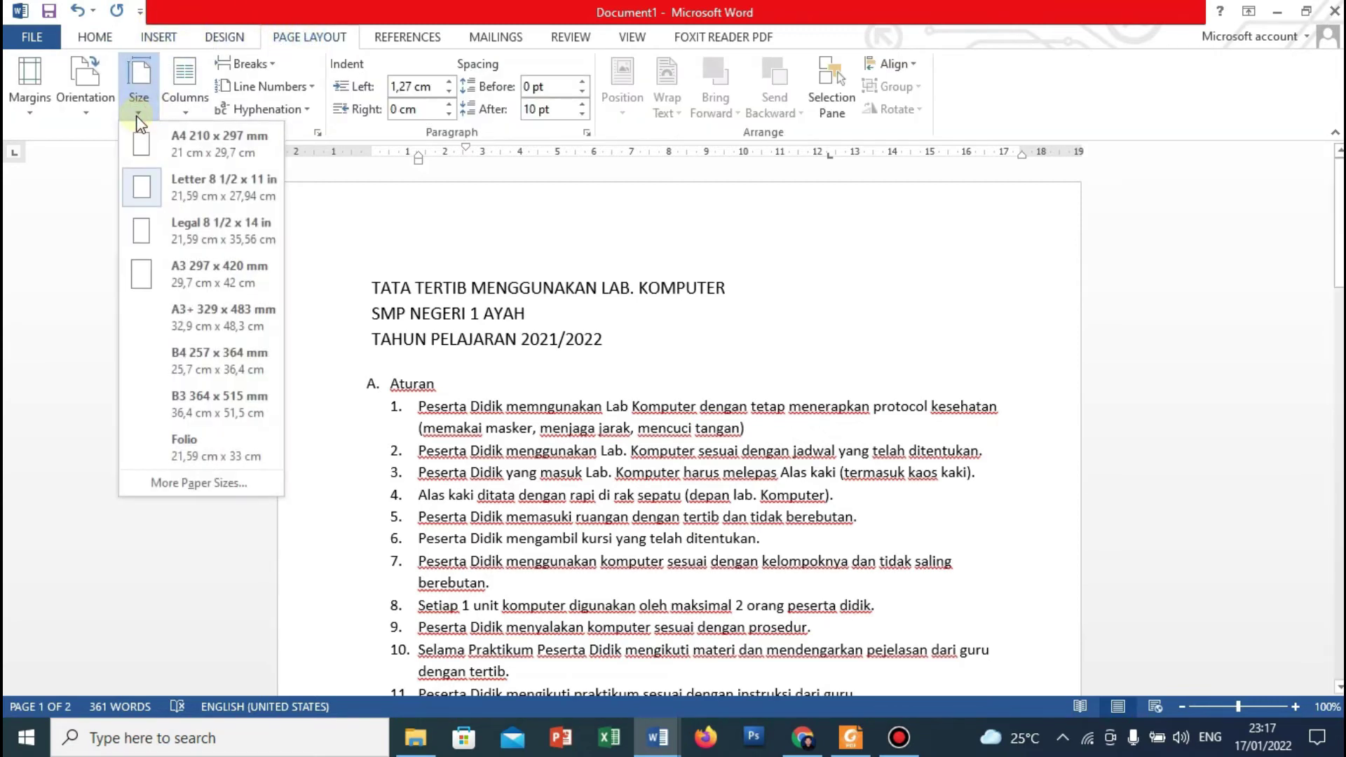
click(184, 448)
Switch the paper size to Legal and check the document now fits one page.
scroll(179, 456, down, 10)
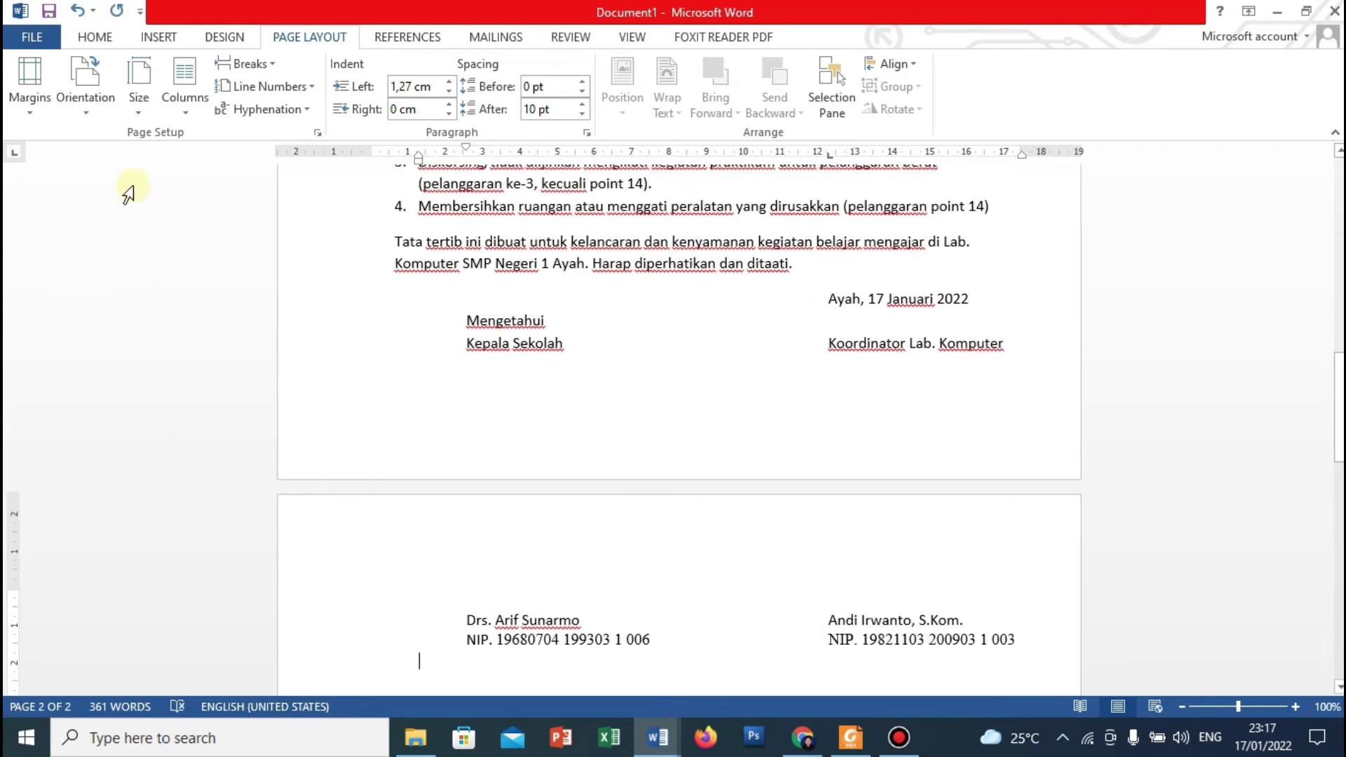
click(138, 111)
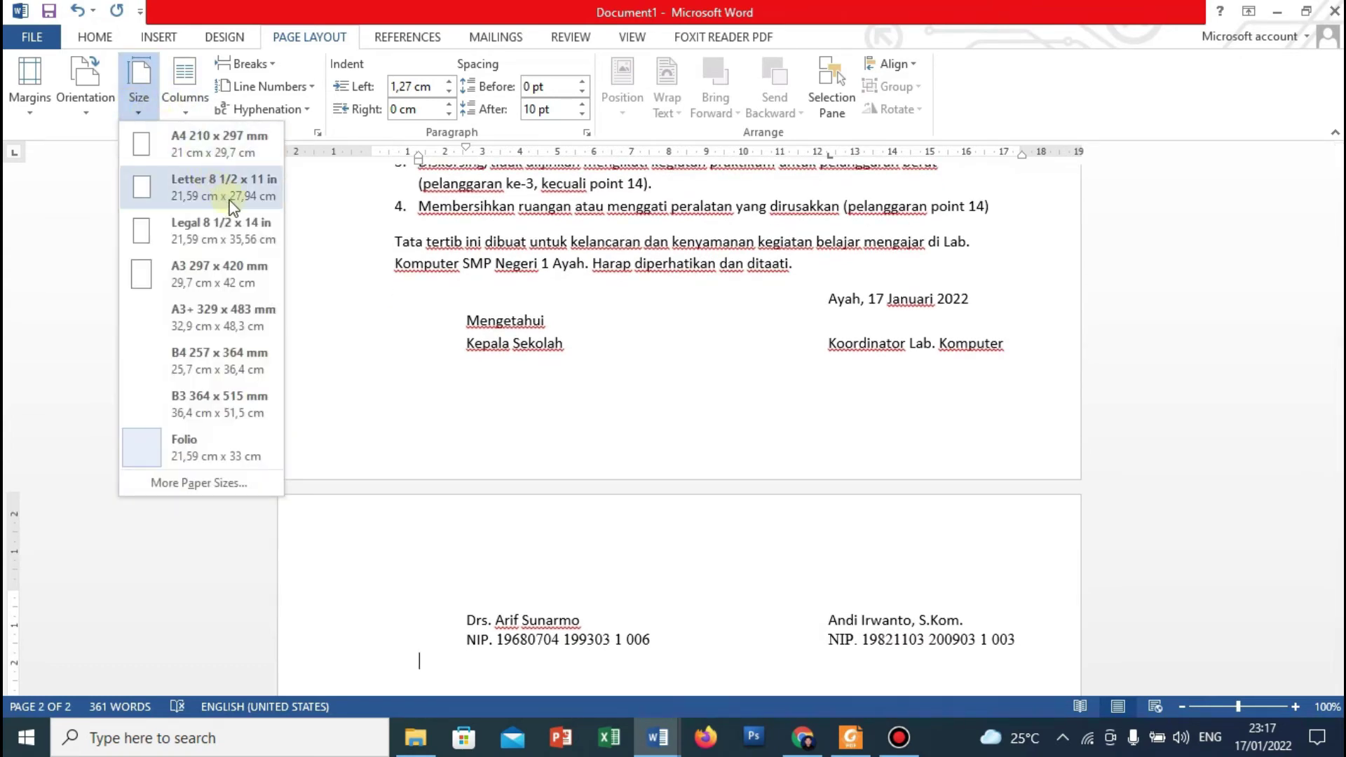
click(181, 221)
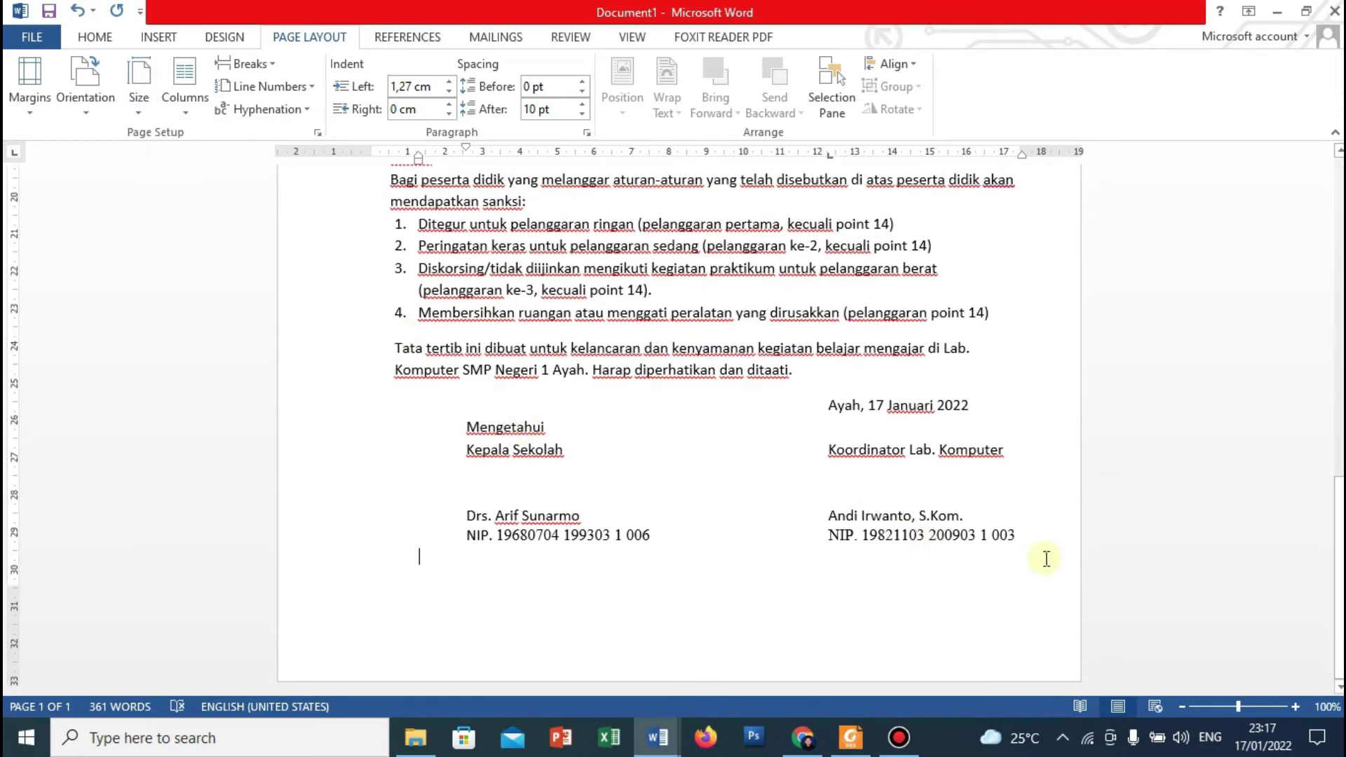
drag(1337, 483, 1337, 158)
key(ctrl+End)
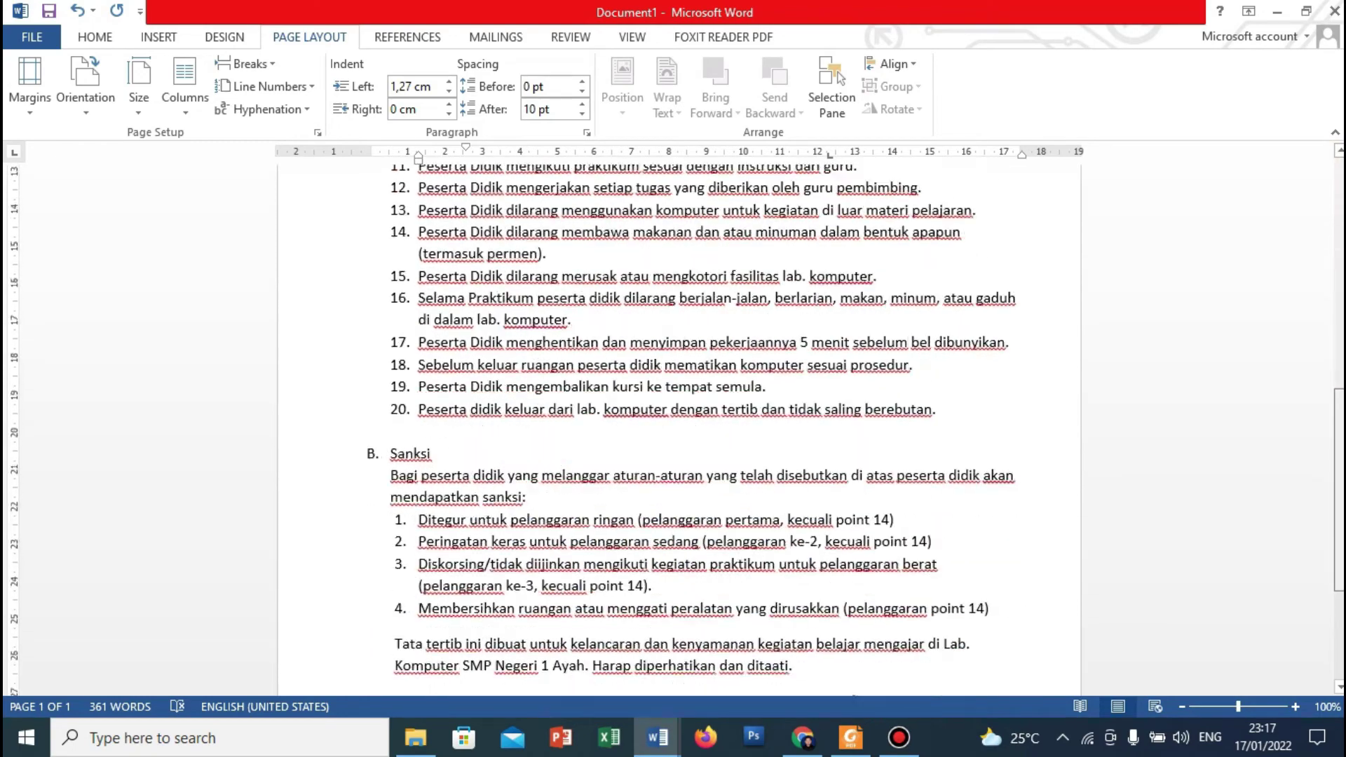
key(ctrl+Home)
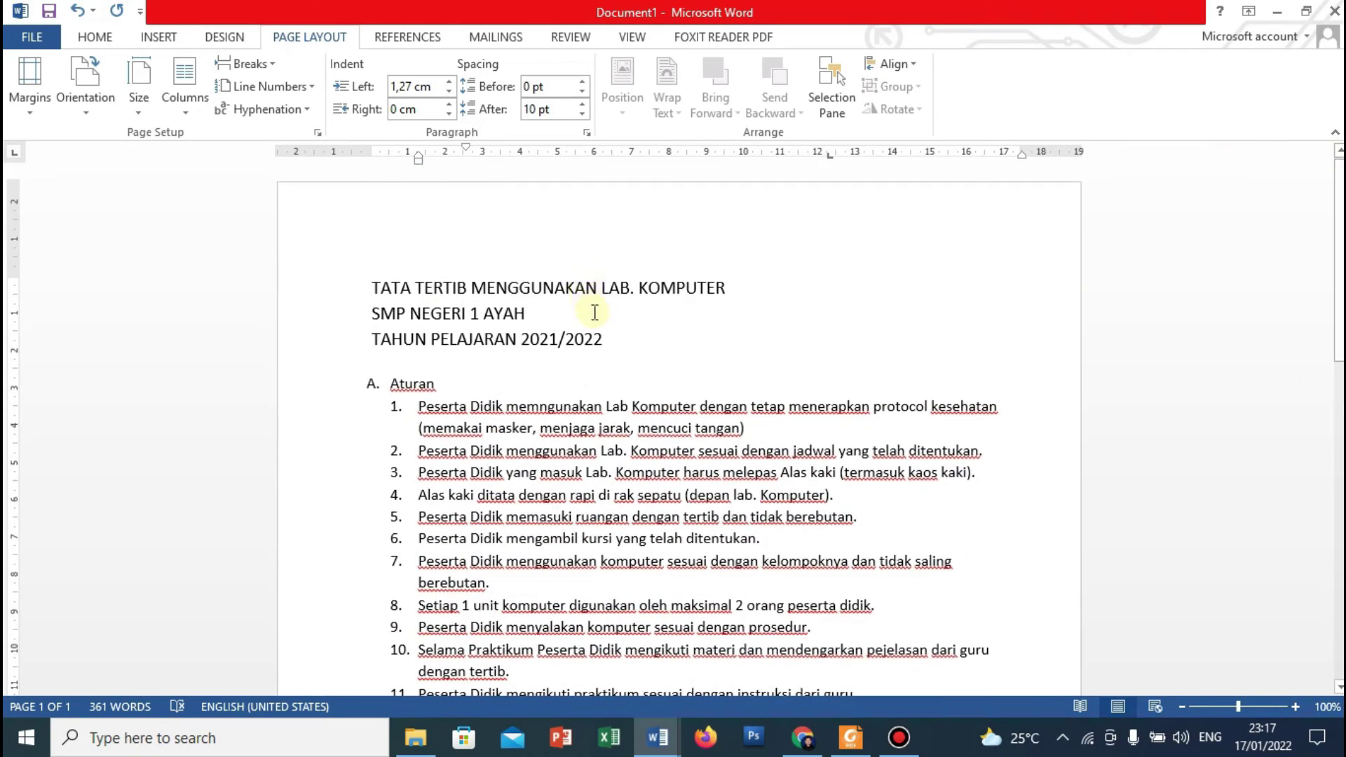
Make the three title lines bold and centred.
drag(607, 344, 383, 288)
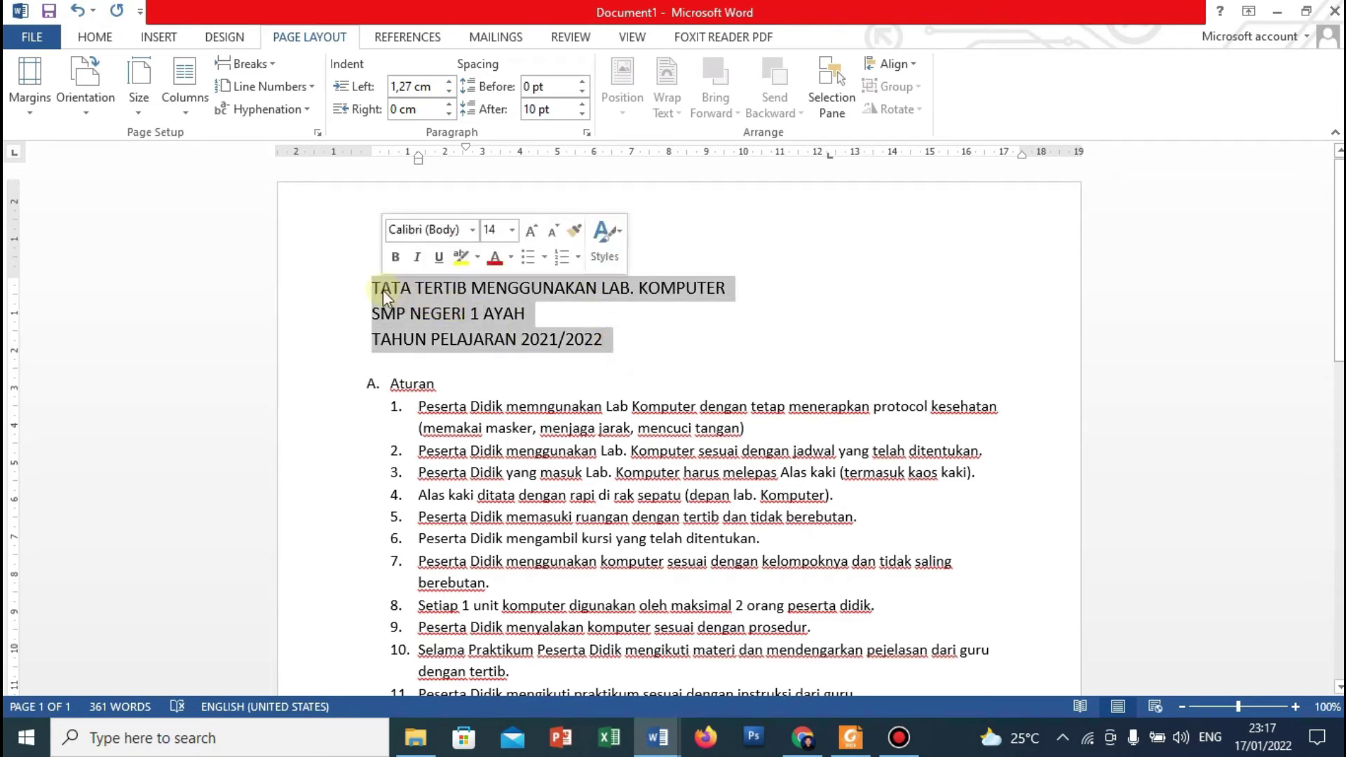
click(98, 39)
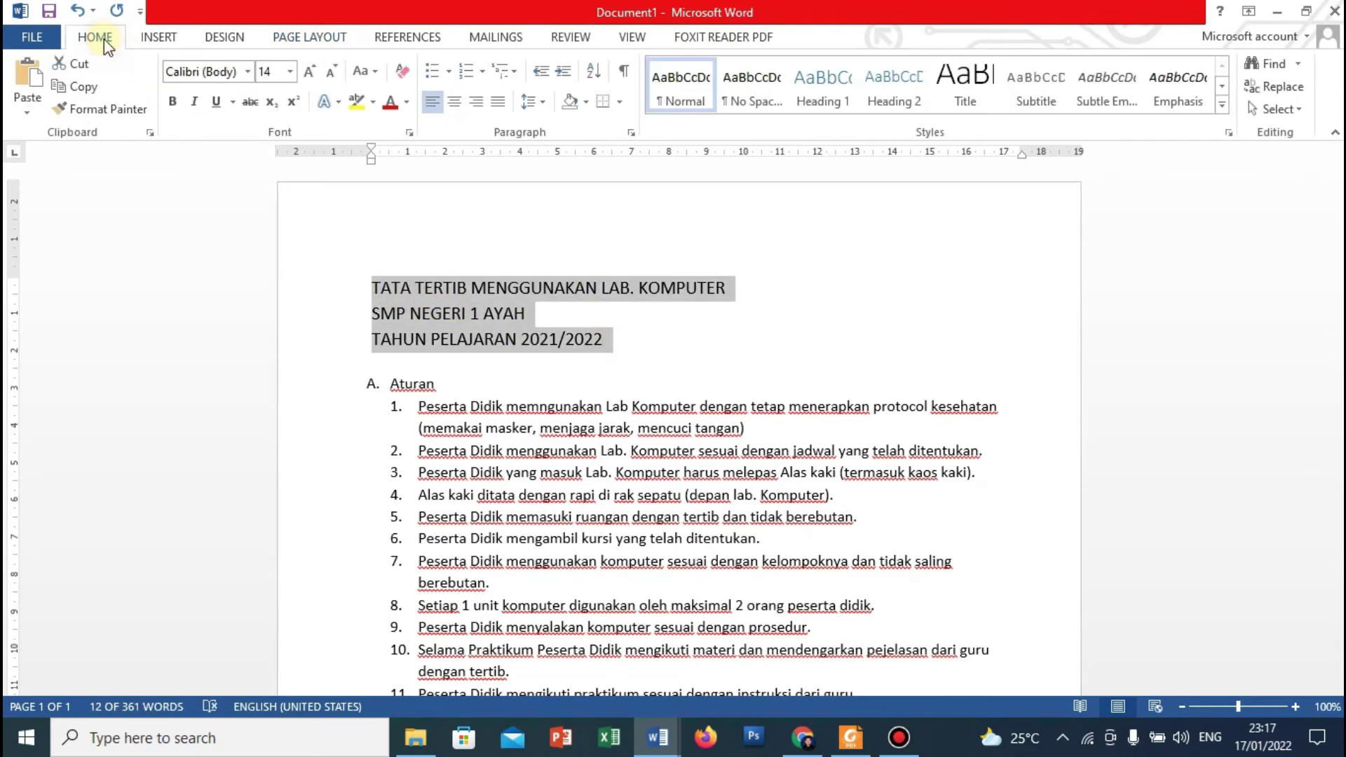
click(175, 103)
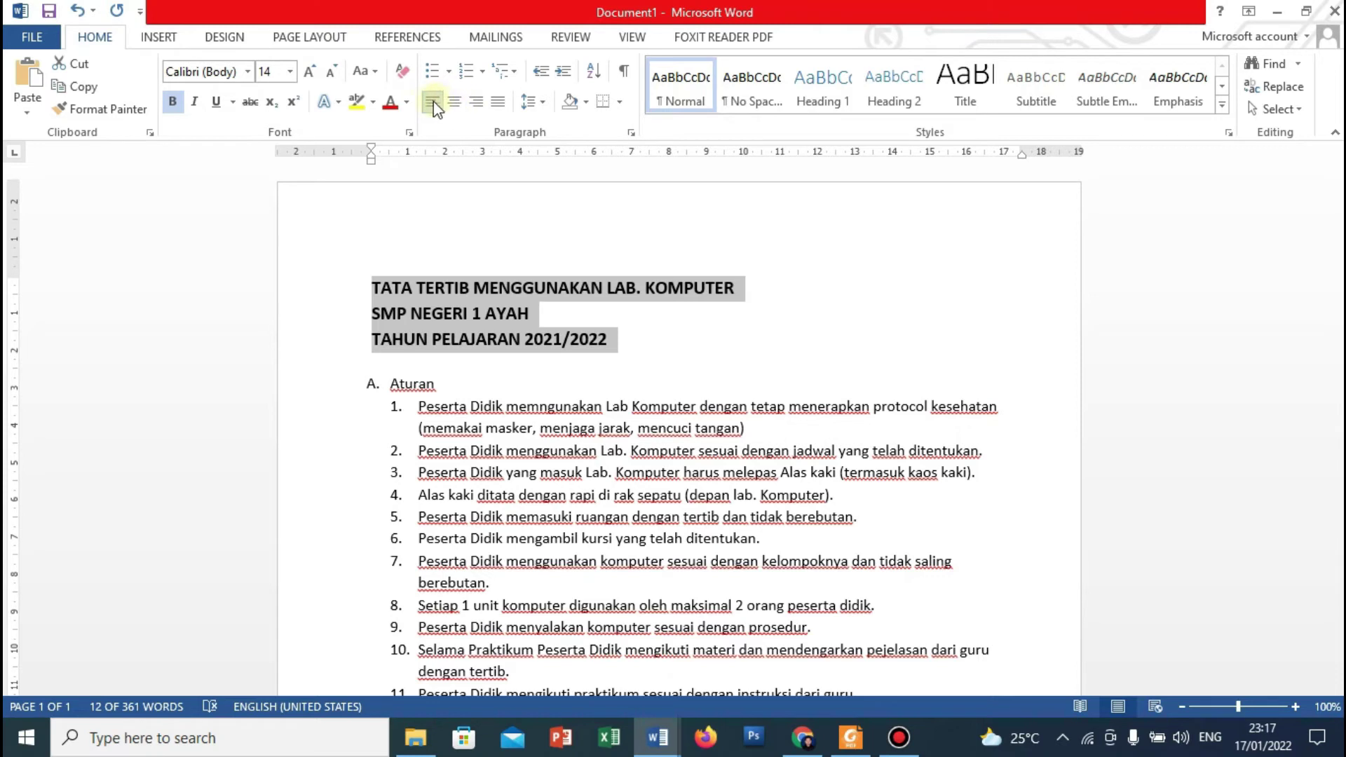
click(478, 104)
click(498, 102)
click(452, 105)
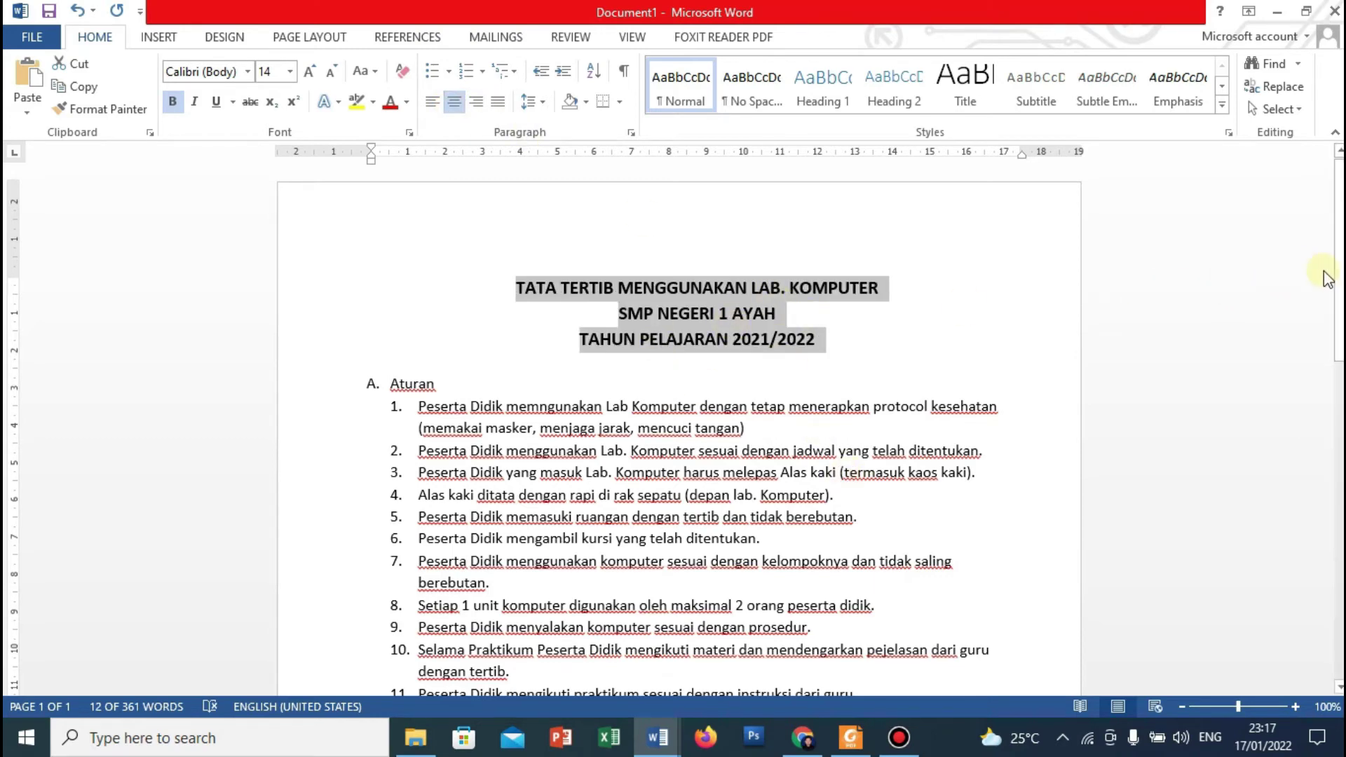
Make the 'Aturan' heading bold.
scroll(1333, 273, down, 3)
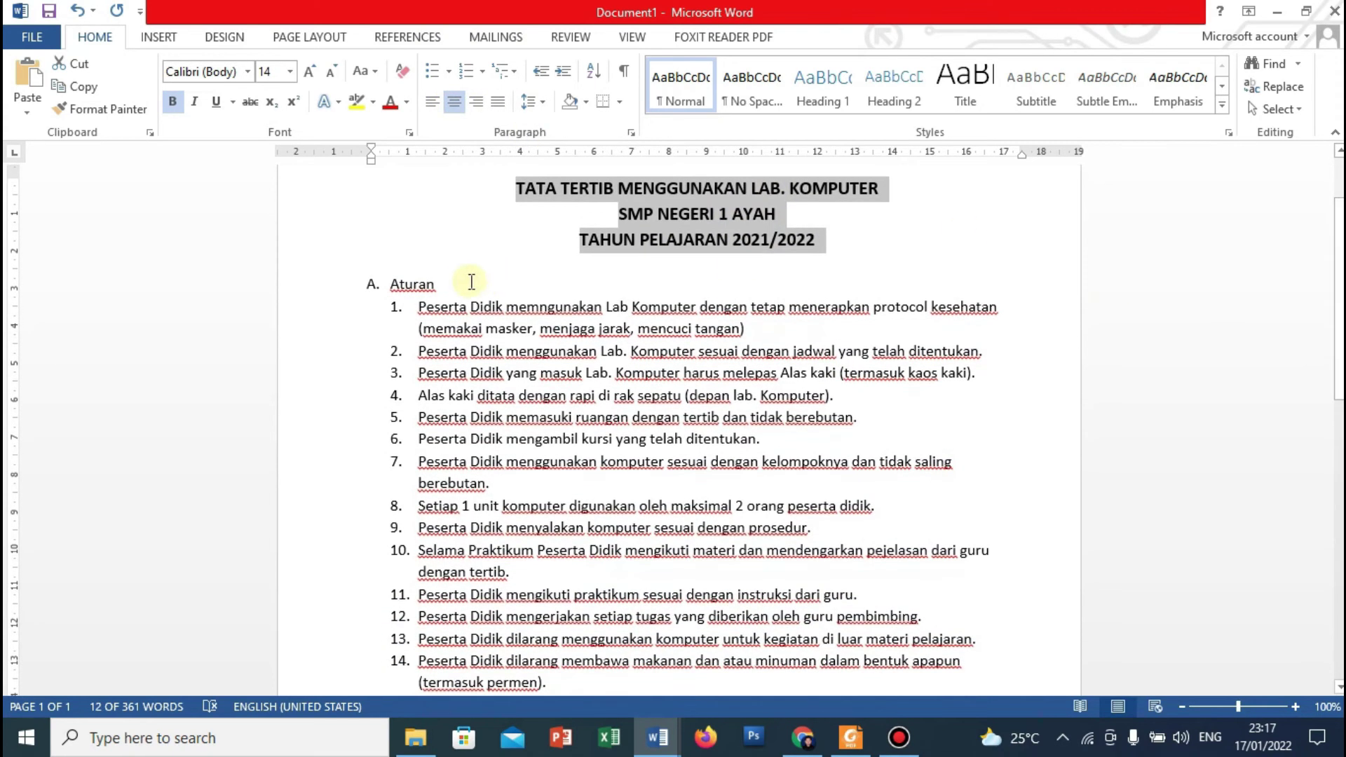
drag(446, 284, 371, 287)
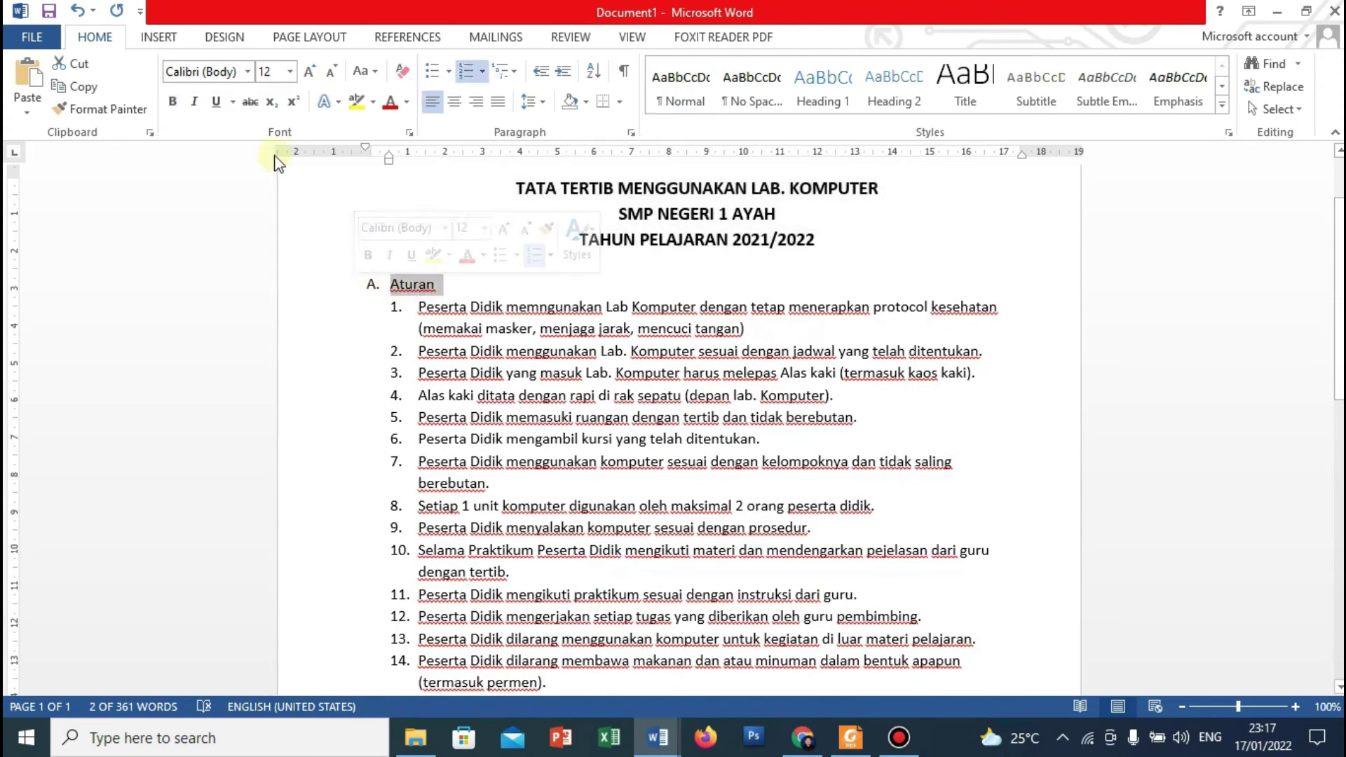
click(172, 102)
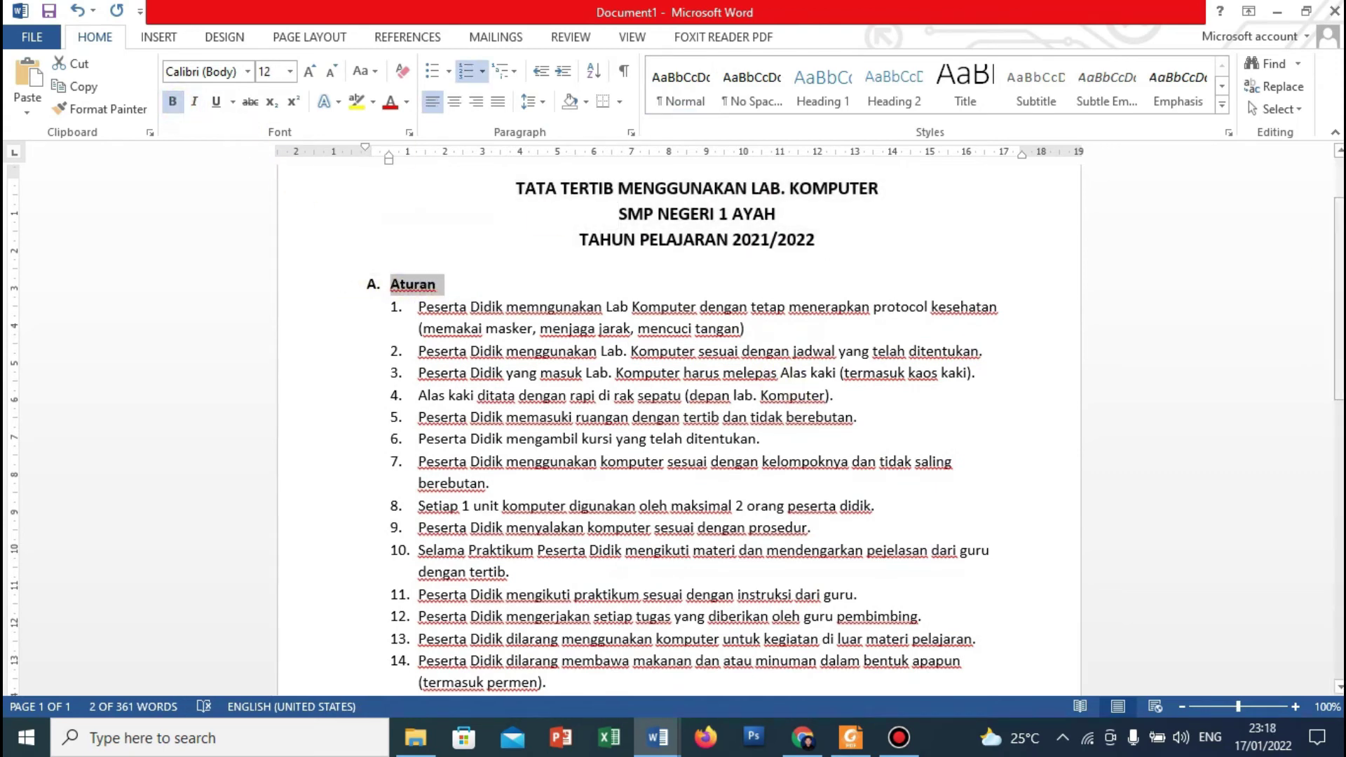
scroll(1339, 301, down, 12)
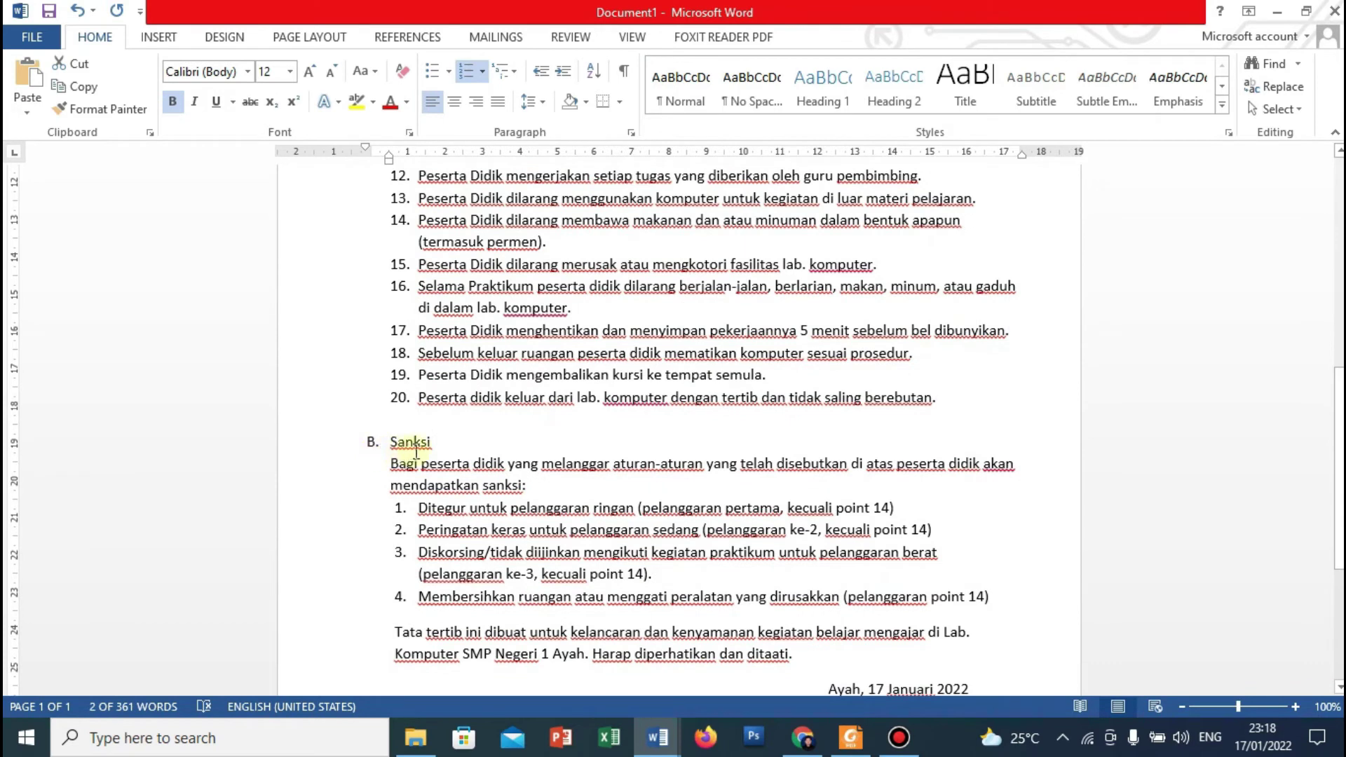
Bold the 'Sanksi' heading to match 'Aturan', then deselect it.
drag(446, 443, 370, 444)
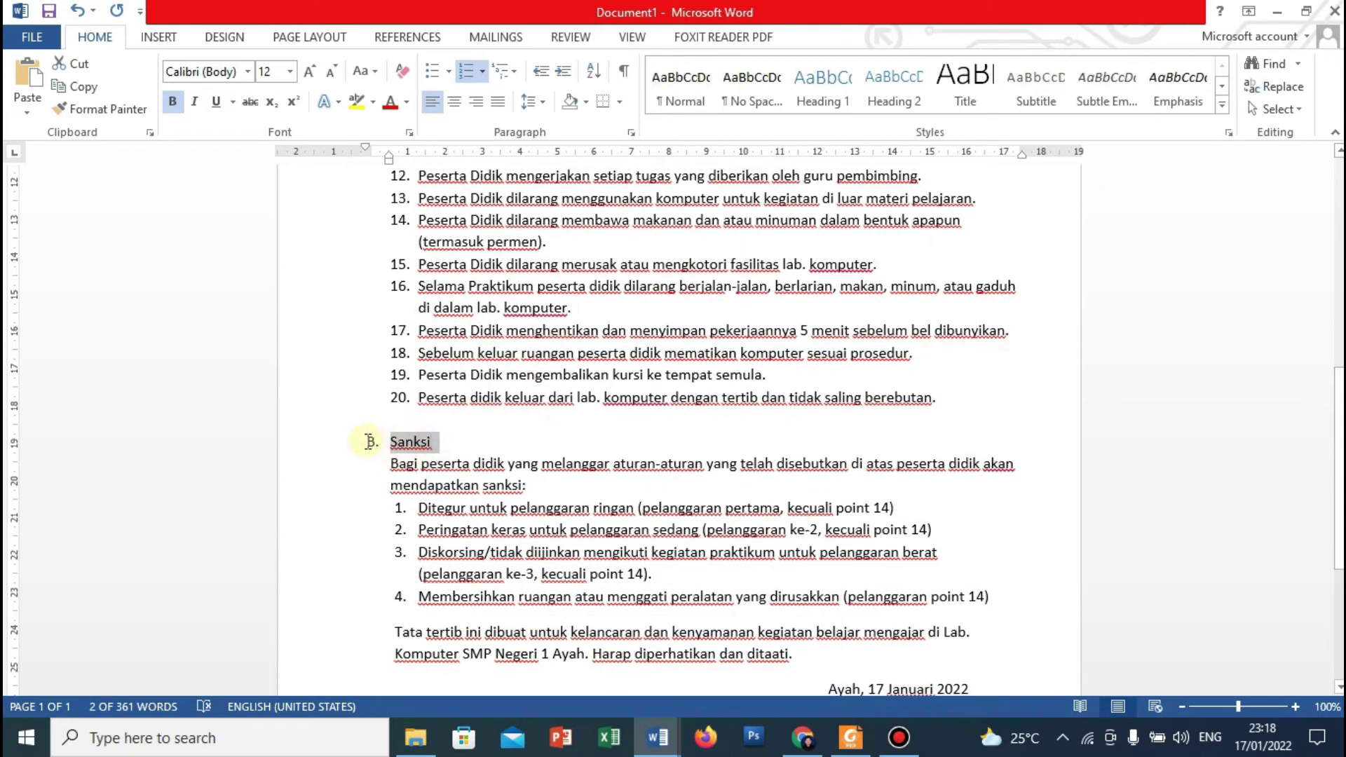
click(173, 102)
click(810, 466)
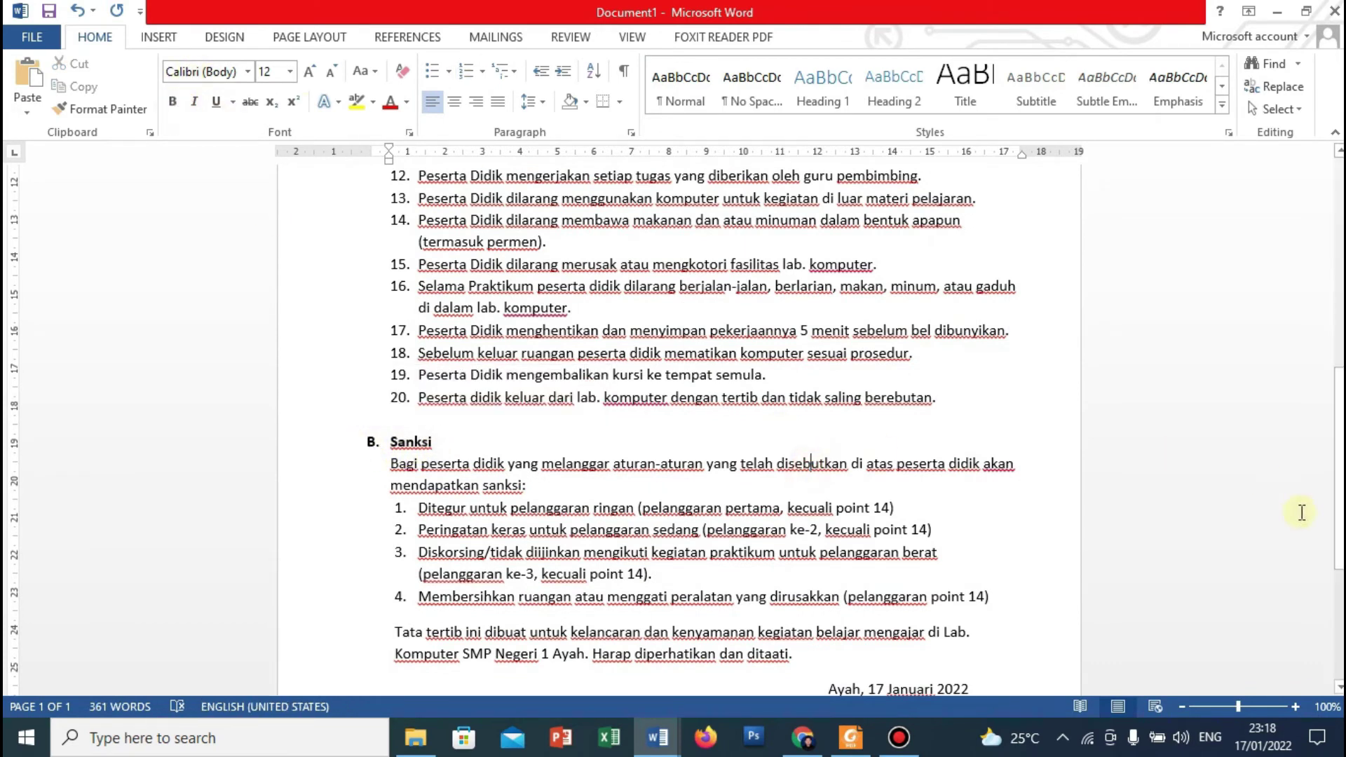
scroll(1332, 435, up, 6)
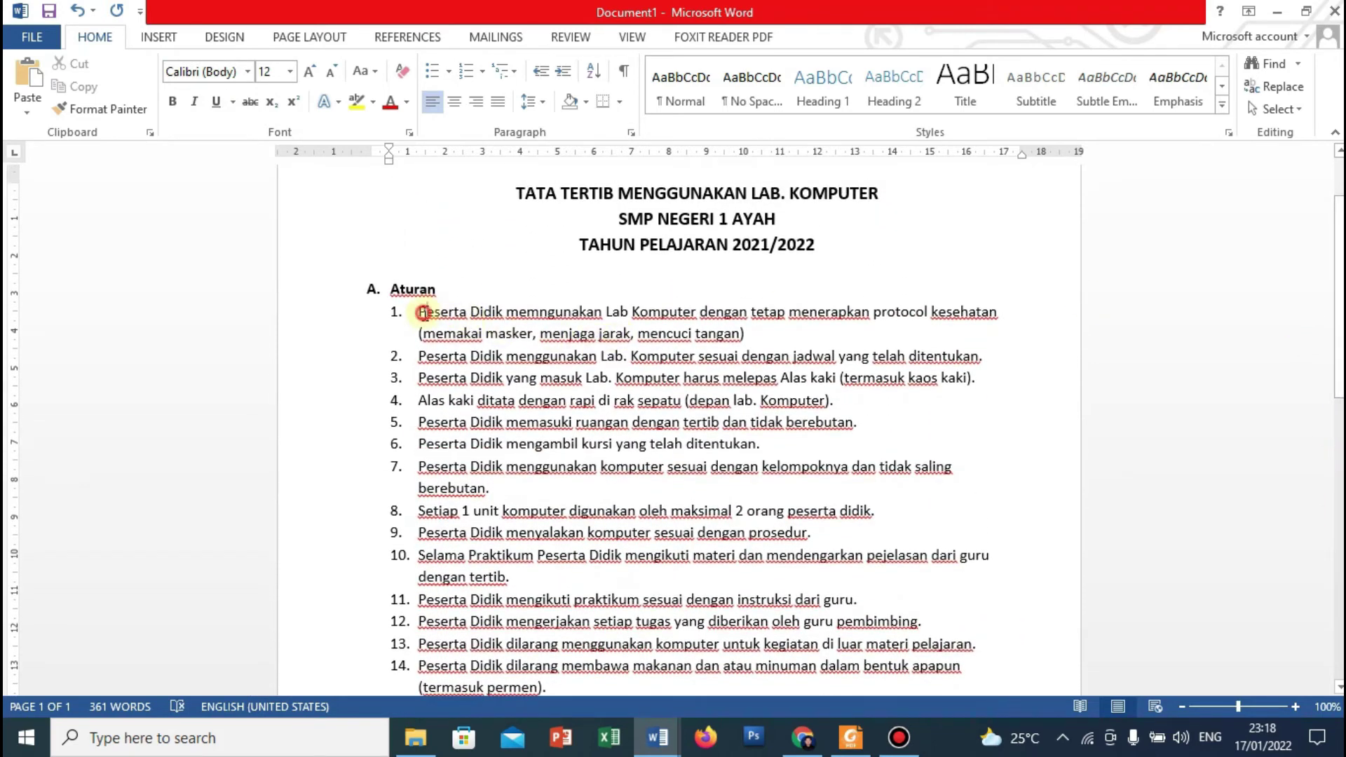
drag(423, 313, 940, 463)
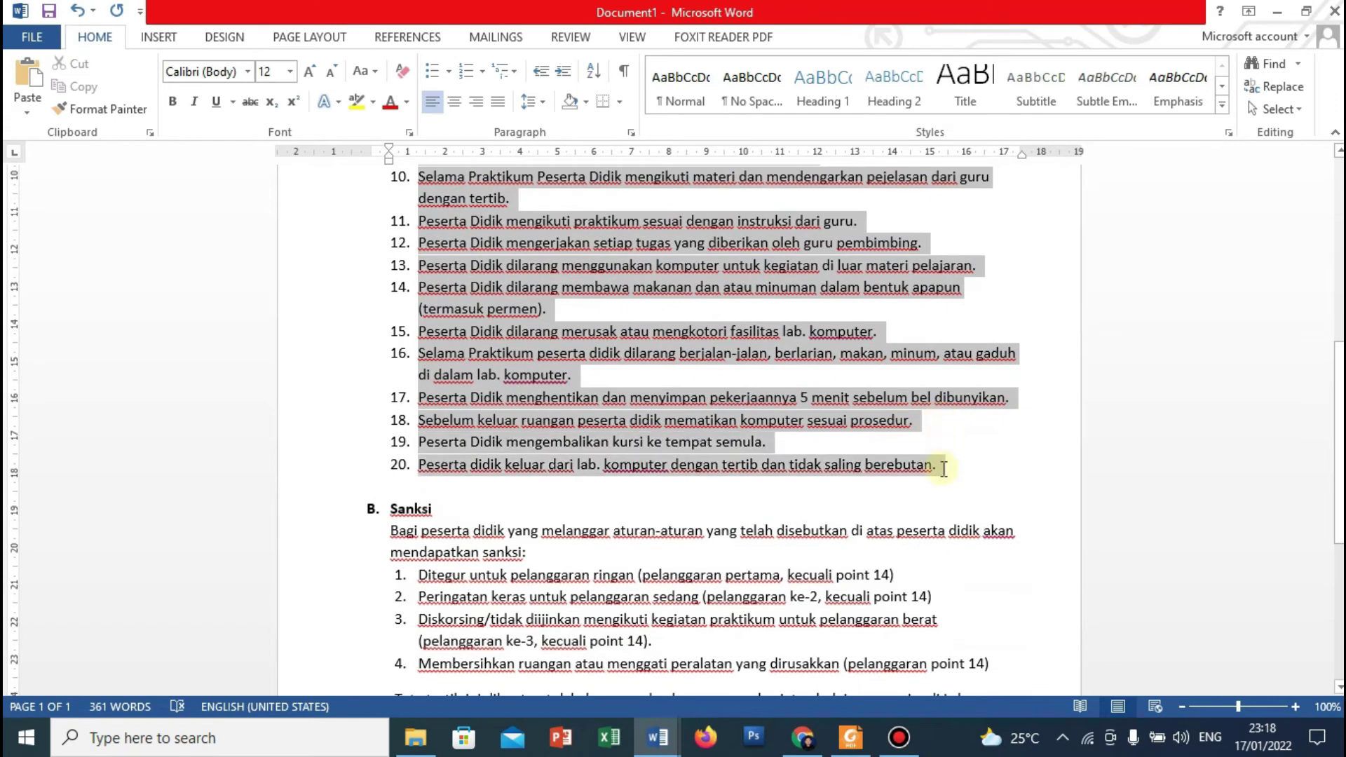
click(499, 103)
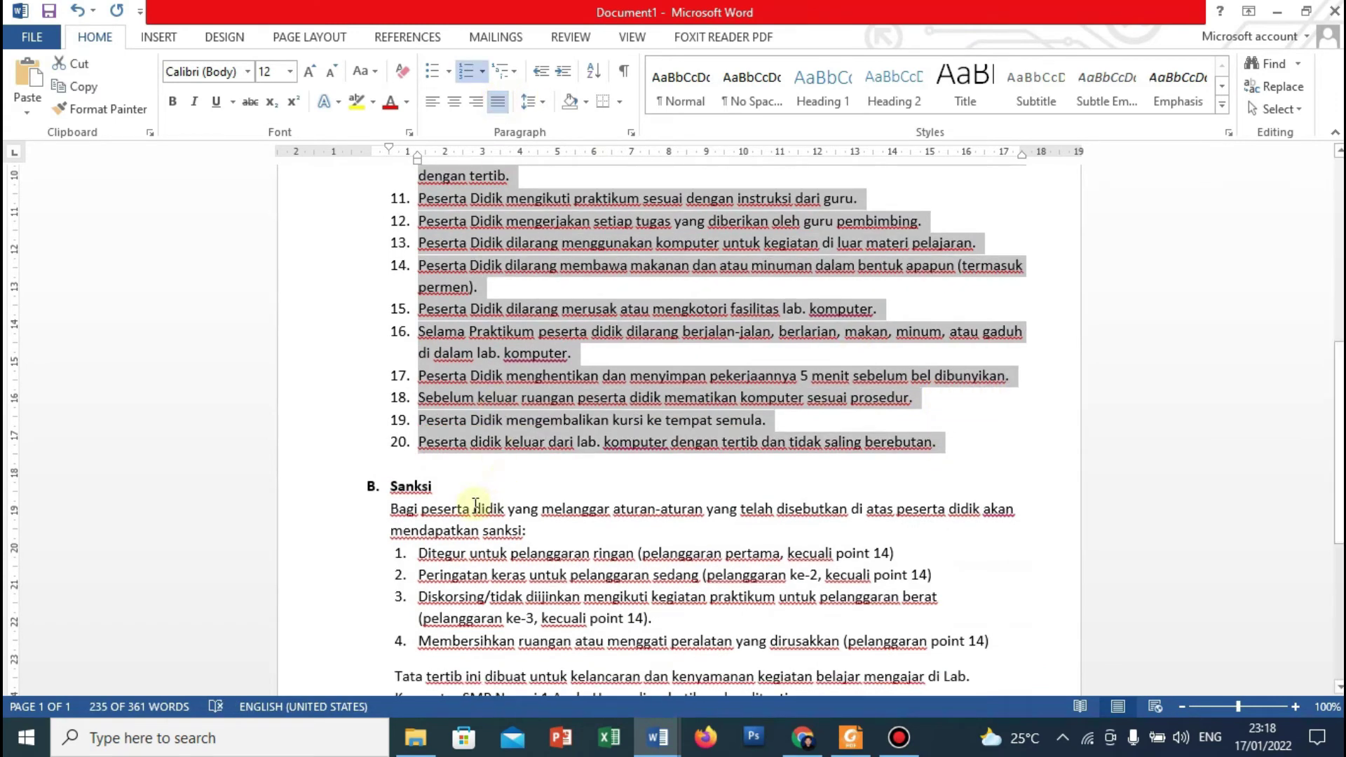
drag(392, 509, 992, 550)
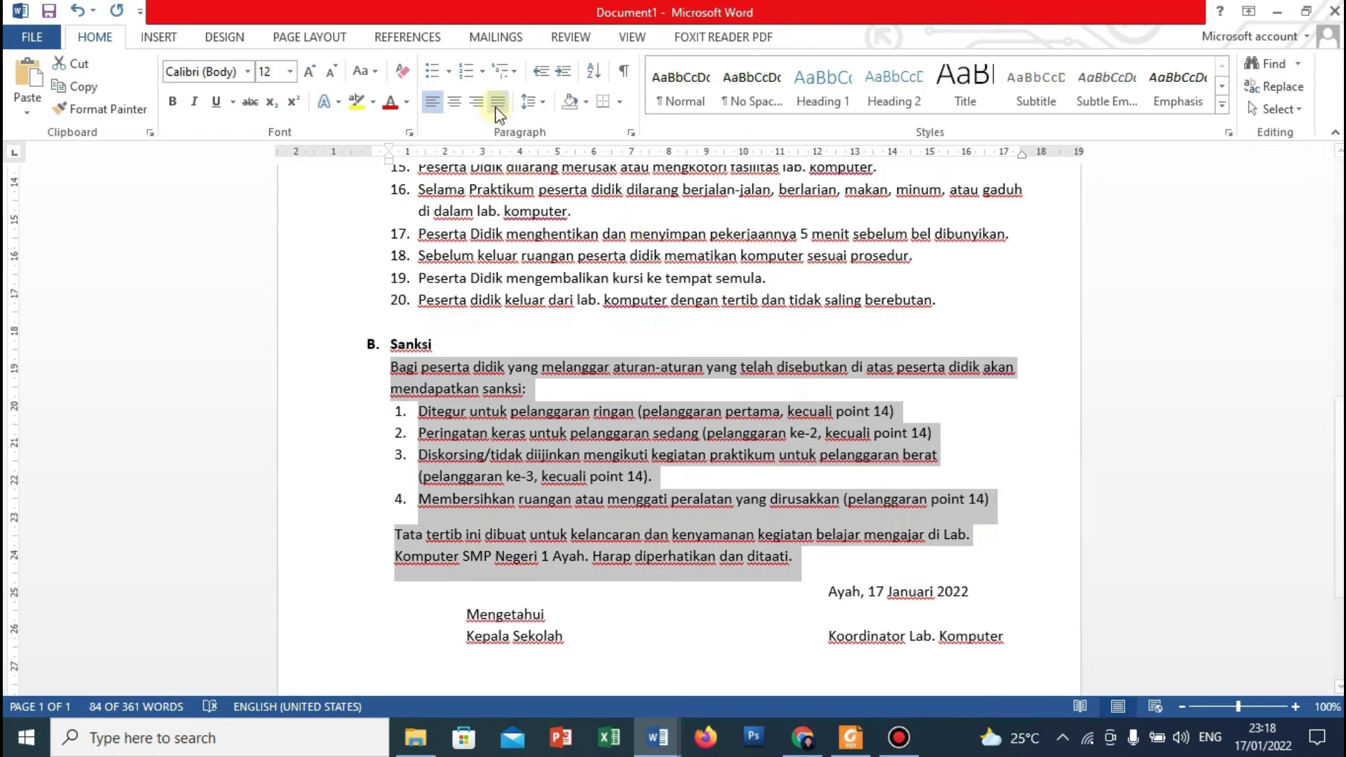
click(497, 104)
click(997, 537)
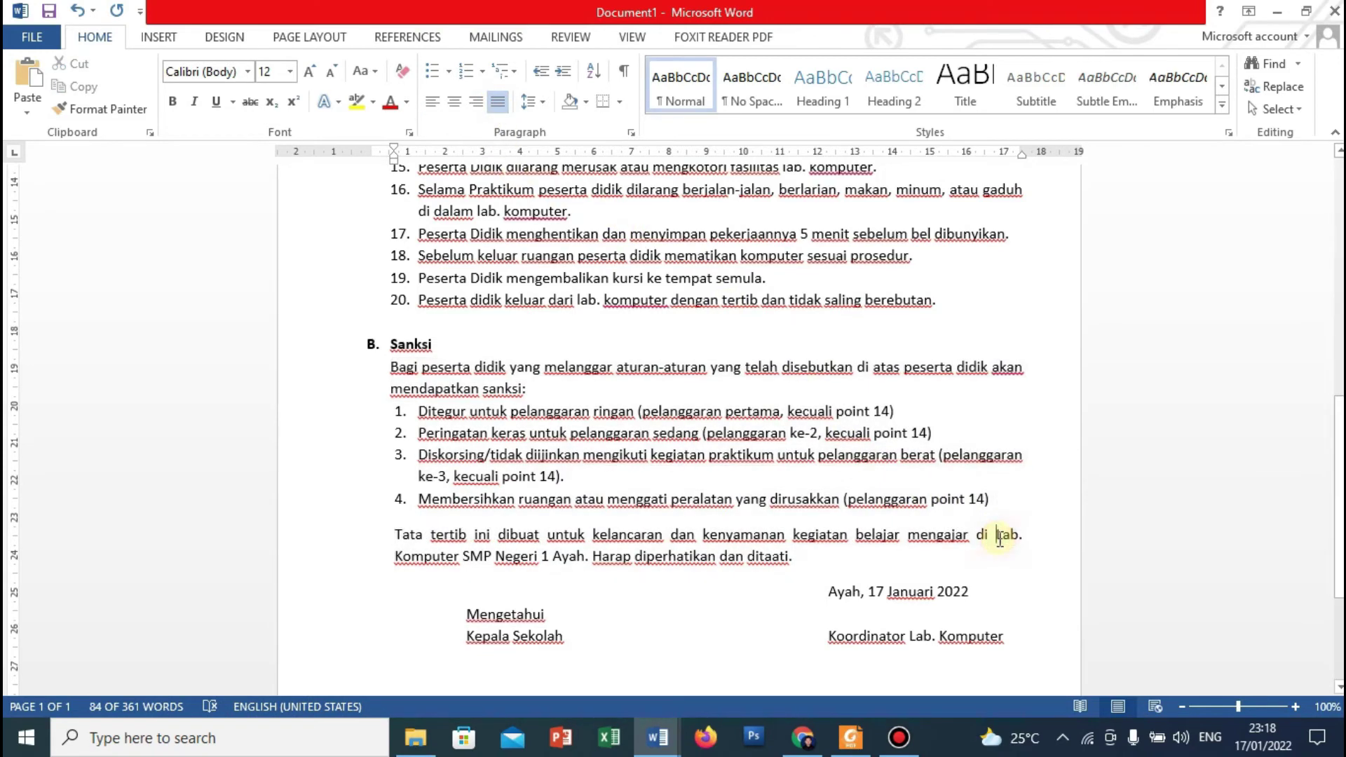
scroll(1324, 307, down, 2)
scroll(1324, 307, up, 9)
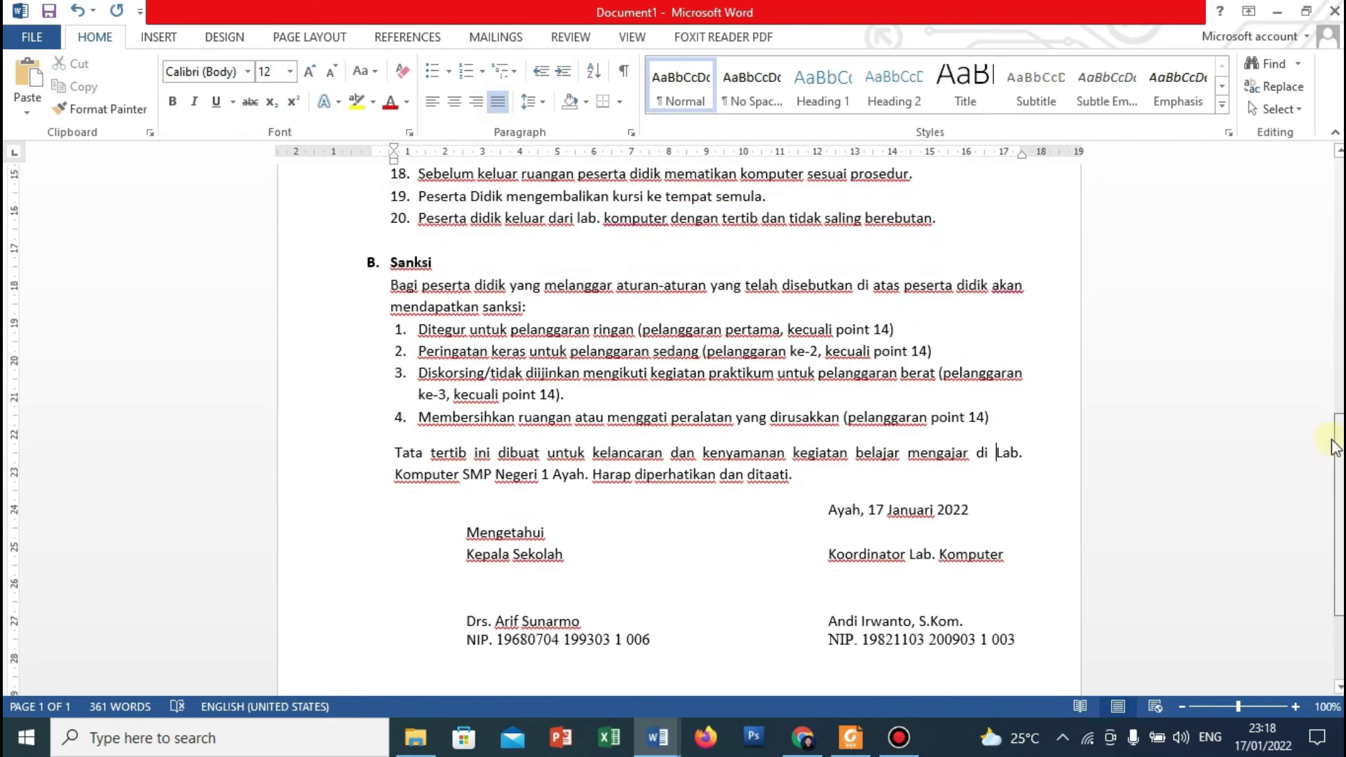
scroll(1324, 306, down, 10)
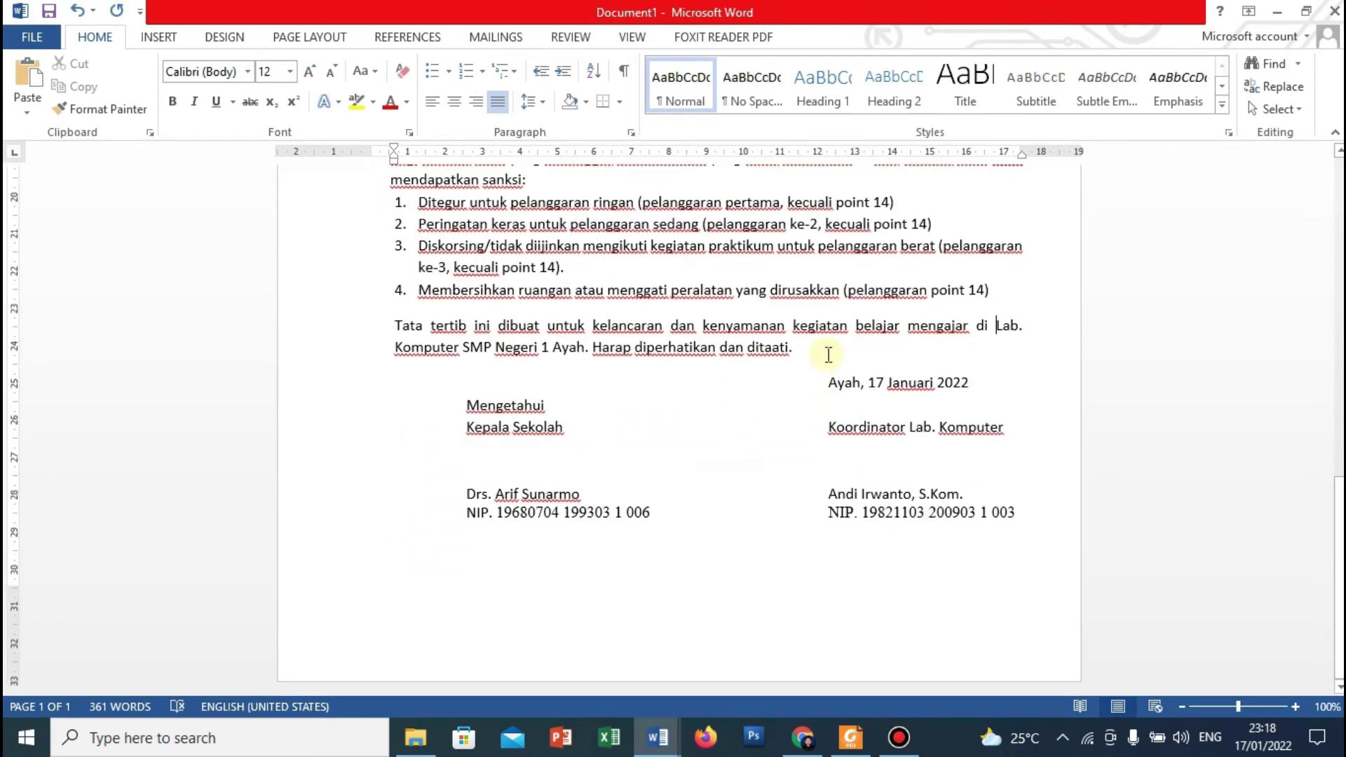
click(820, 349)
key(Return)
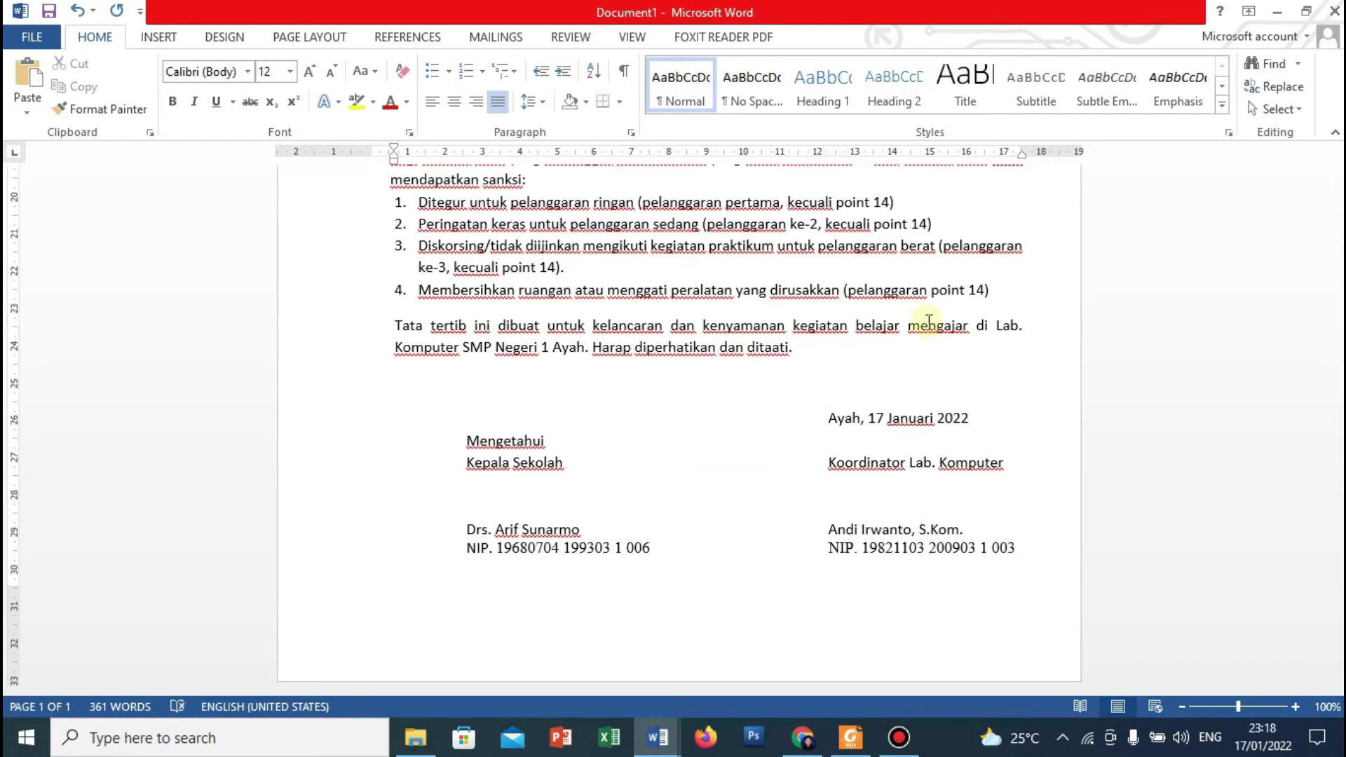
scroll(1324, 307, up, 10)
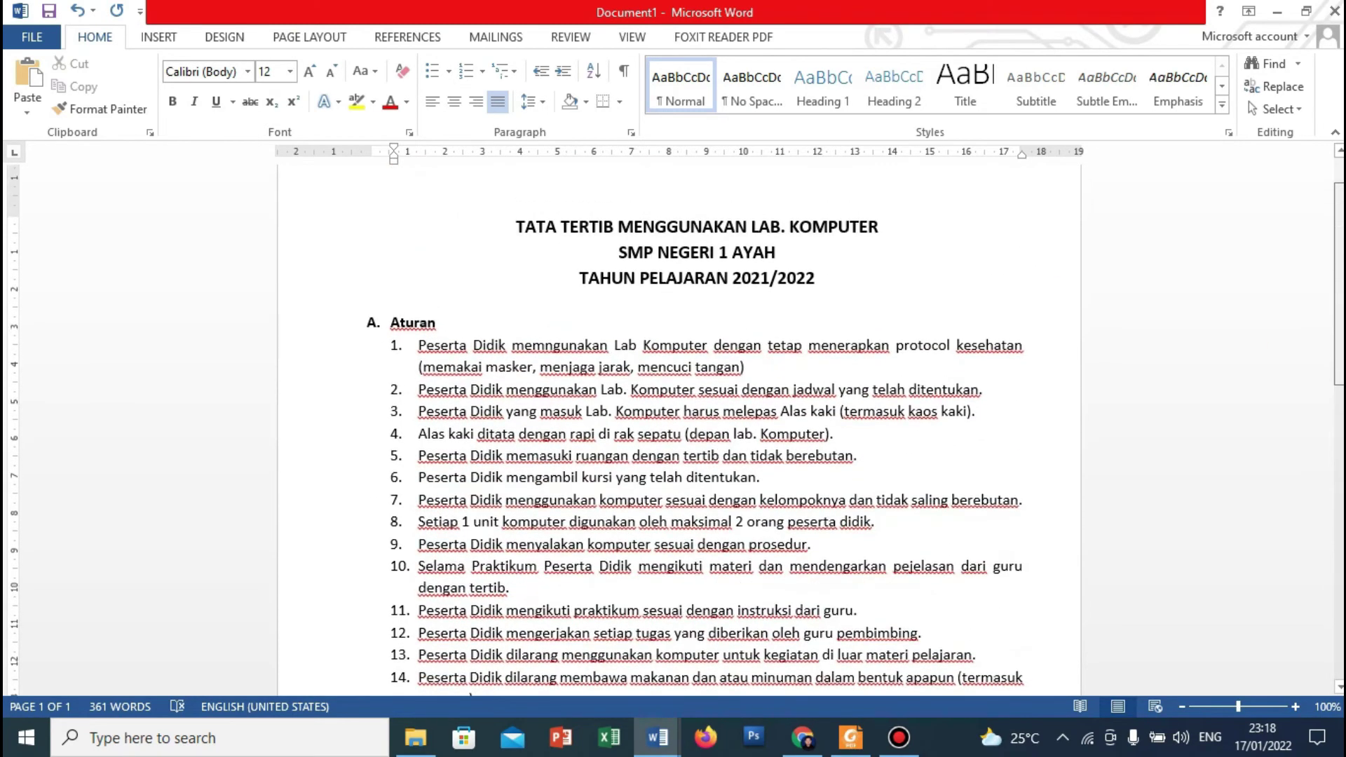
scroll(1324, 306, up, 1)
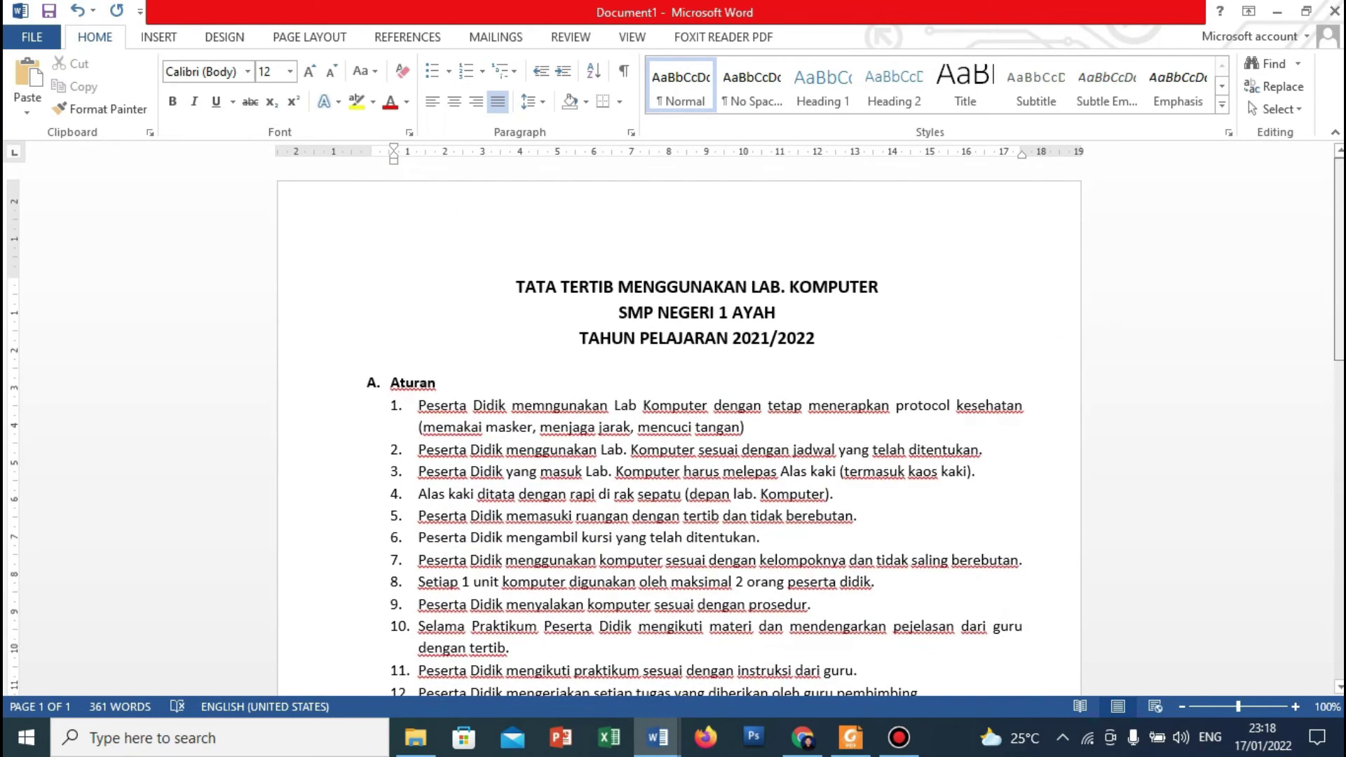
Open the Save As dialog for this computer via File > Save As > Computer > Browse.
click(51, 43)
click(47, 39)
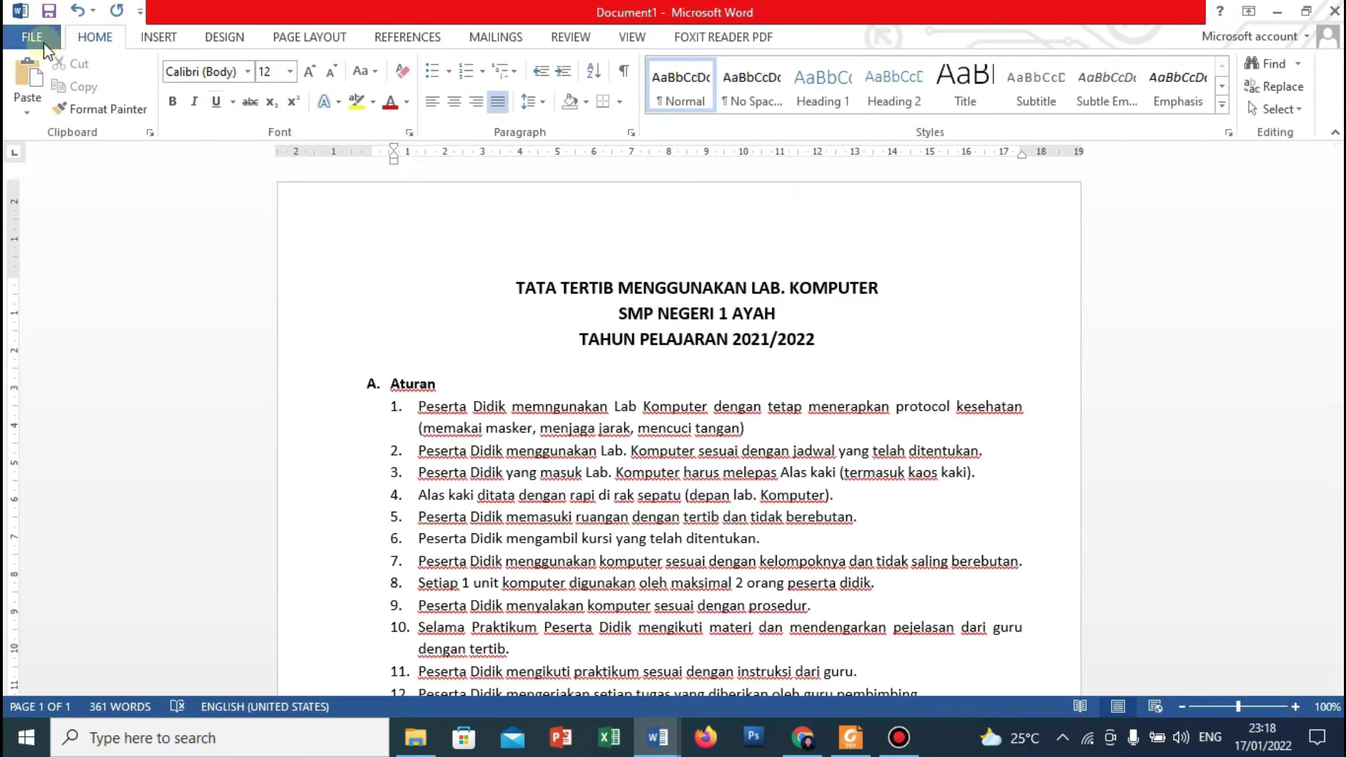
click(43, 42)
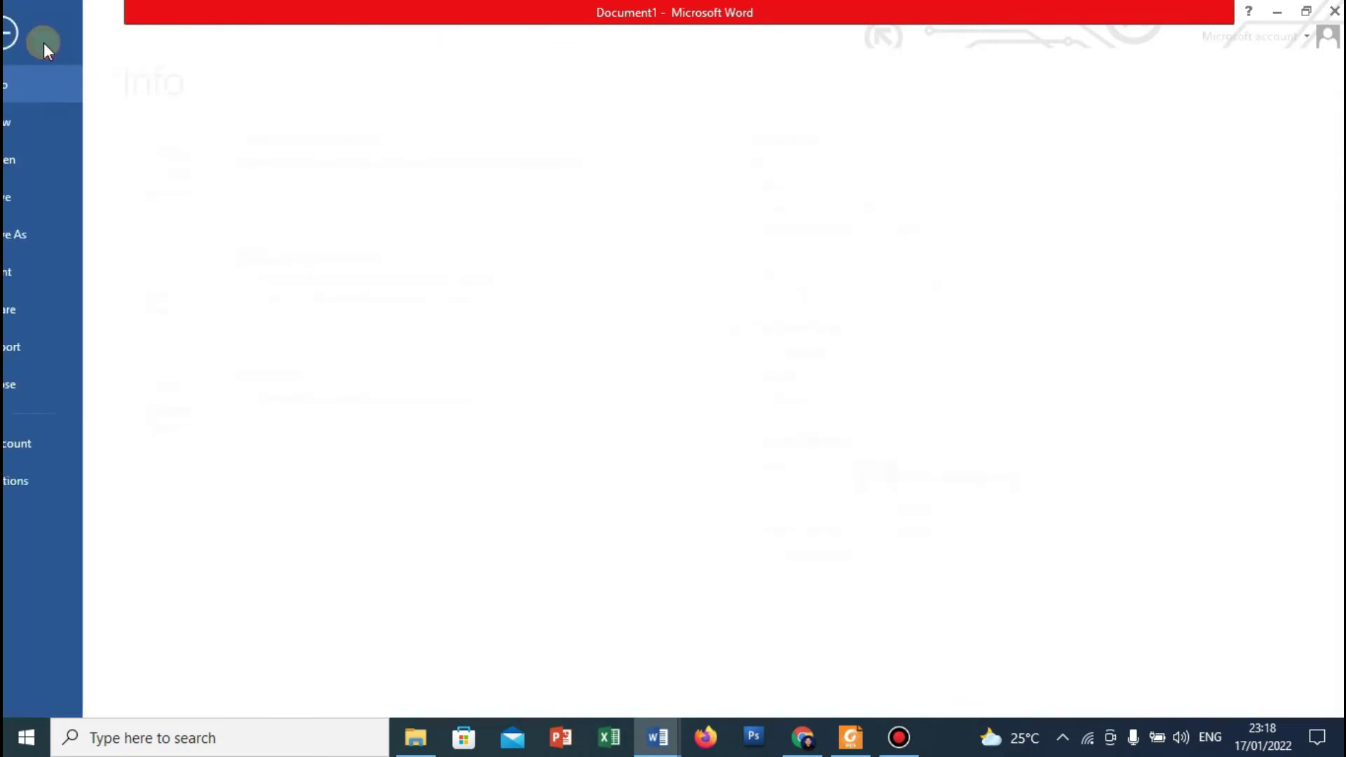
click(58, 230)
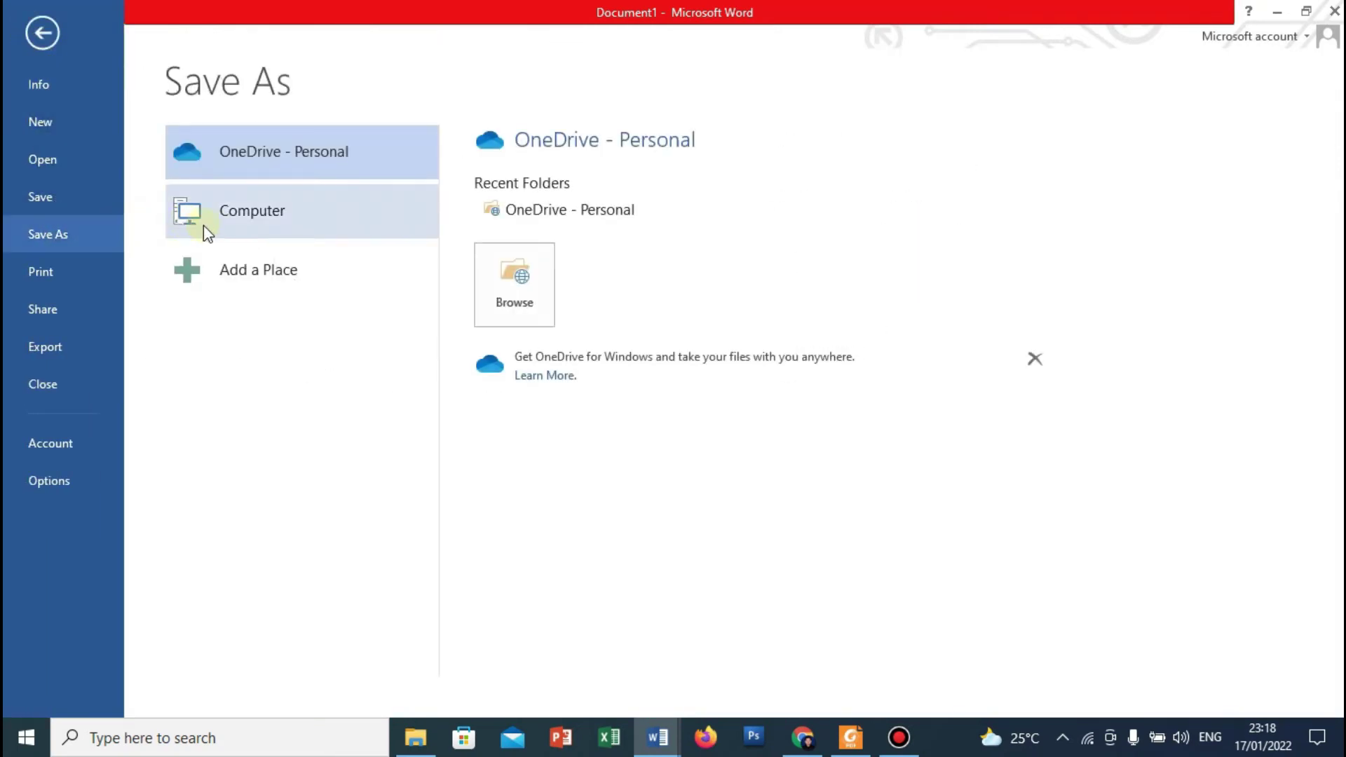
click(249, 212)
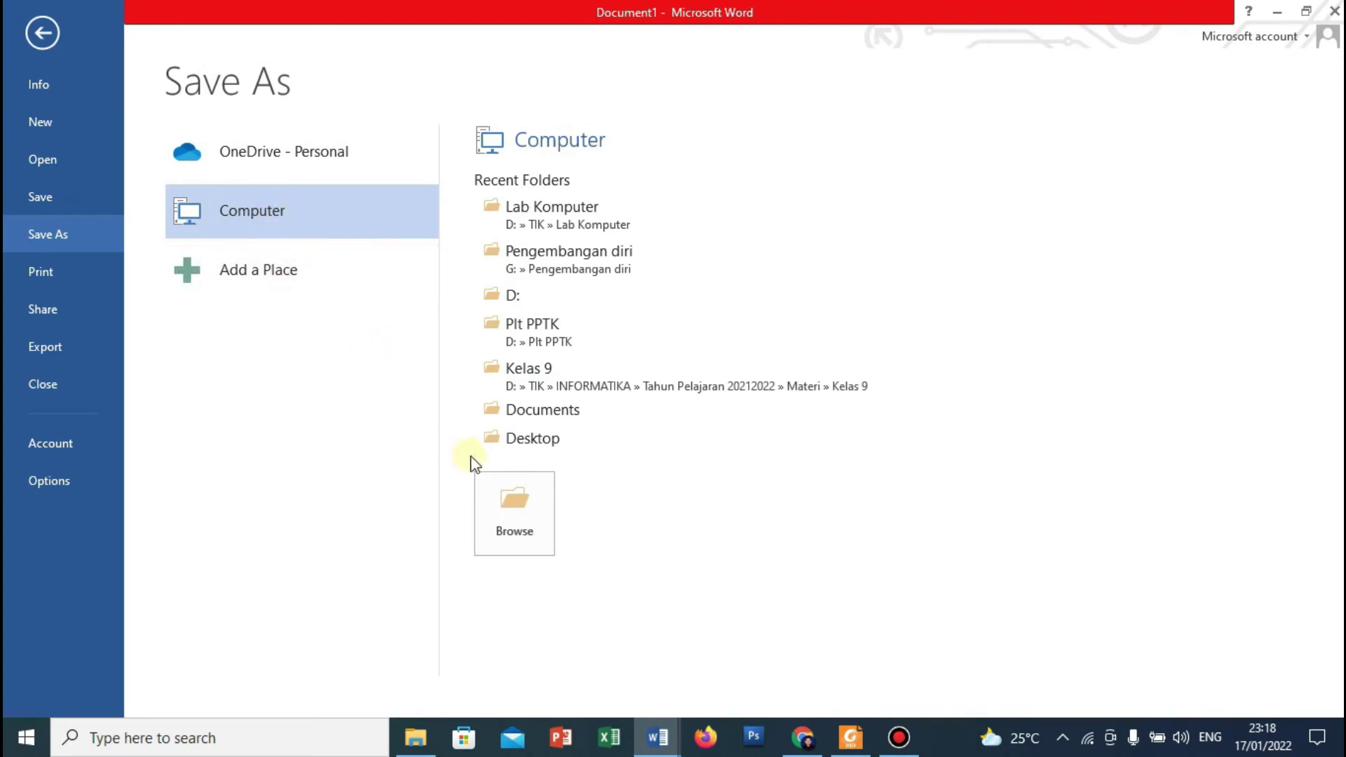
click(520, 497)
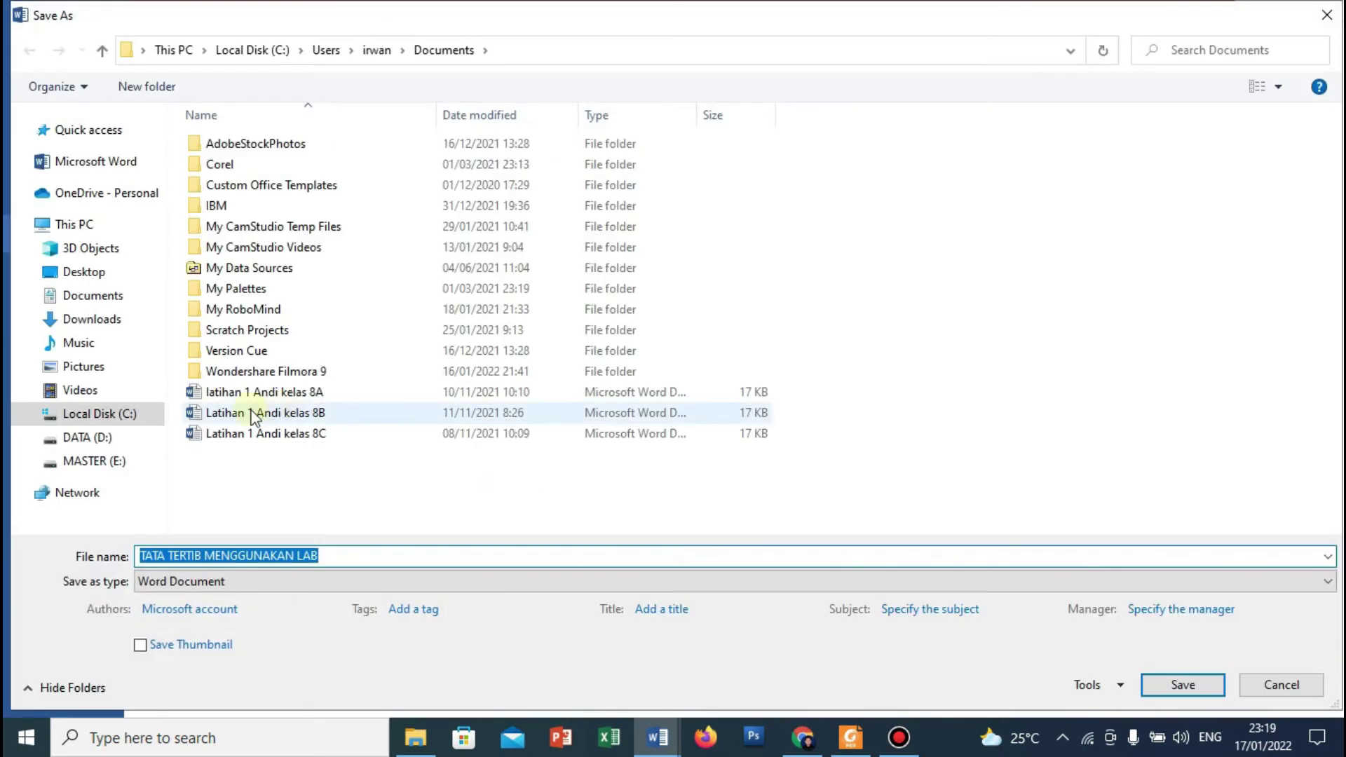
Navigate the save dialog to DATA (D:) > Kelas 8A > the student's folder.
click(93, 438)
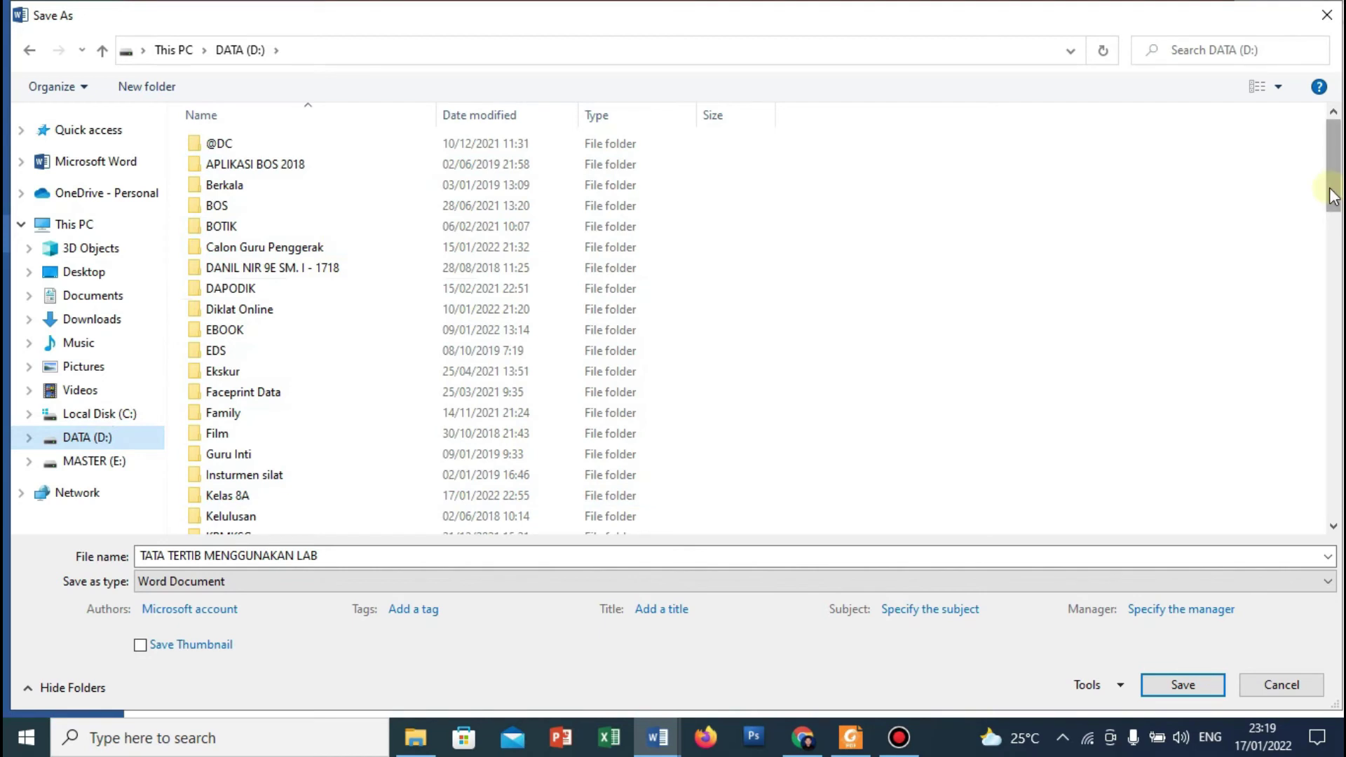
drag(1336, 196, 1336, 207)
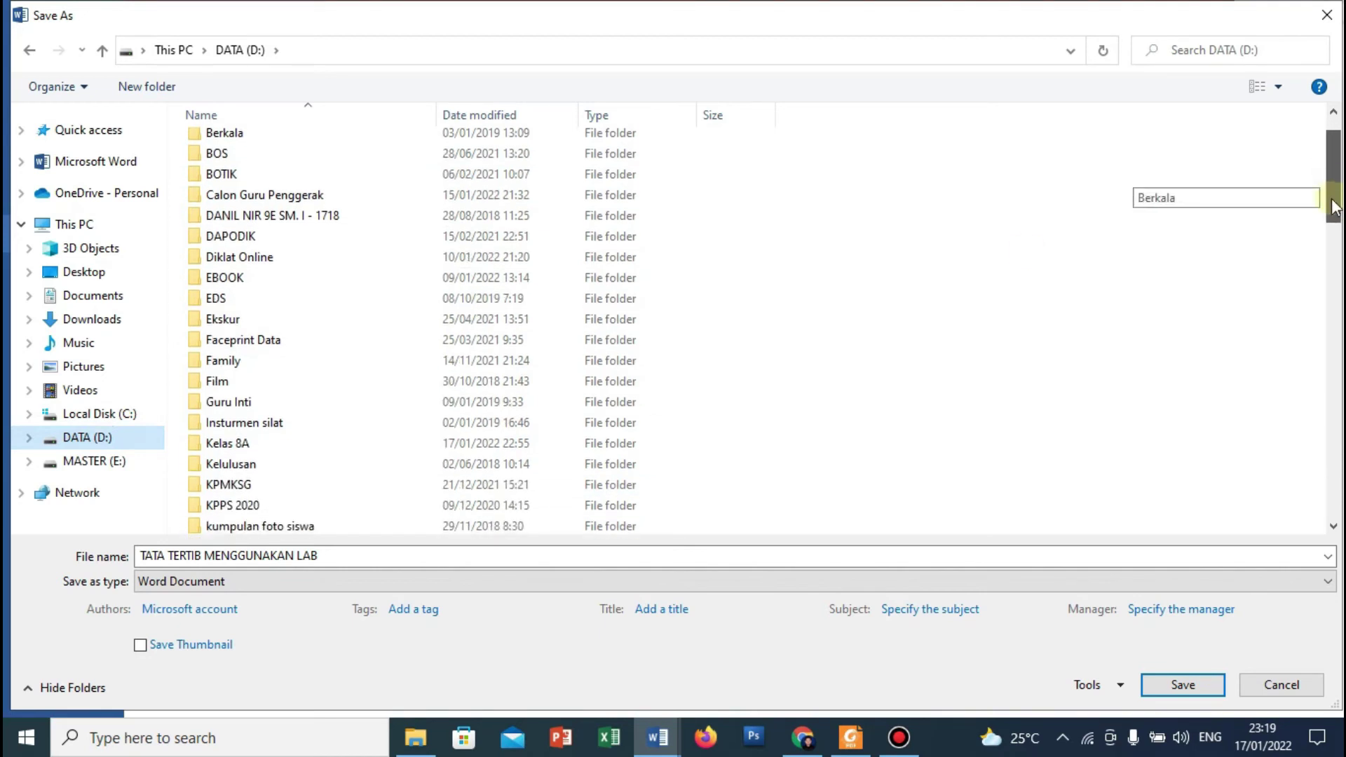
click(219, 449)
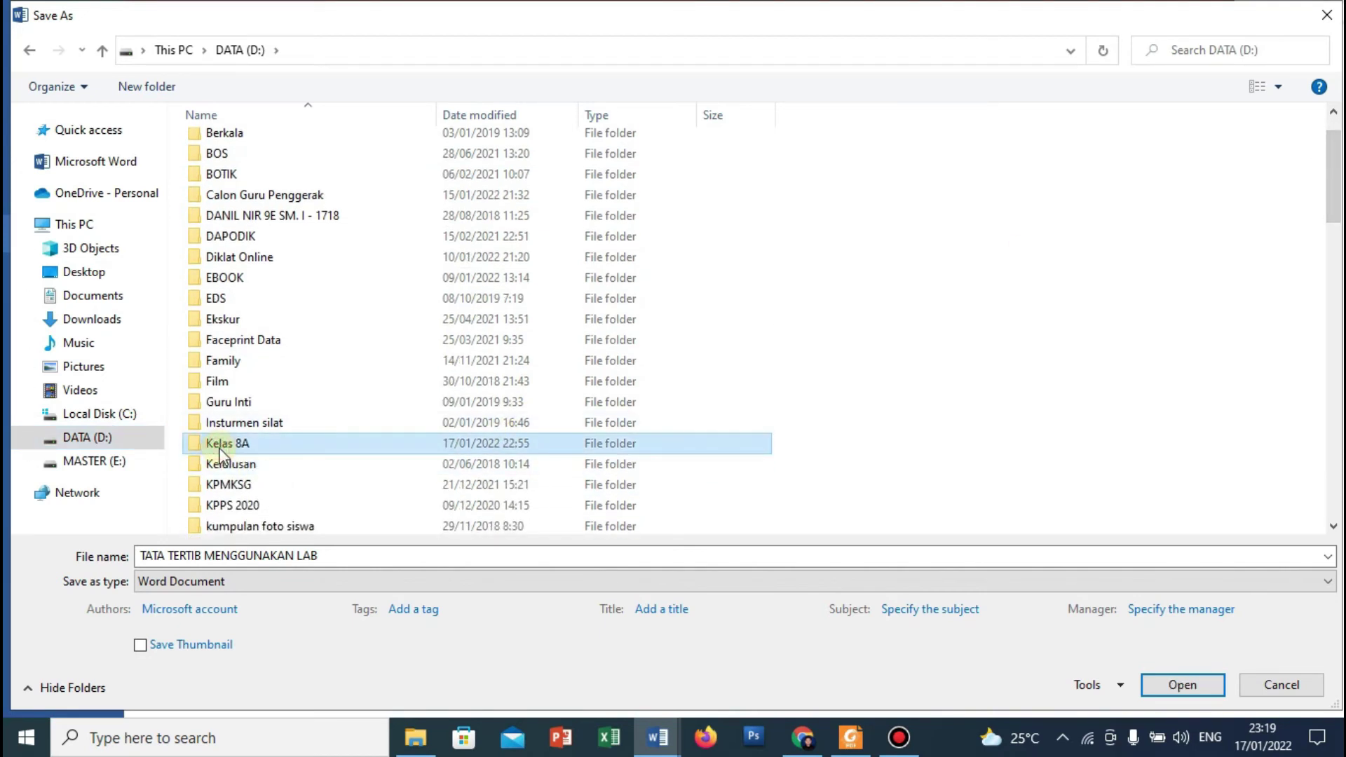
click(1172, 690)
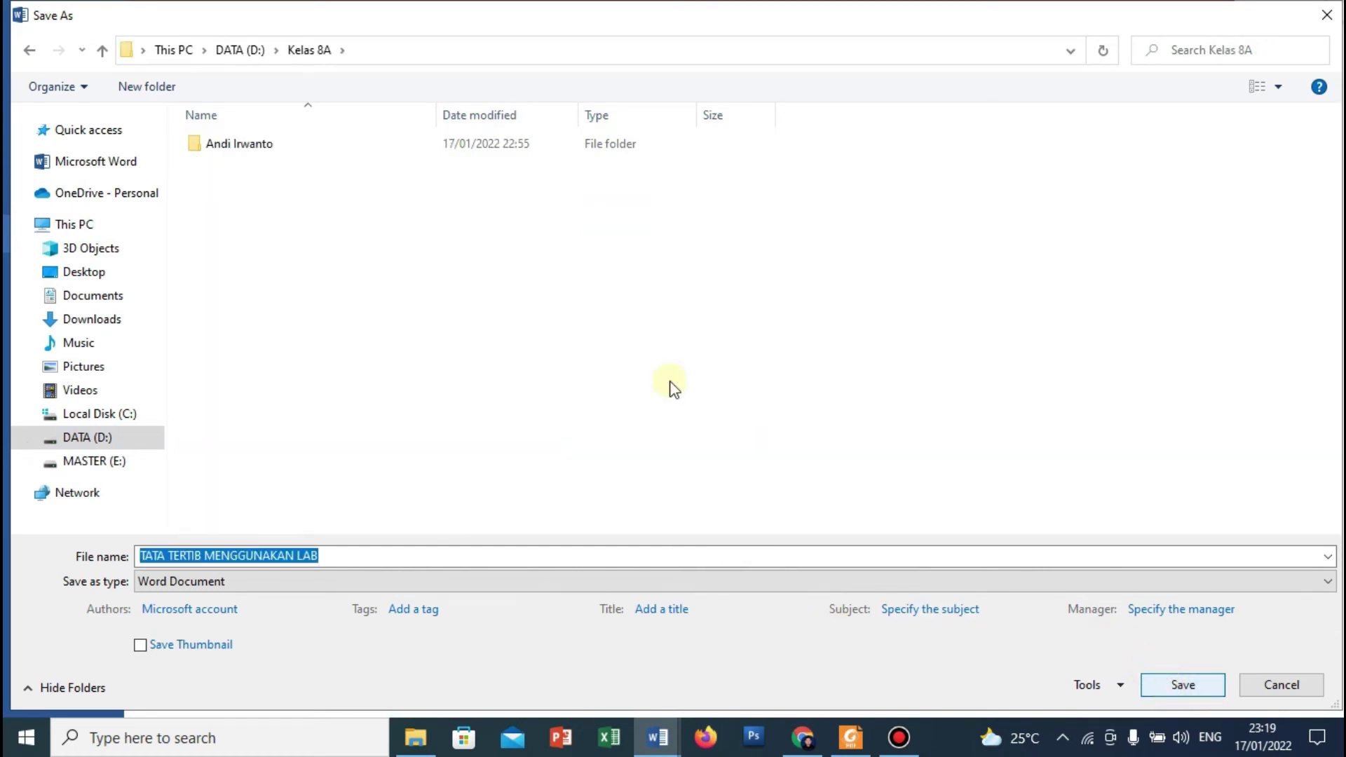
click(225, 151)
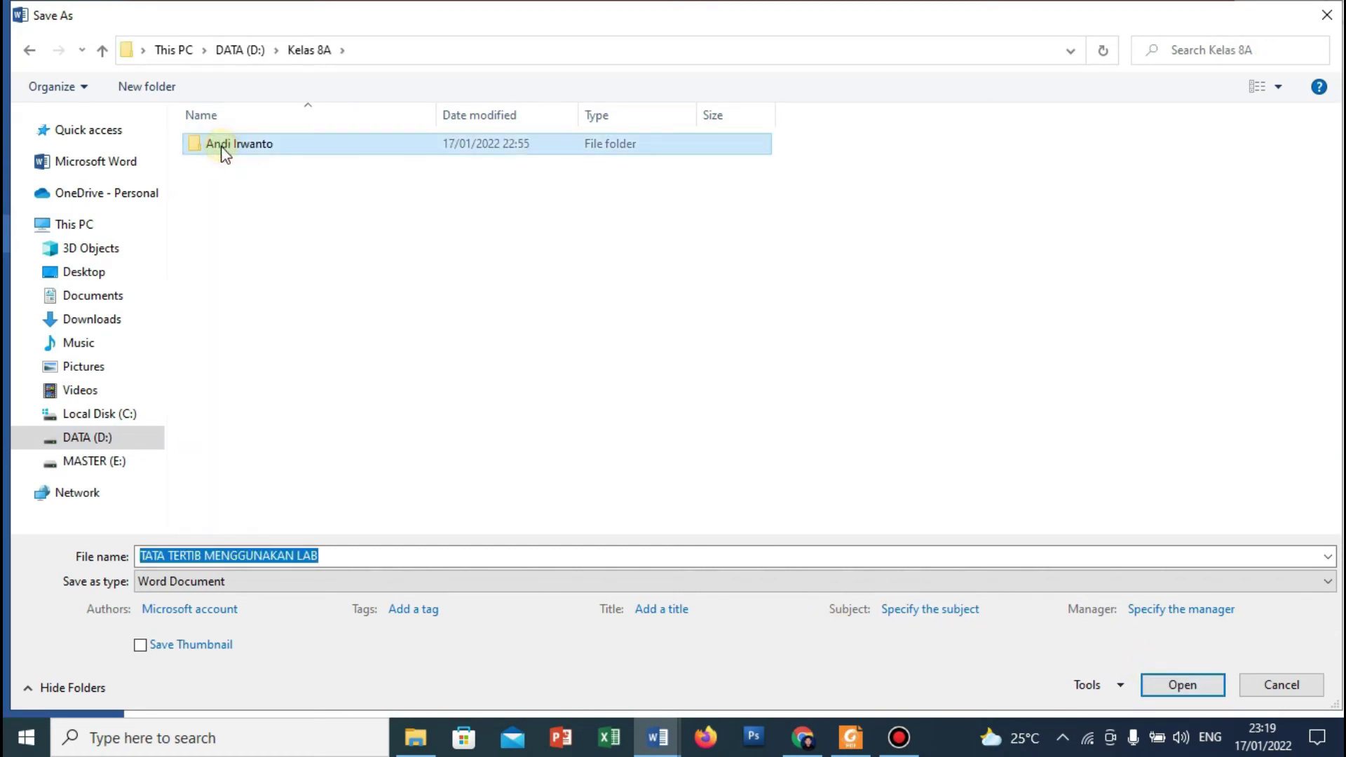
click(1214, 685)
click(1214, 685)
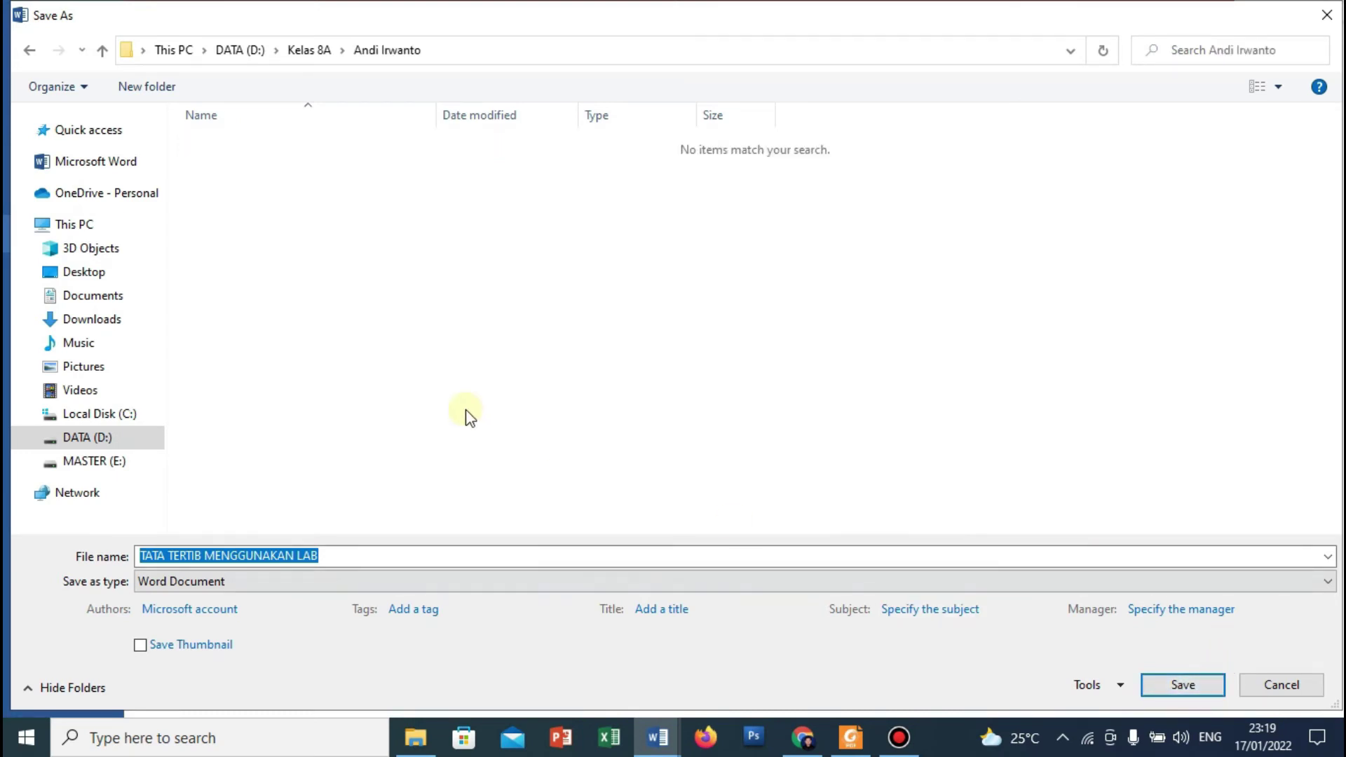
Replace the file name with 'Latihan 1 8A' plus the student's name and save.
click(326, 554)
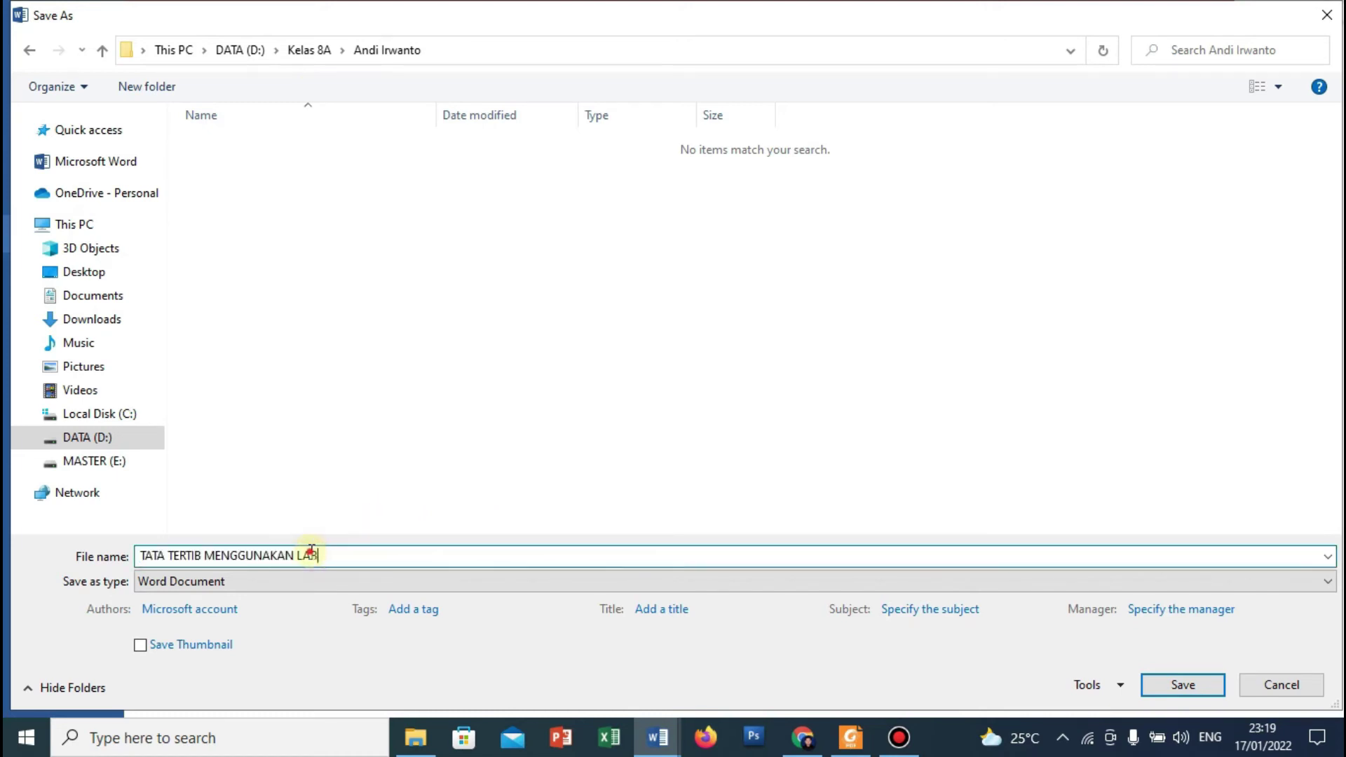
drag(311, 553, 135, 554)
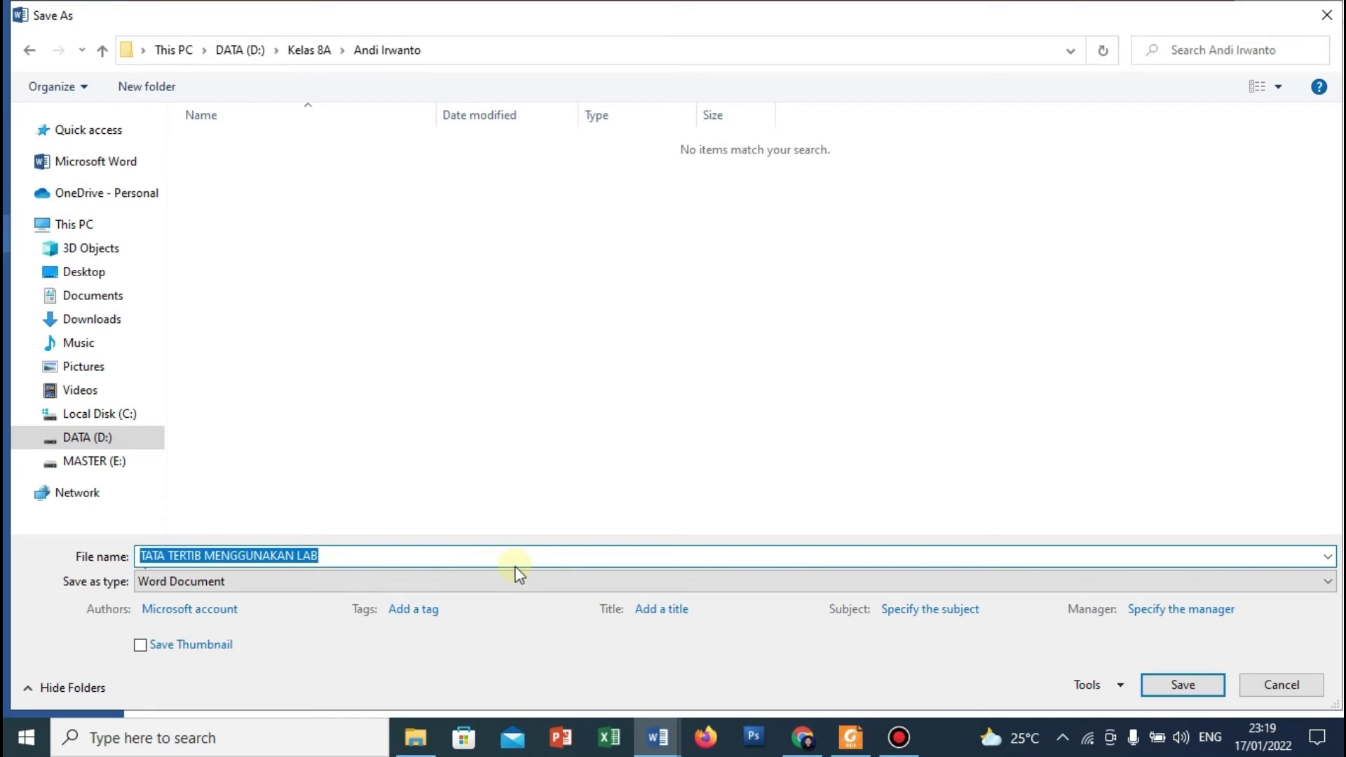
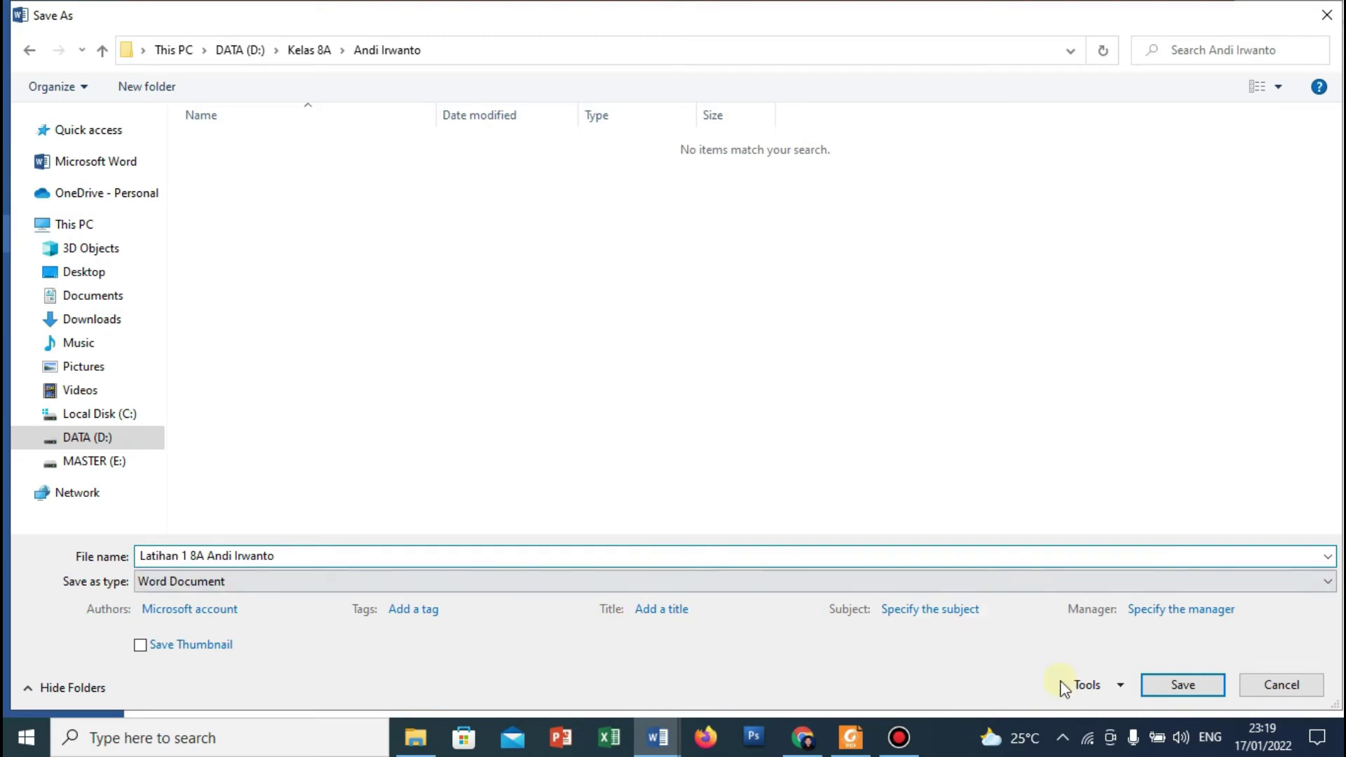
click(1185, 685)
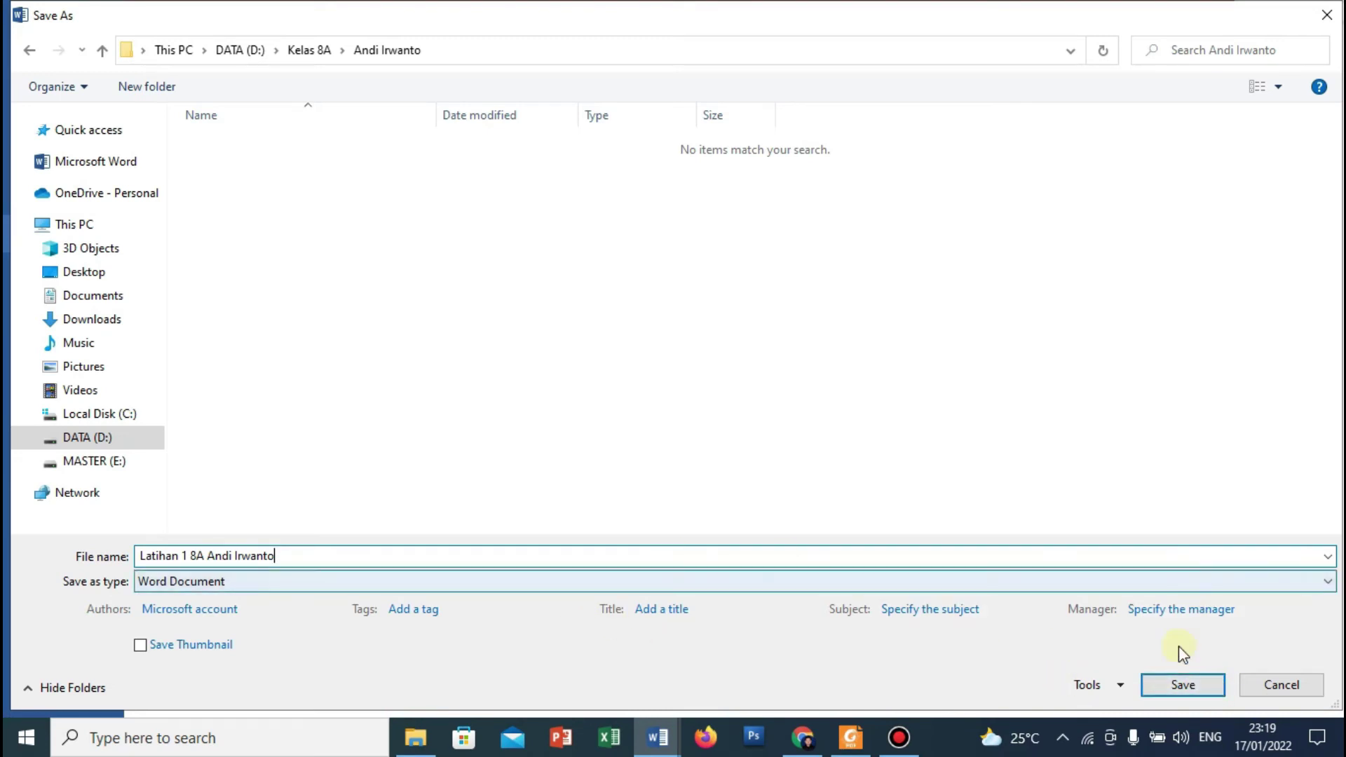
click(1182, 686)
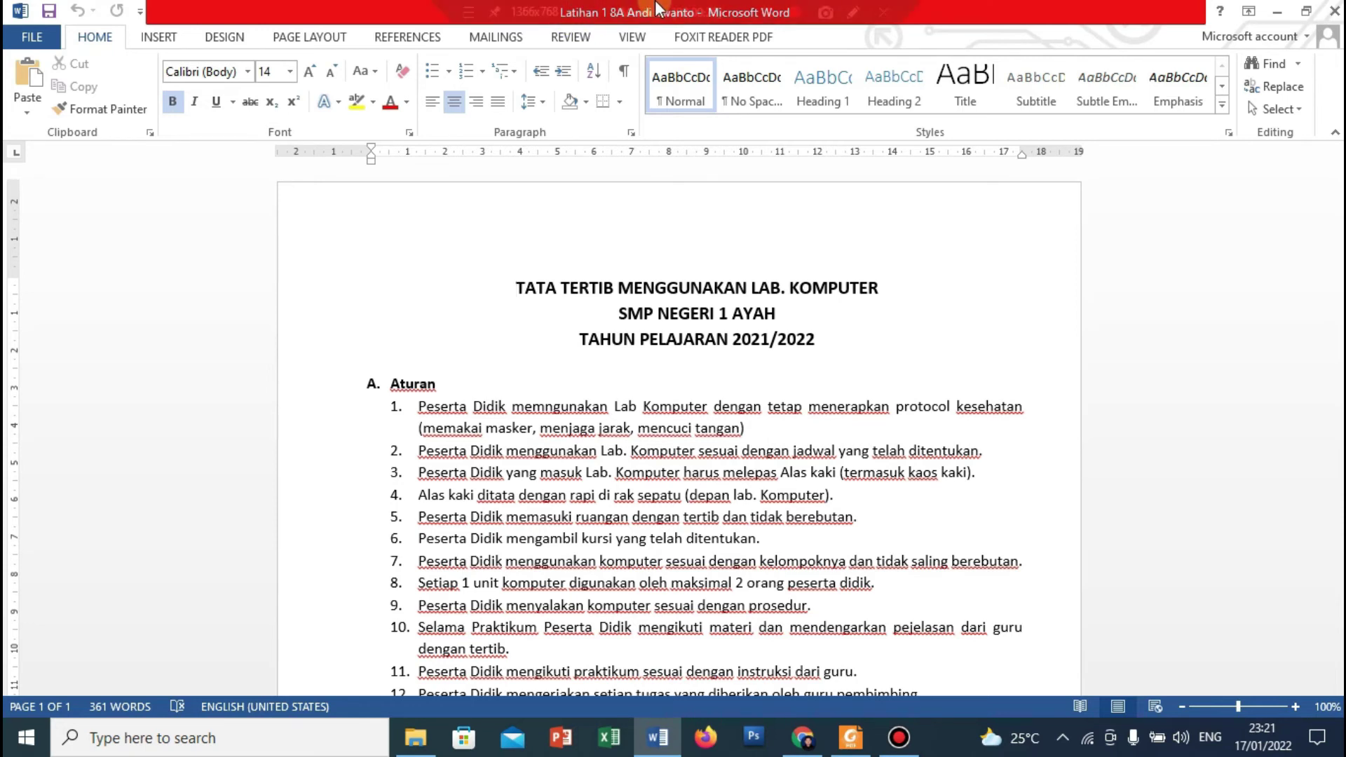
Close Word, leaving the saved document and the desktop showing.
mouse_move(658, 9)
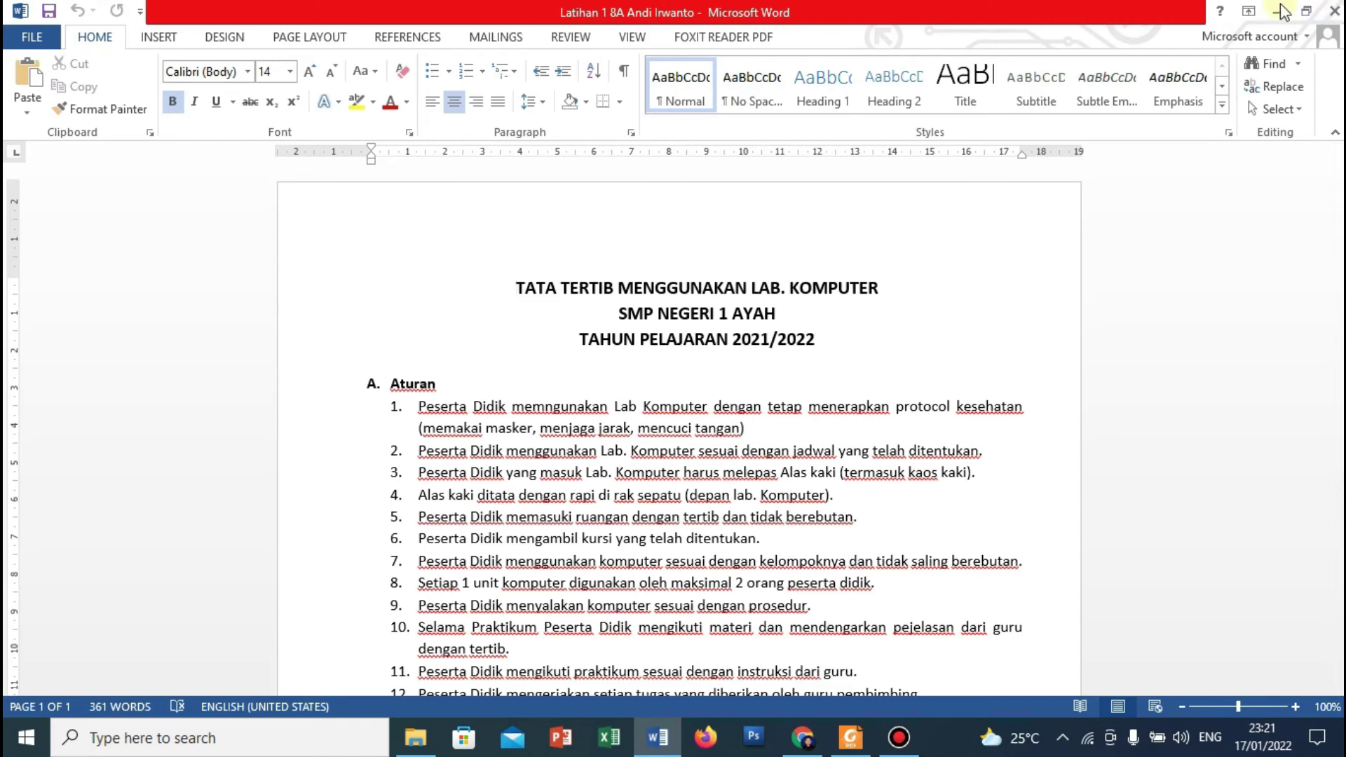
click(1335, 13)
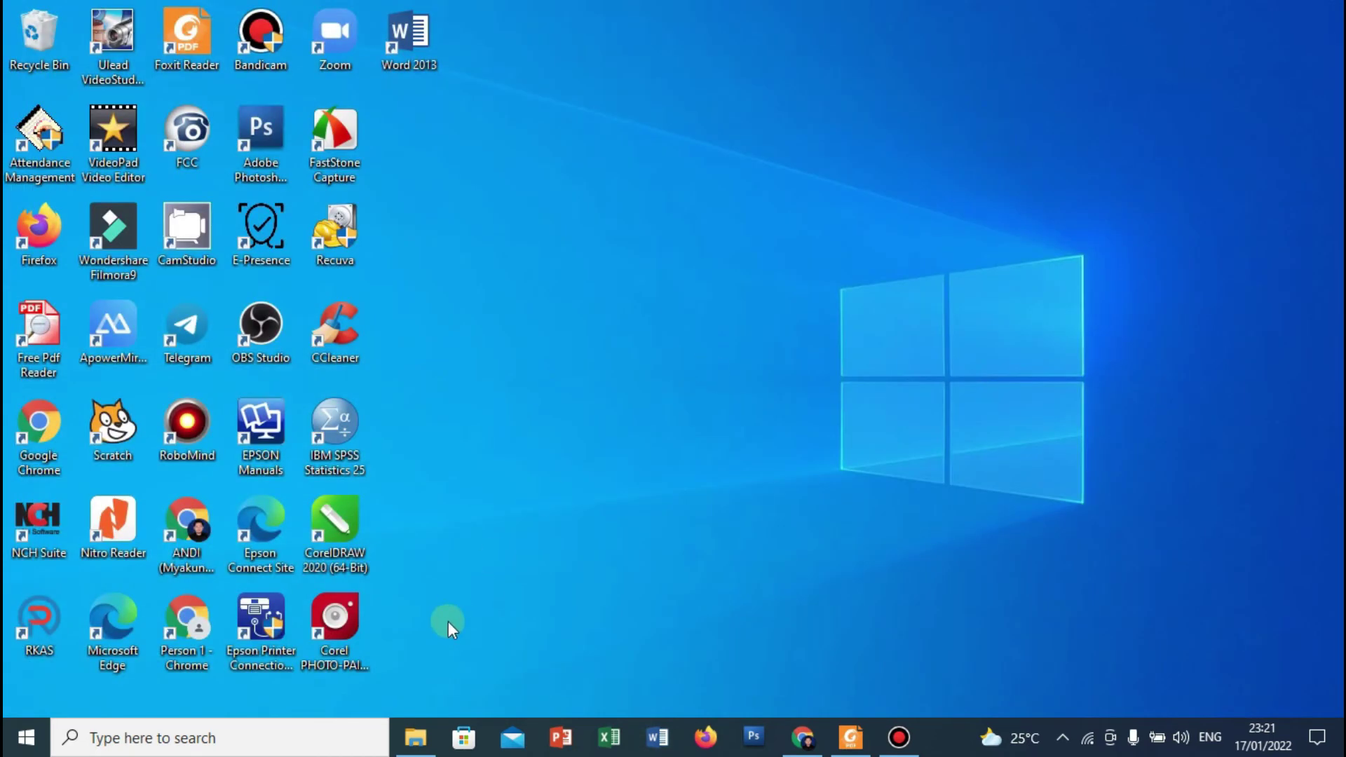
In File Explorer, confirm the Latihan 1 8A file is in DATA (D:) > Kelas 8A > student folder.
click(410, 735)
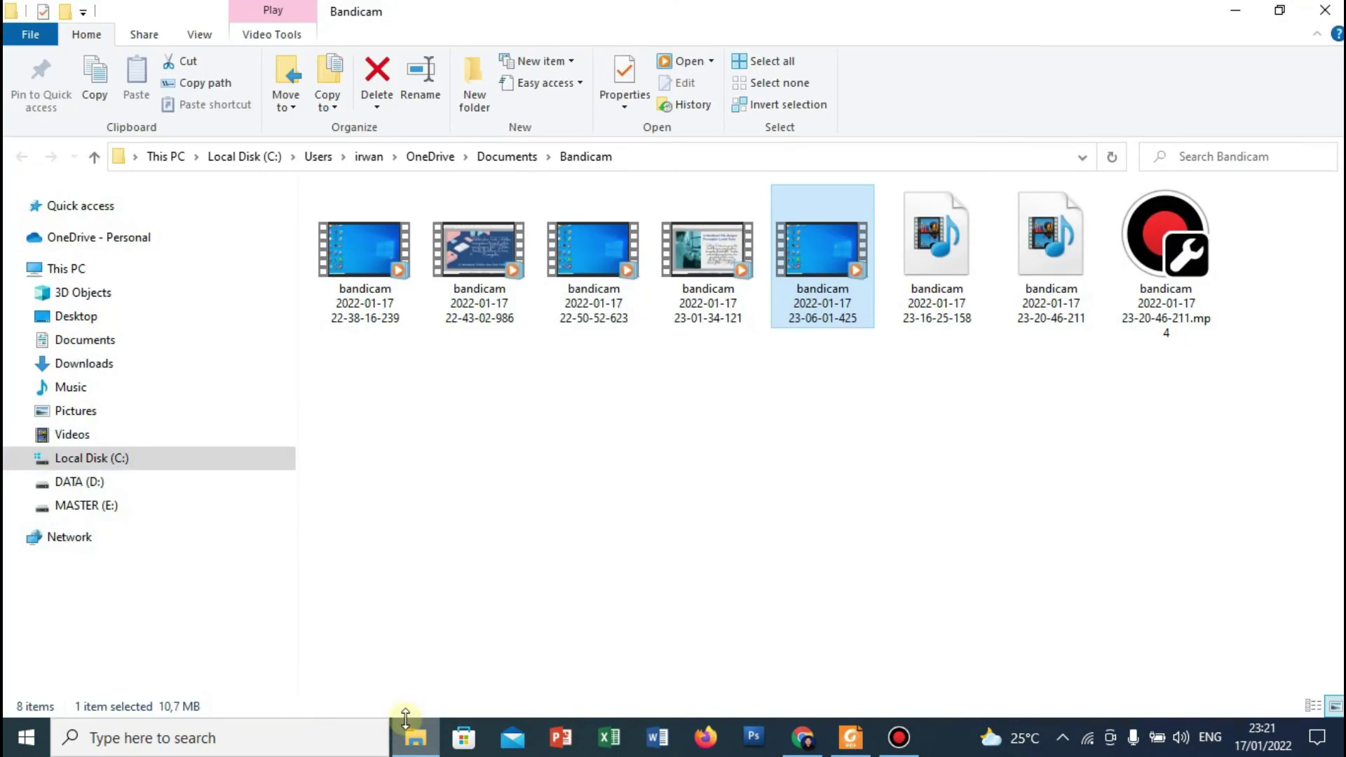
click(97, 482)
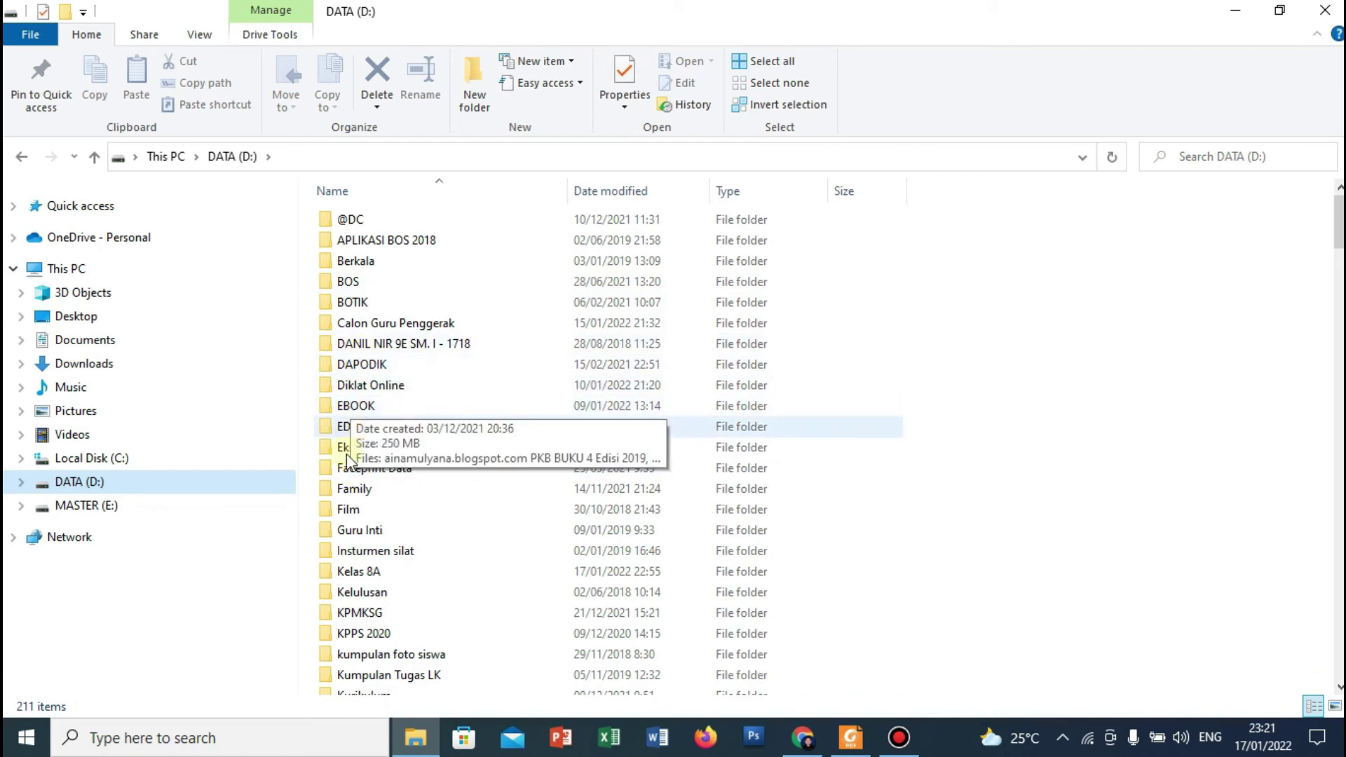
click(351, 575)
double_click(351, 575)
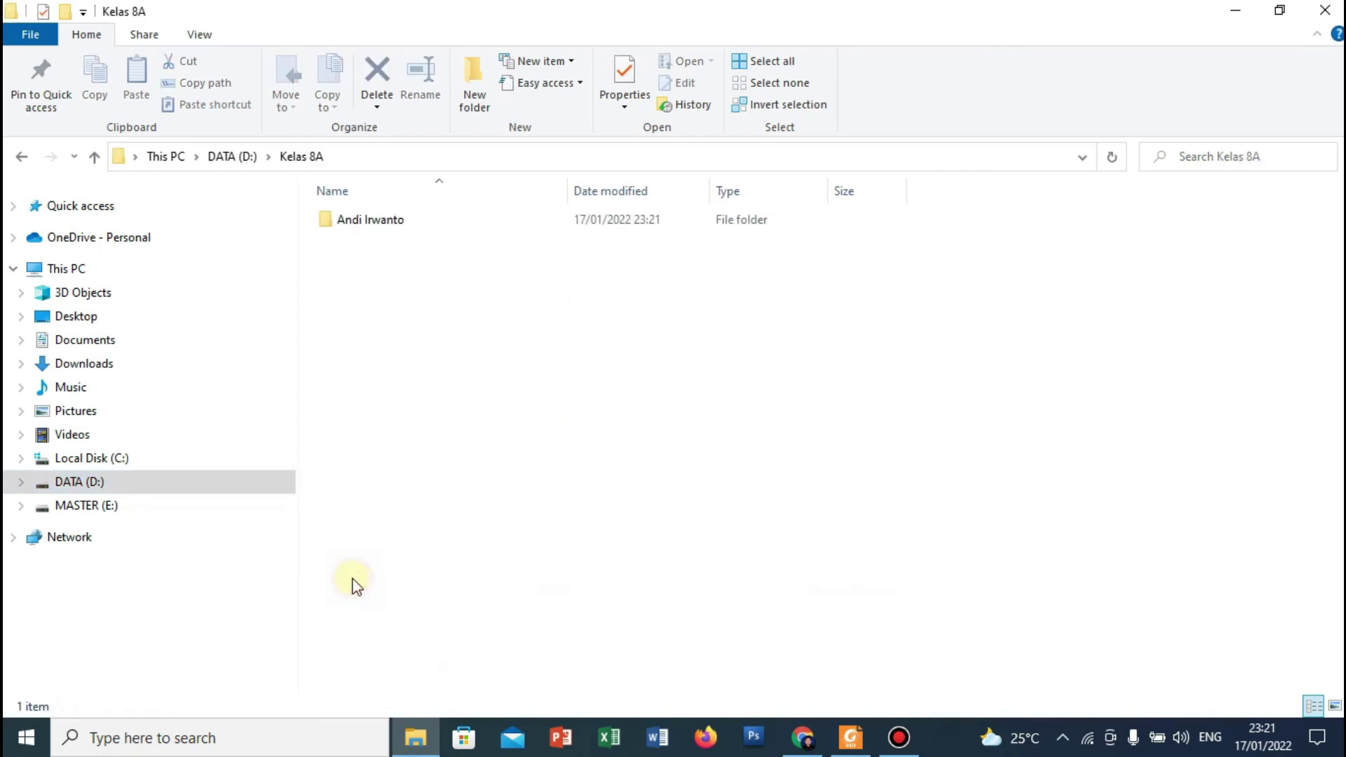
double_click(333, 230)
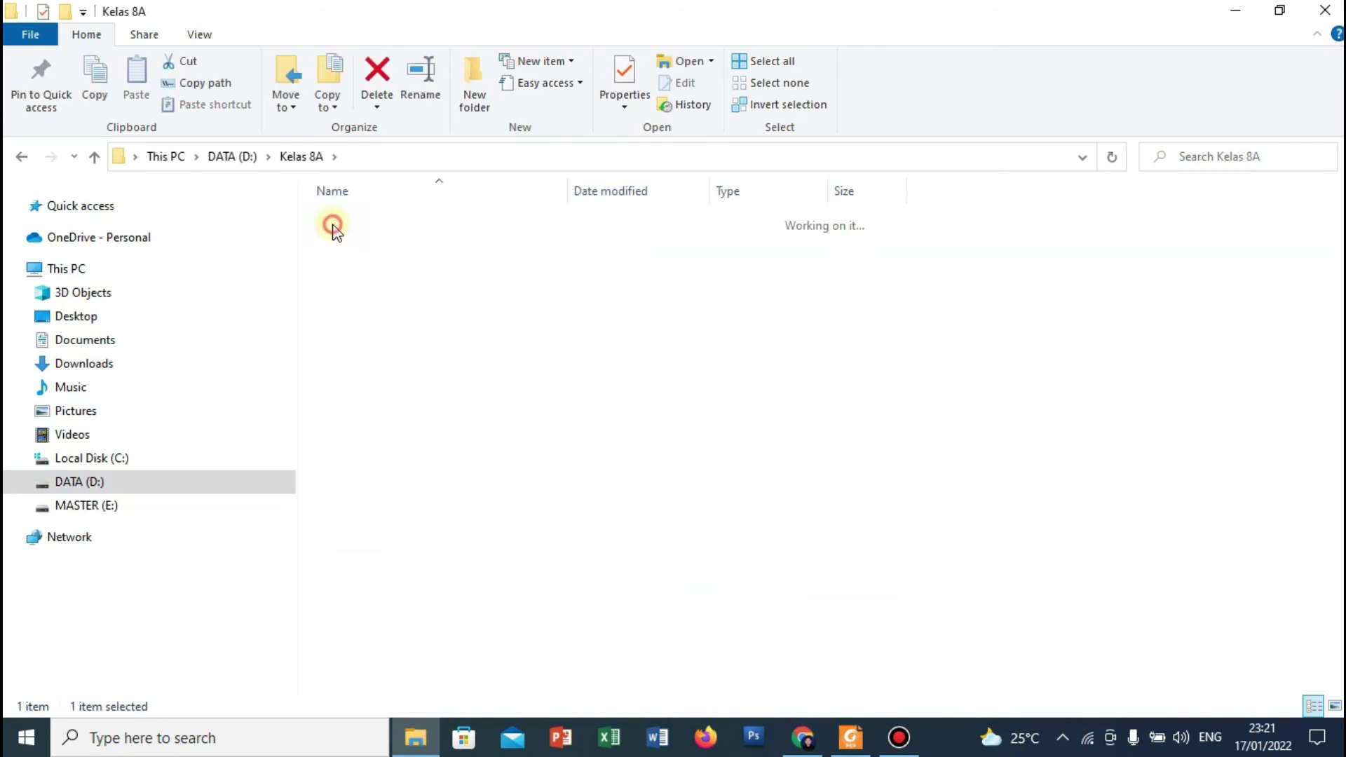
click(350, 222)
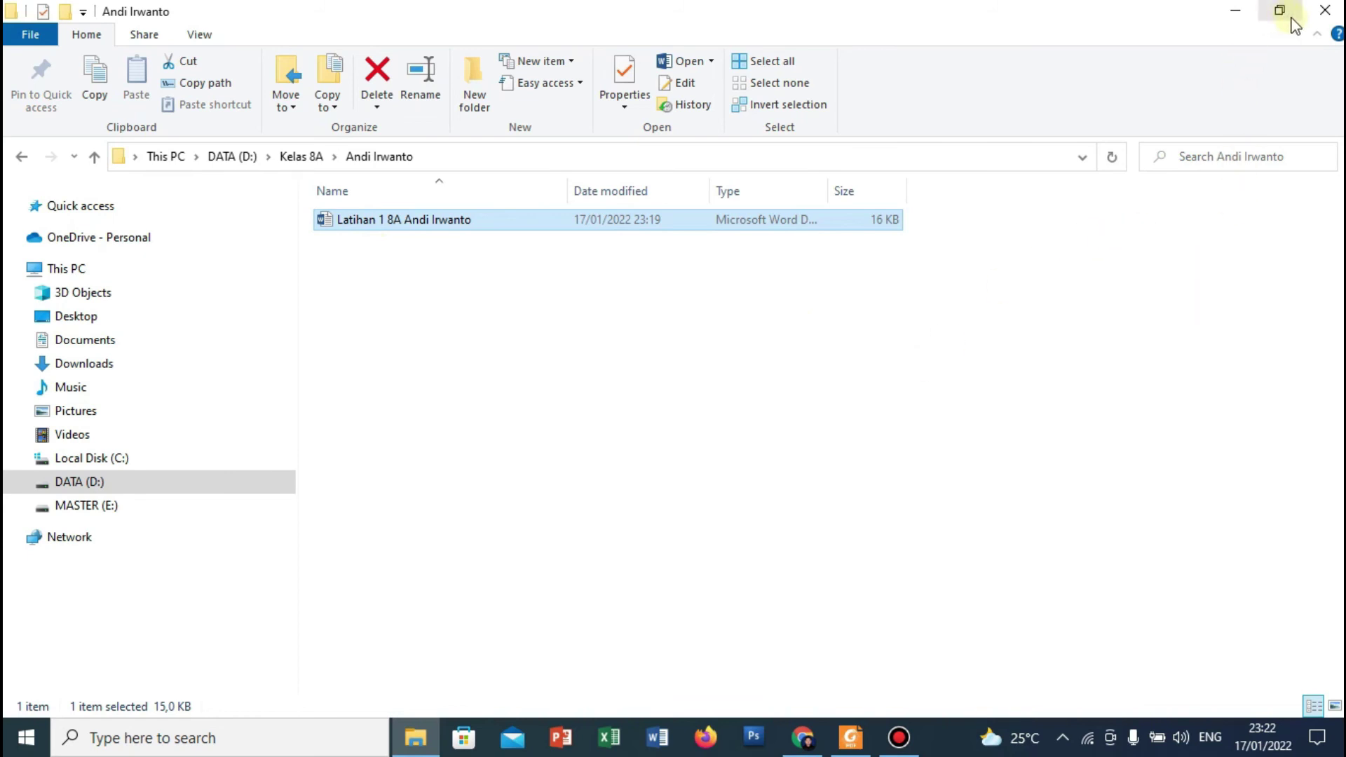
Close File Explorer and bring back the Foxit Reader slides at page 6.
click(1322, 11)
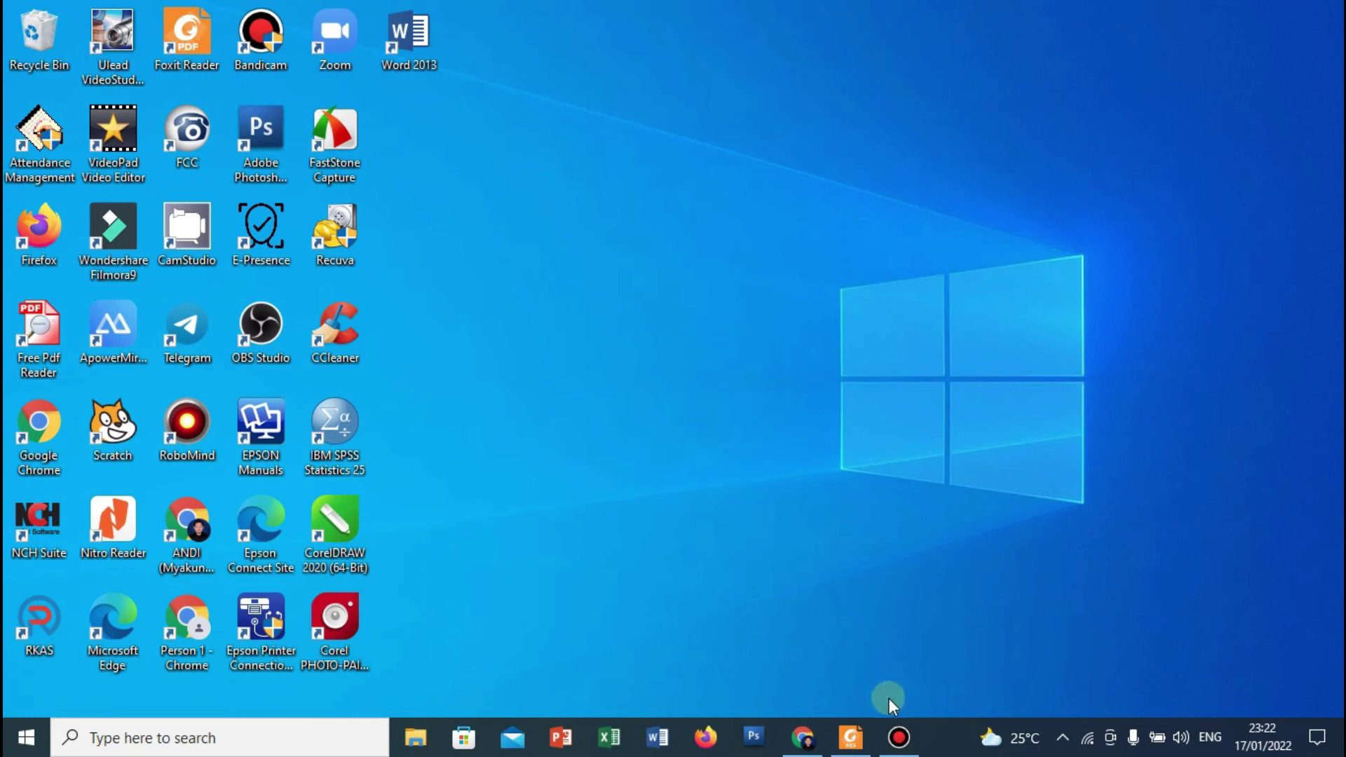
click(850, 738)
scroll(872, 592, down, 1)
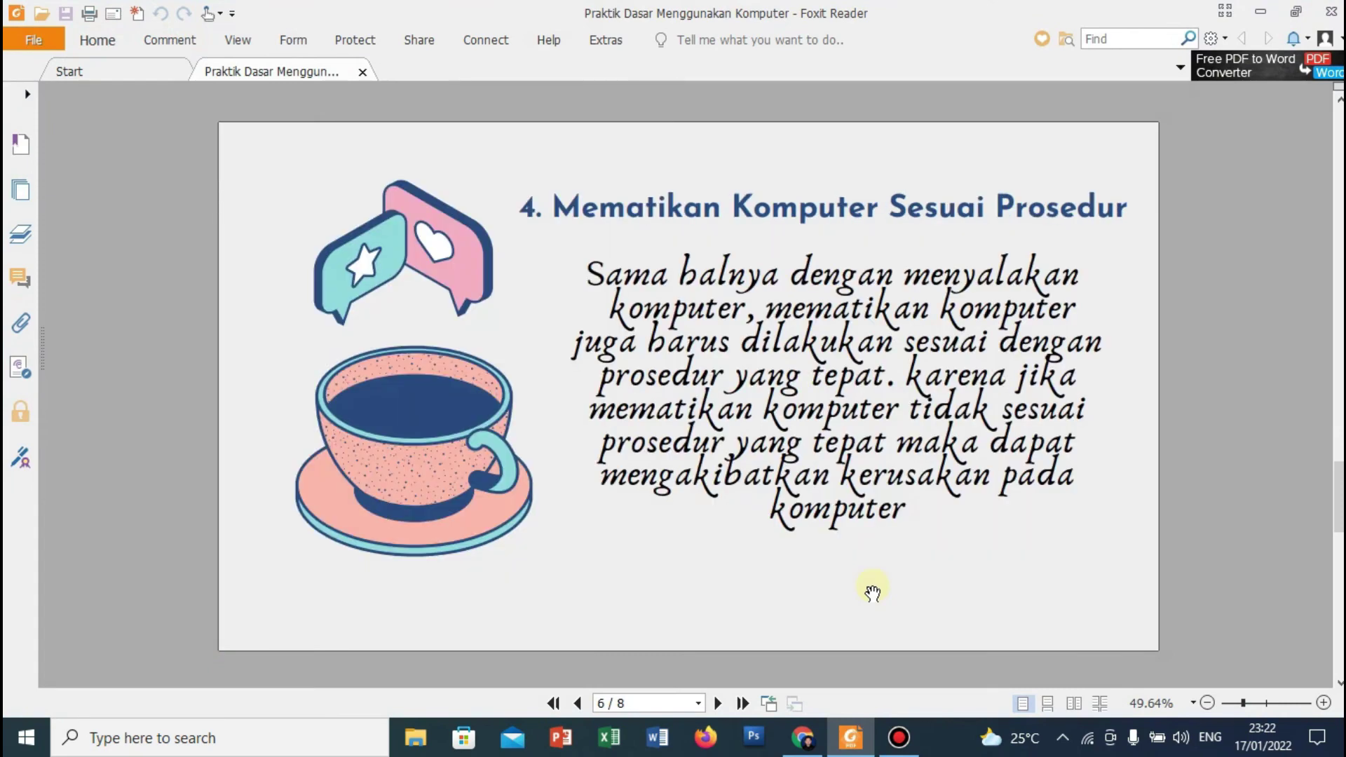